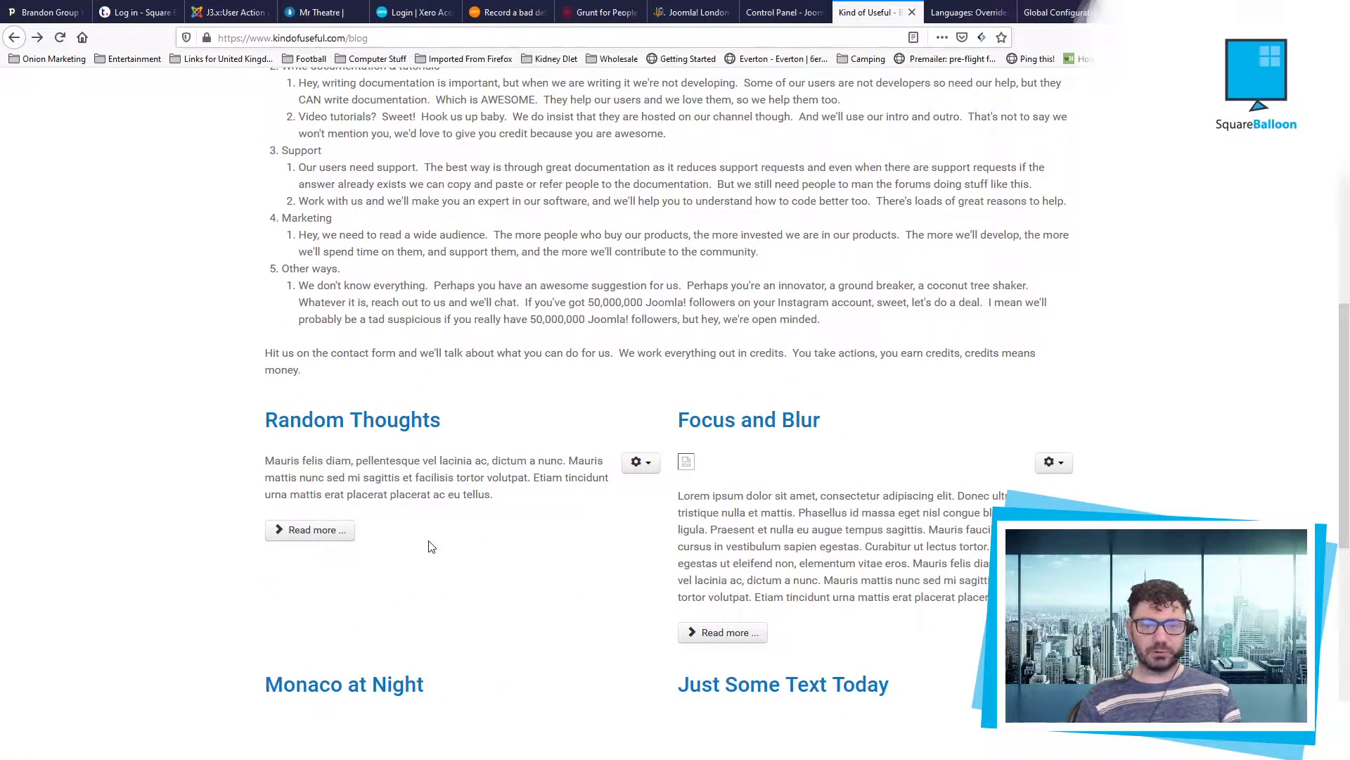
Read the IMPACT article on "Read More" calls to action, examining its suggested alternatives and the list of 12 better options
click(1133, 12)
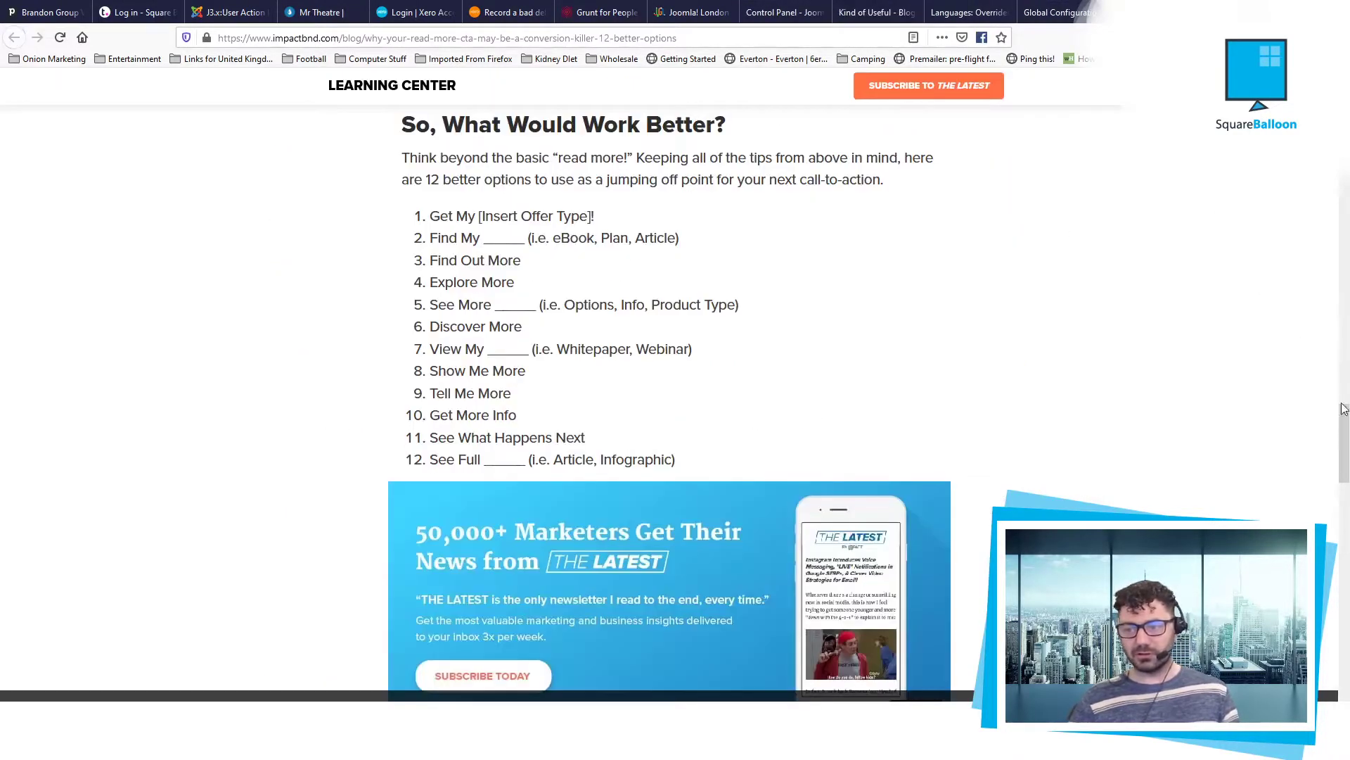
drag(1343, 444, 1343, 106)
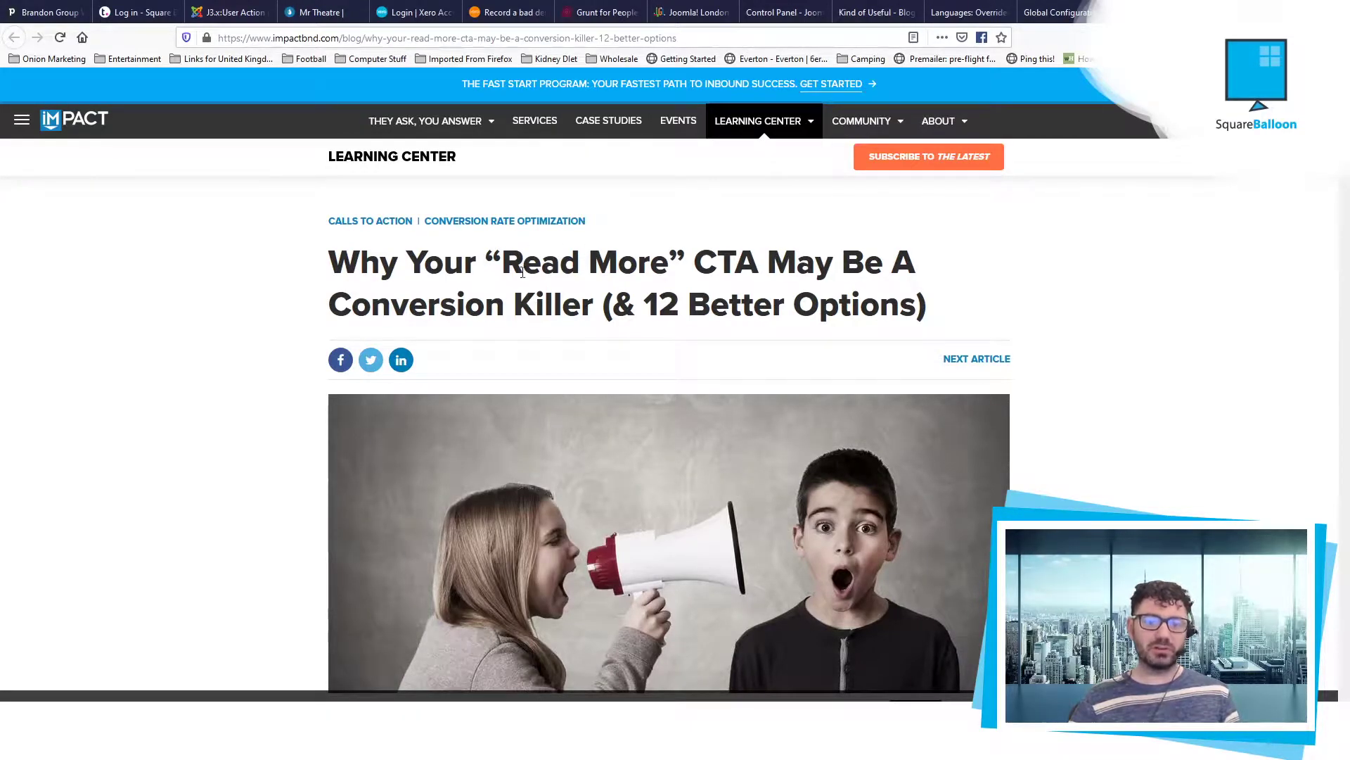
scroll(1138, 492, down, 8)
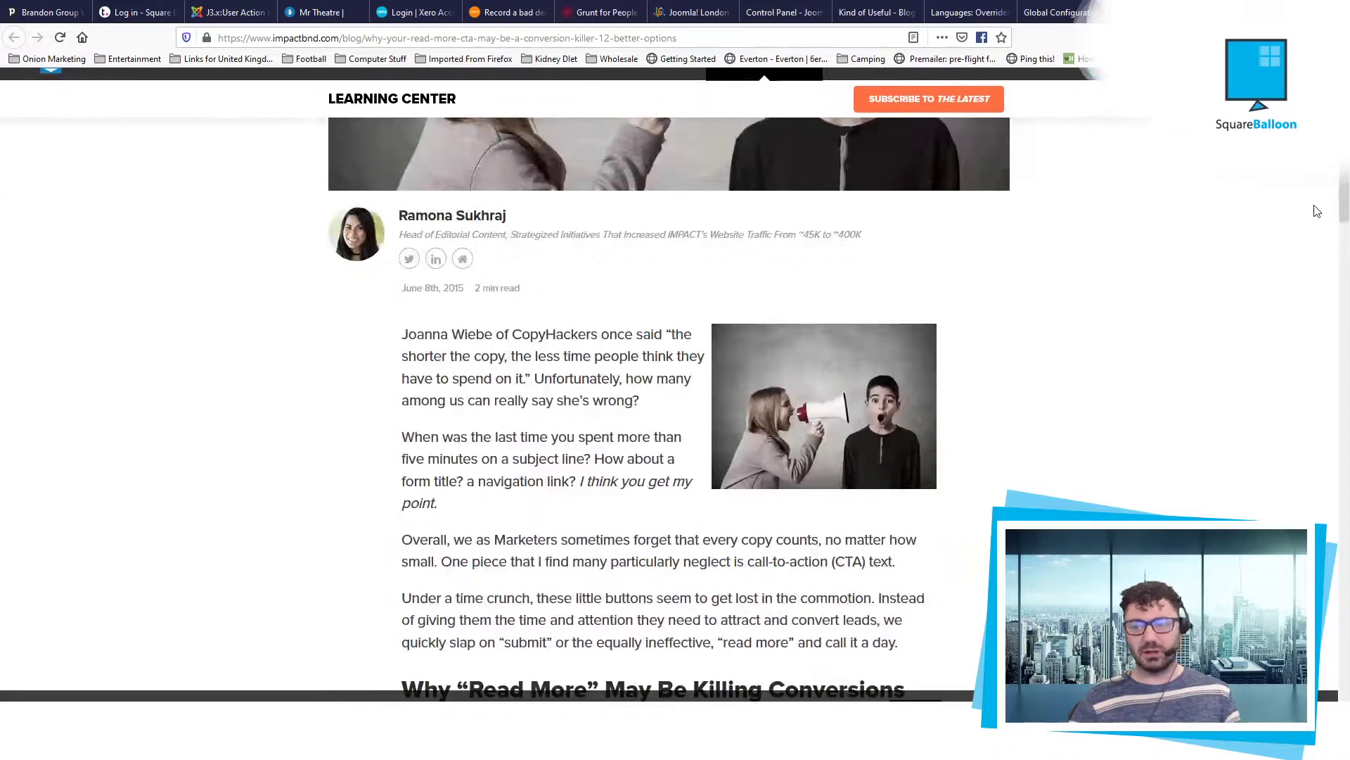
drag(1346, 189, 1347, 392)
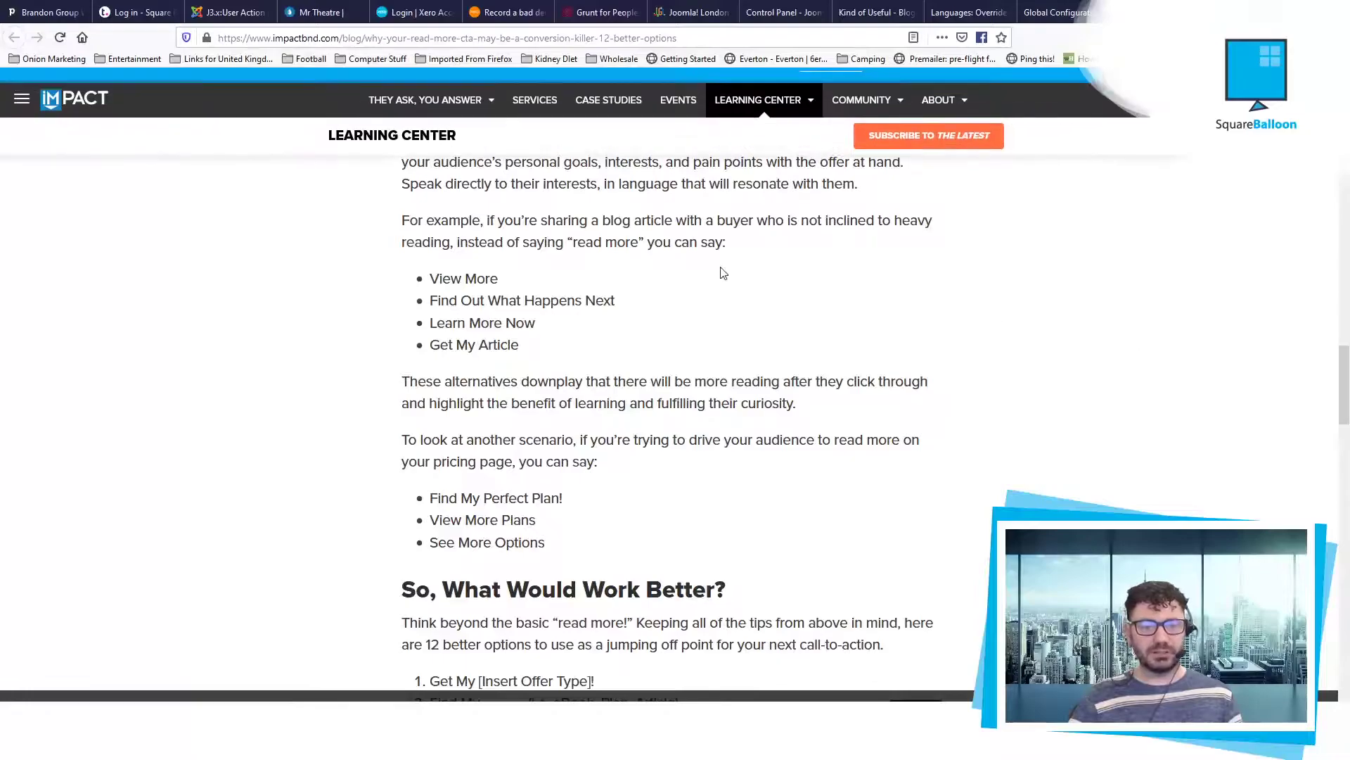
drag(430, 279, 498, 280)
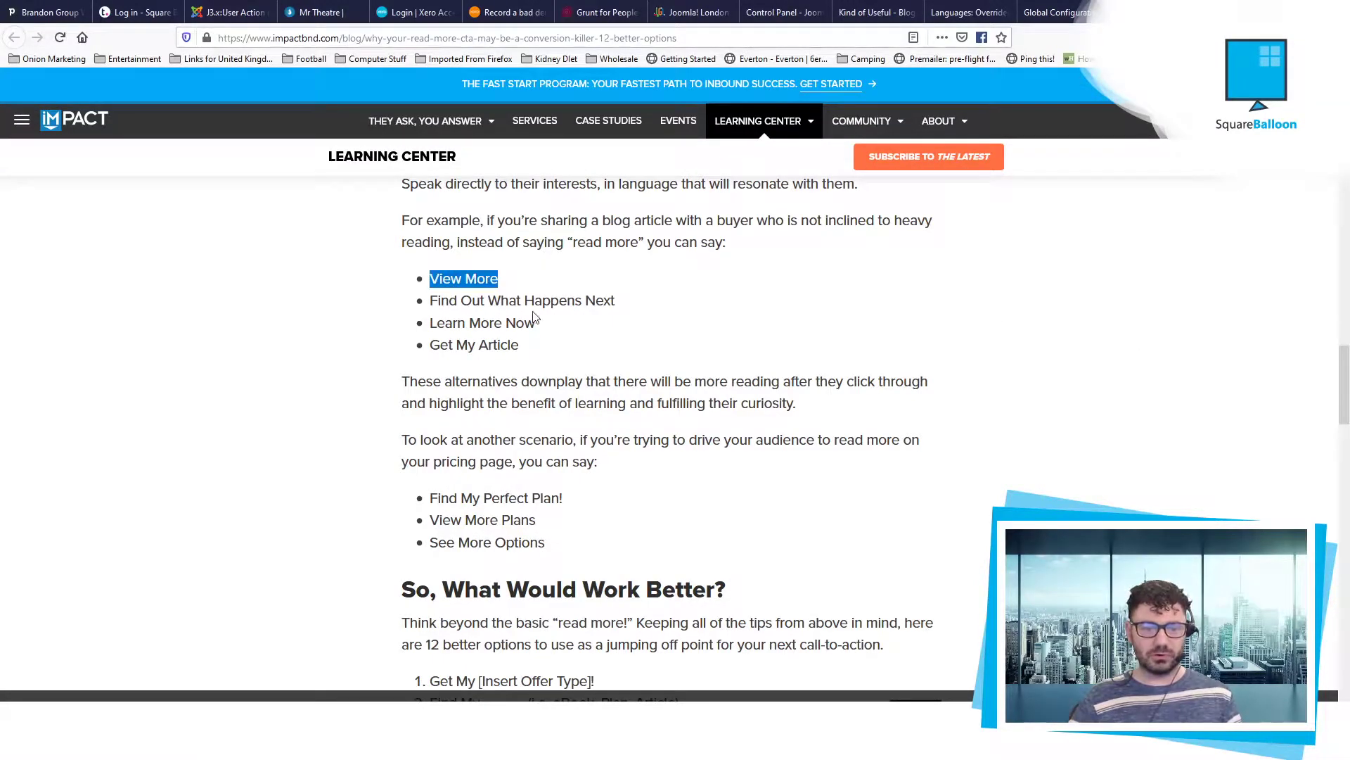
triple_click(526, 302)
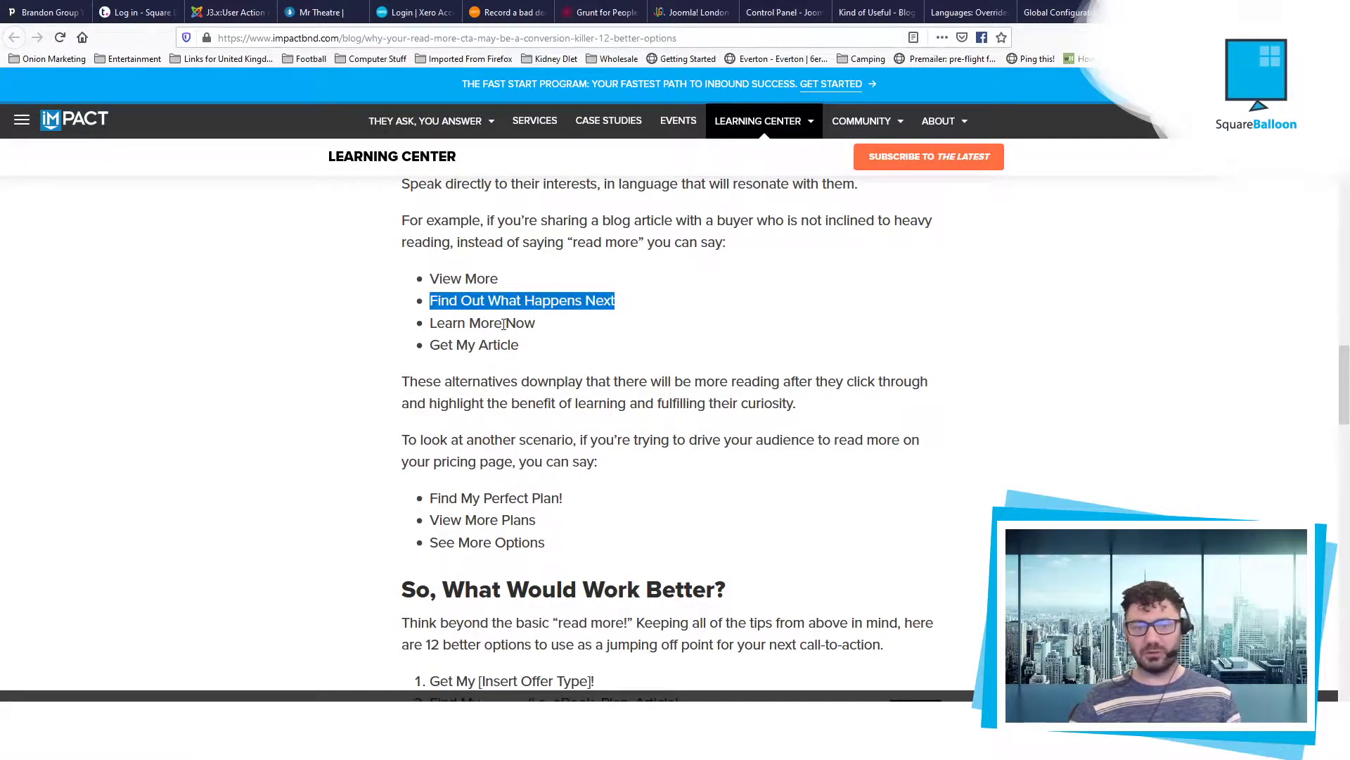
scroll(502, 344, down, 4)
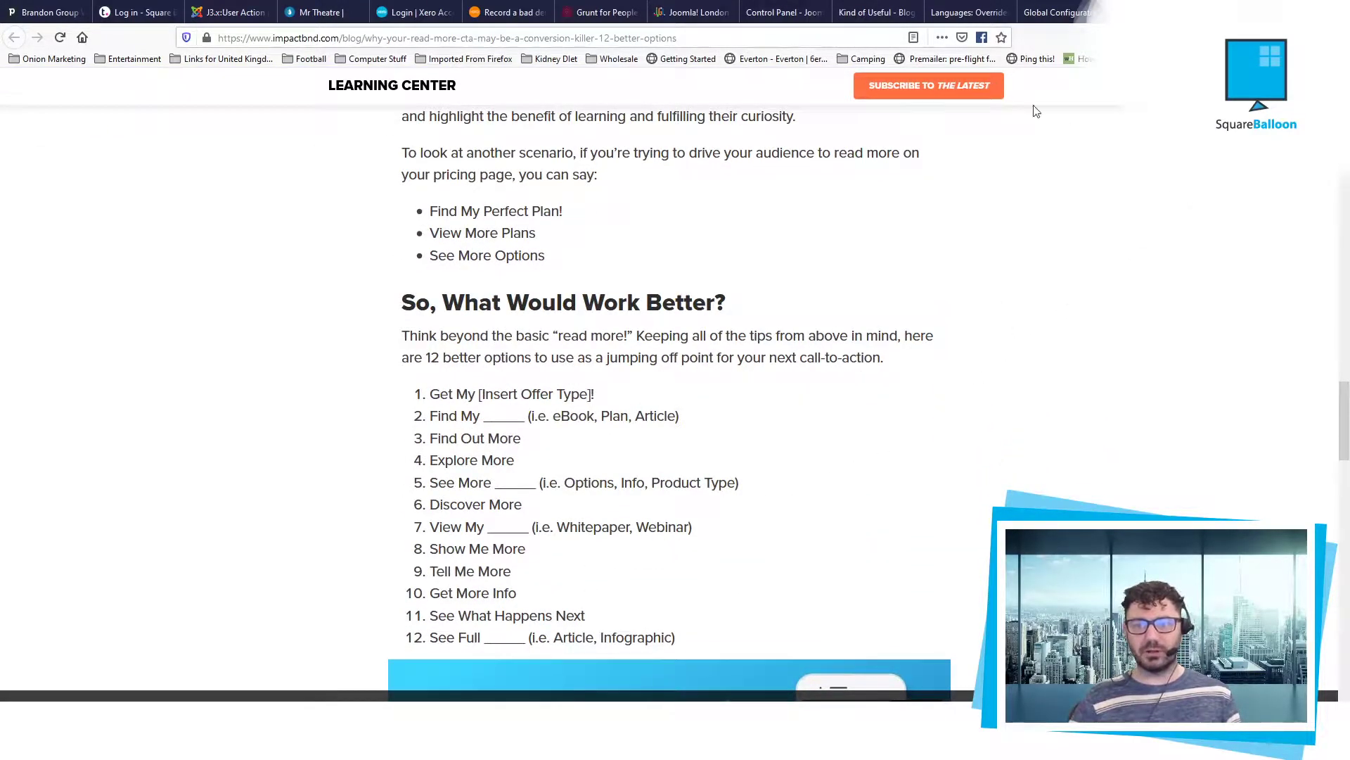
Open the language overrides list in the Joomla administrator, filtered to English (United Kingdom) - Site
click(877, 8)
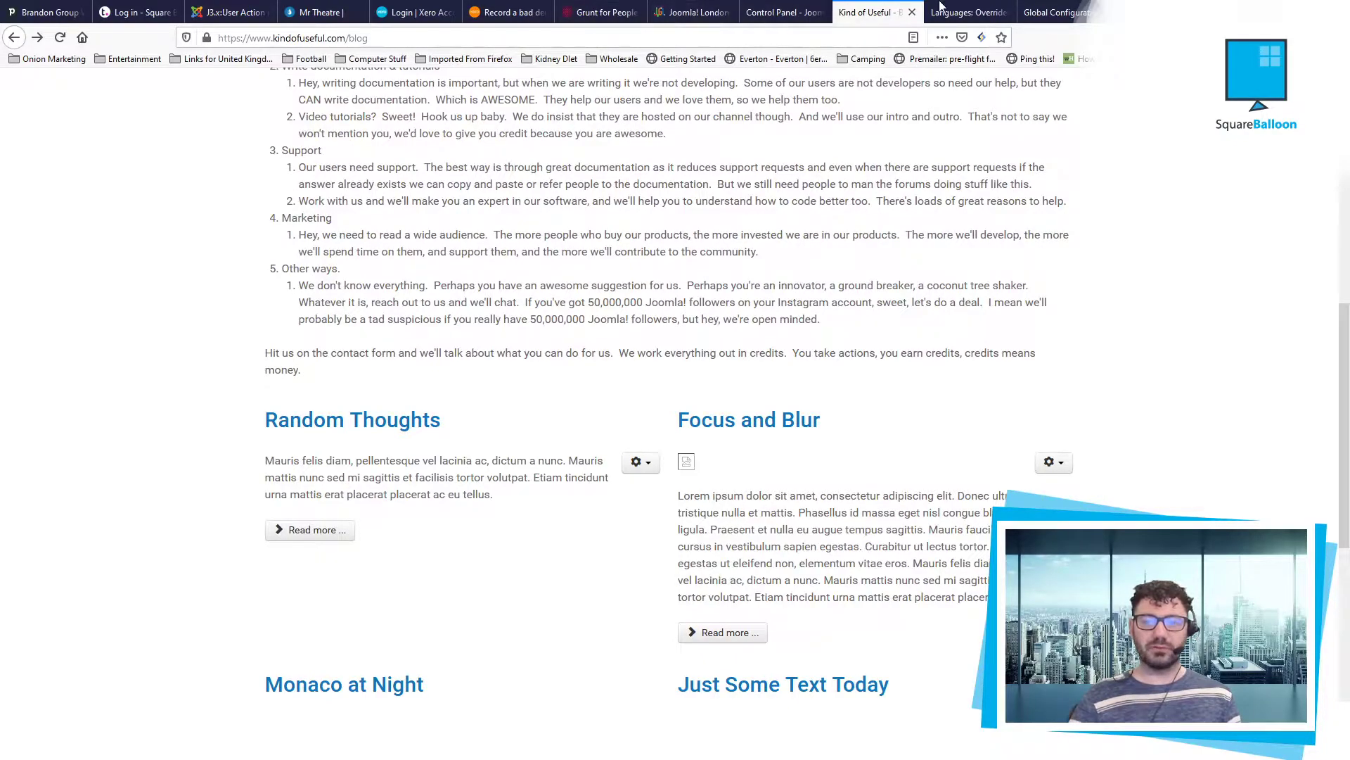
click(963, 7)
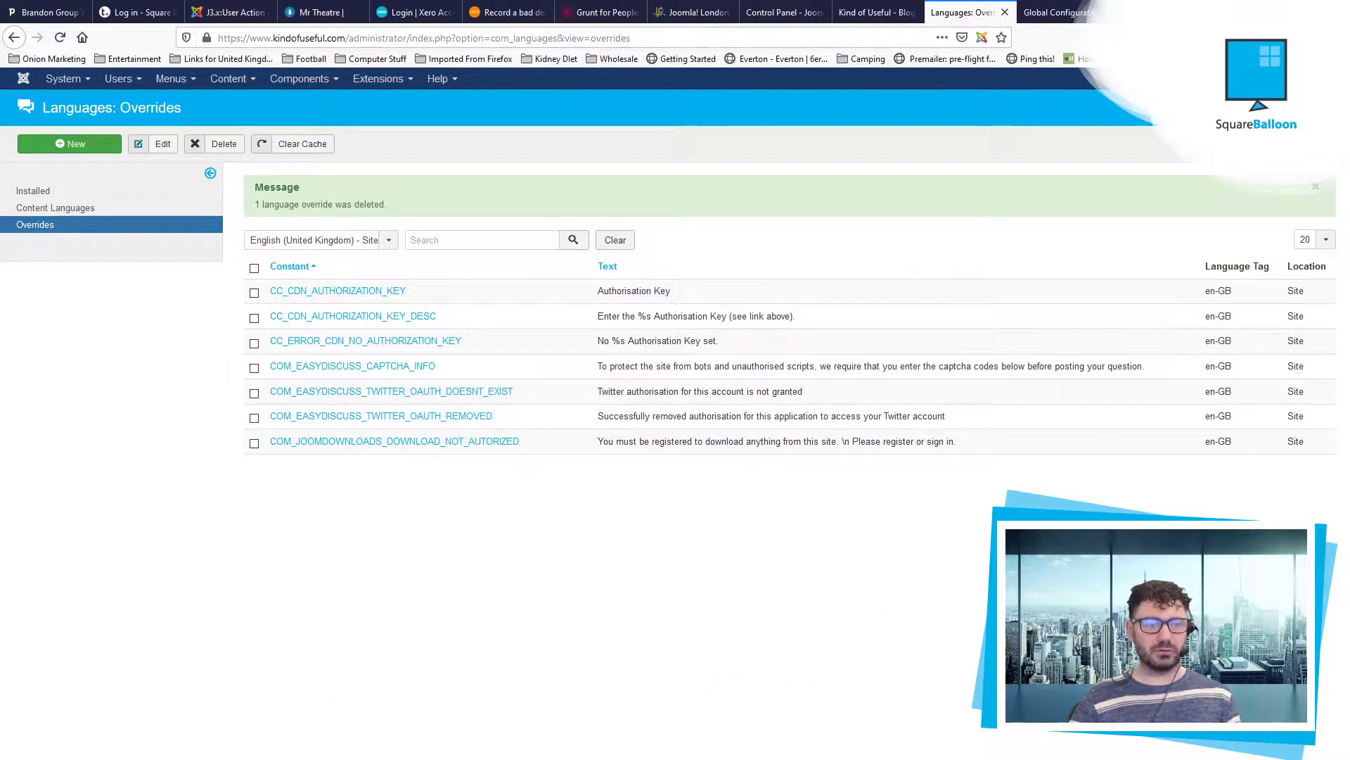
click(23, 78)
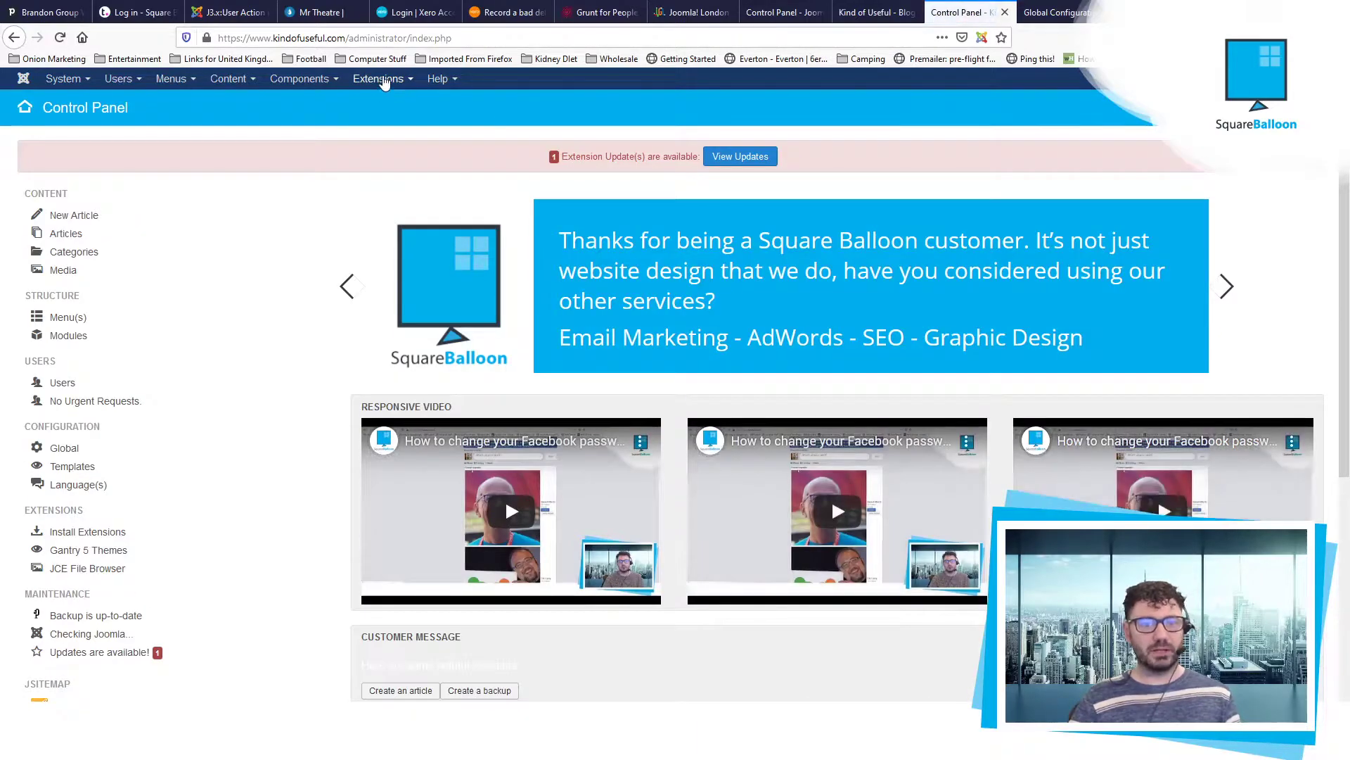
click(384, 79)
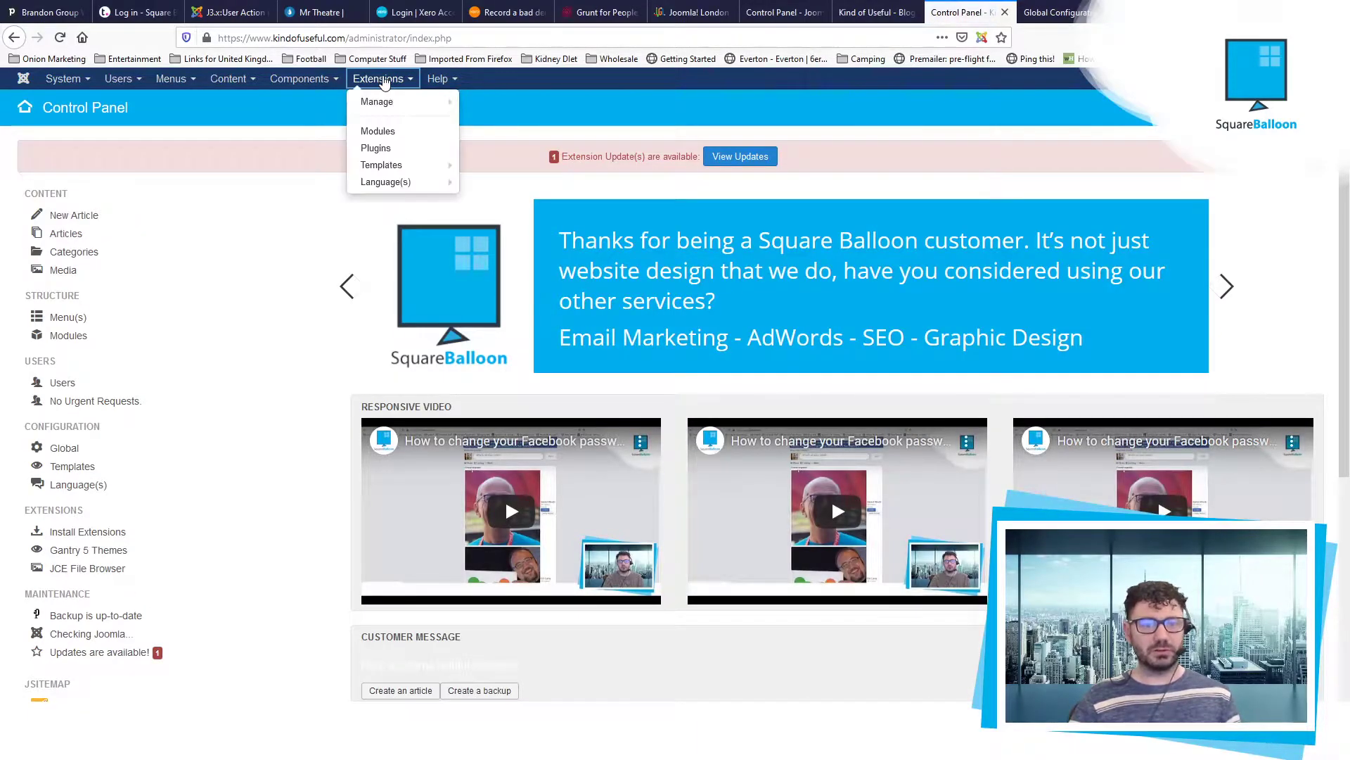
click(385, 181)
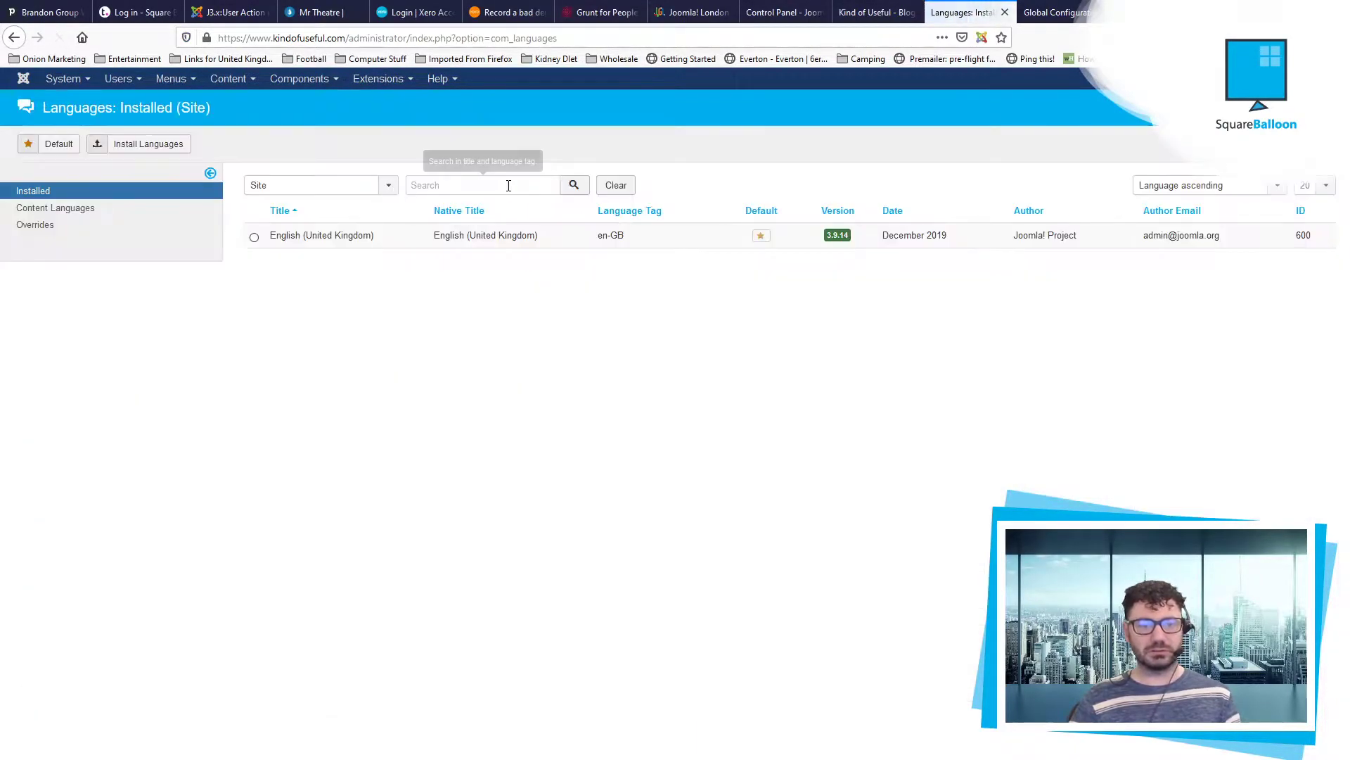
click(61, 228)
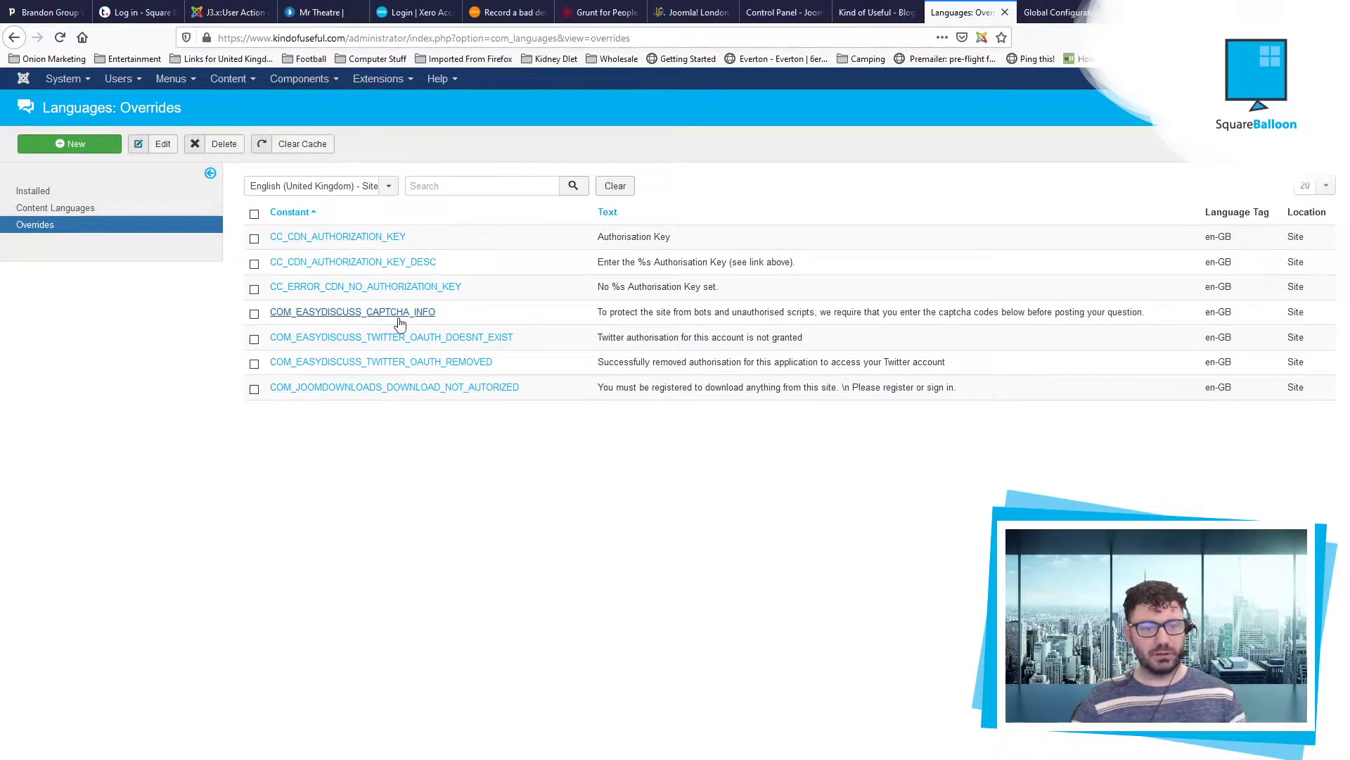
click(358, 188)
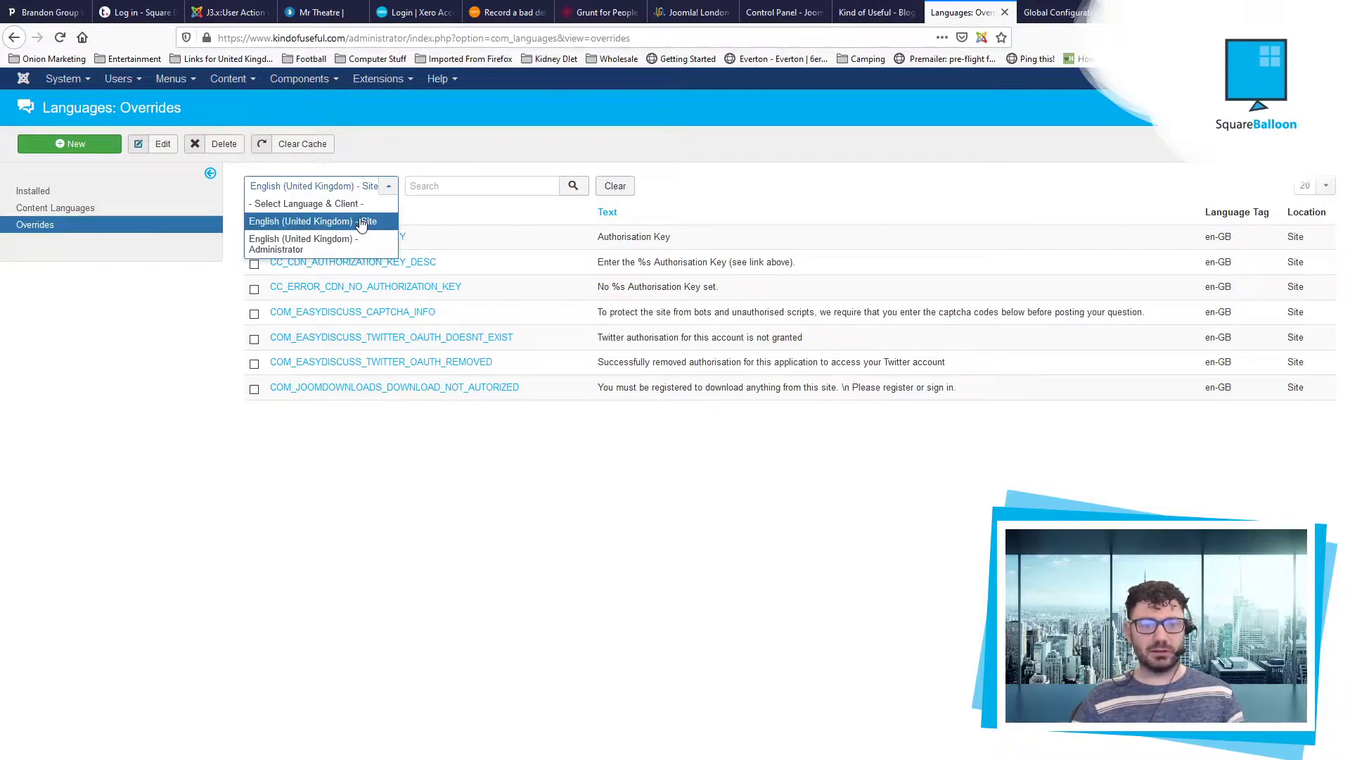
click(371, 222)
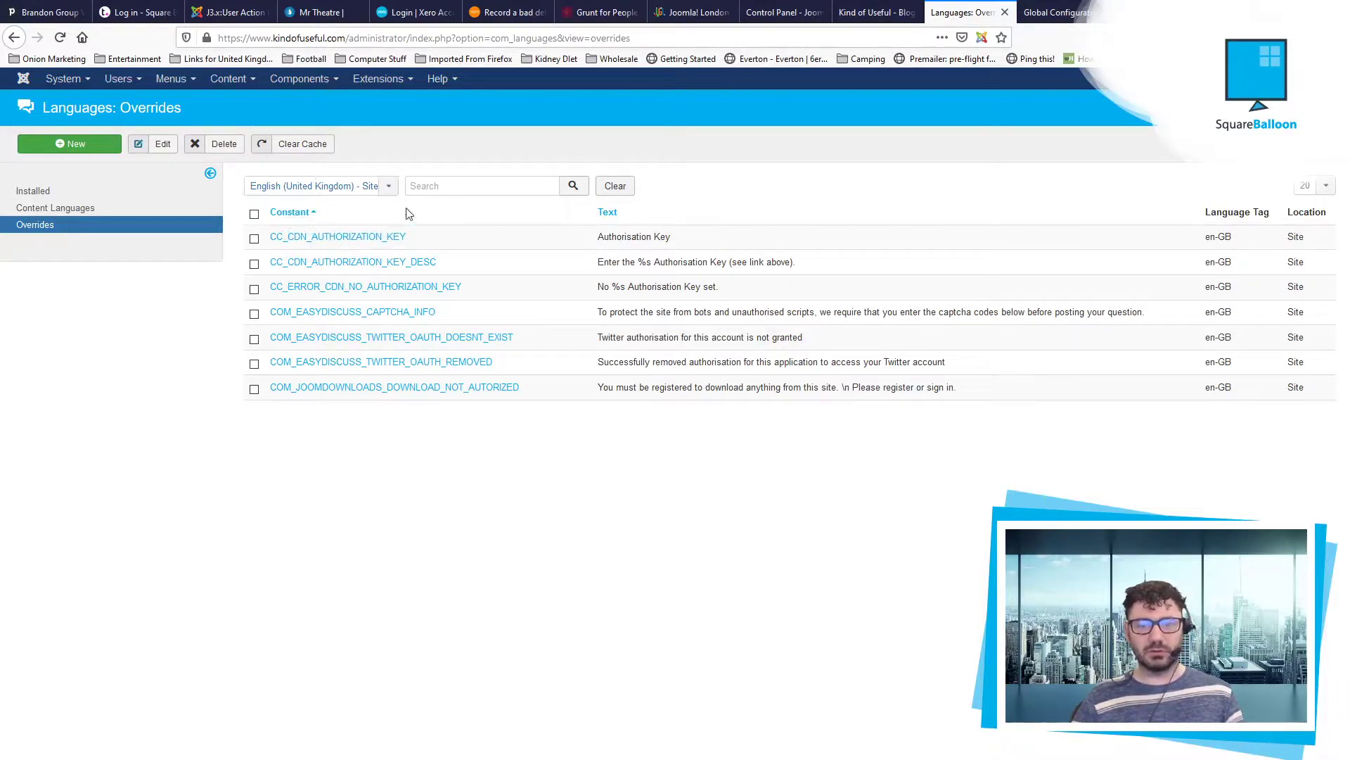
Start a new language override and search the language string values for "read more"
click(859, 10)
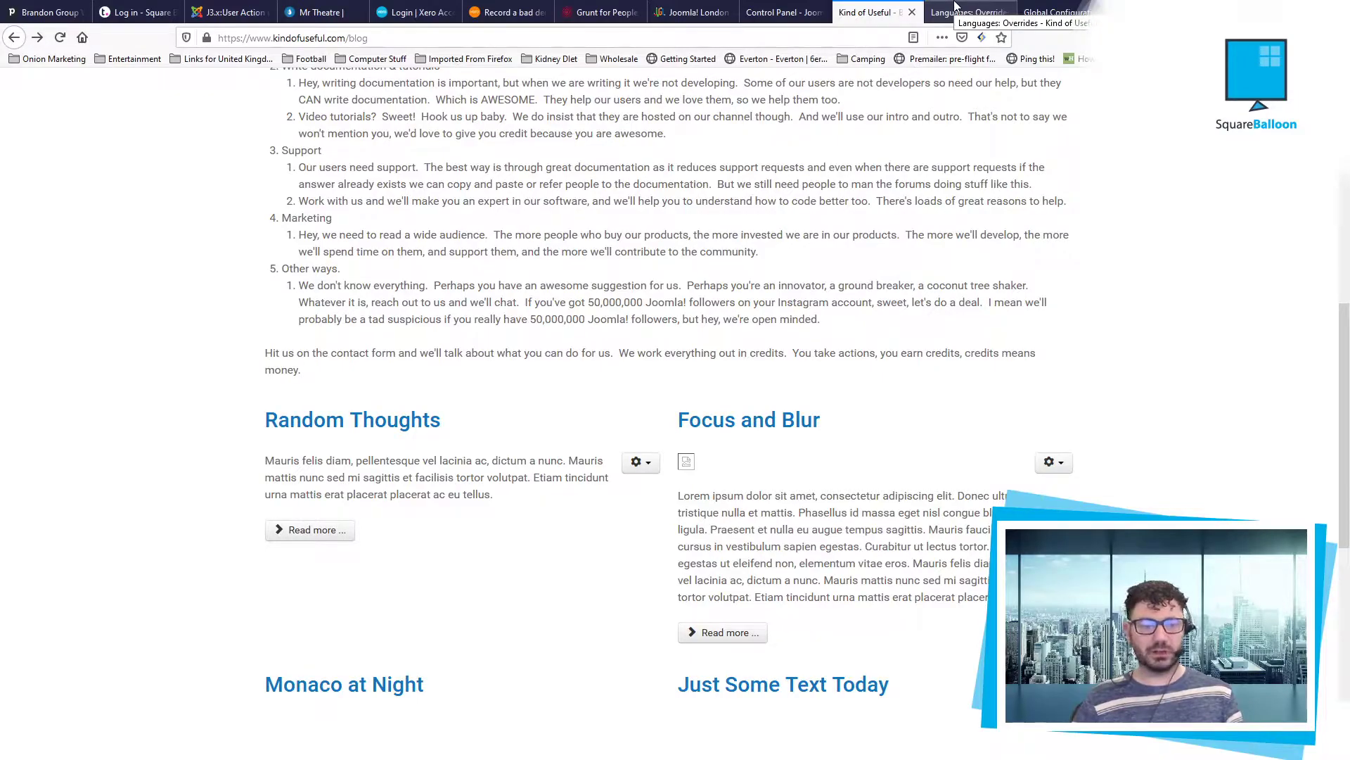
click(954, 7)
click(66, 142)
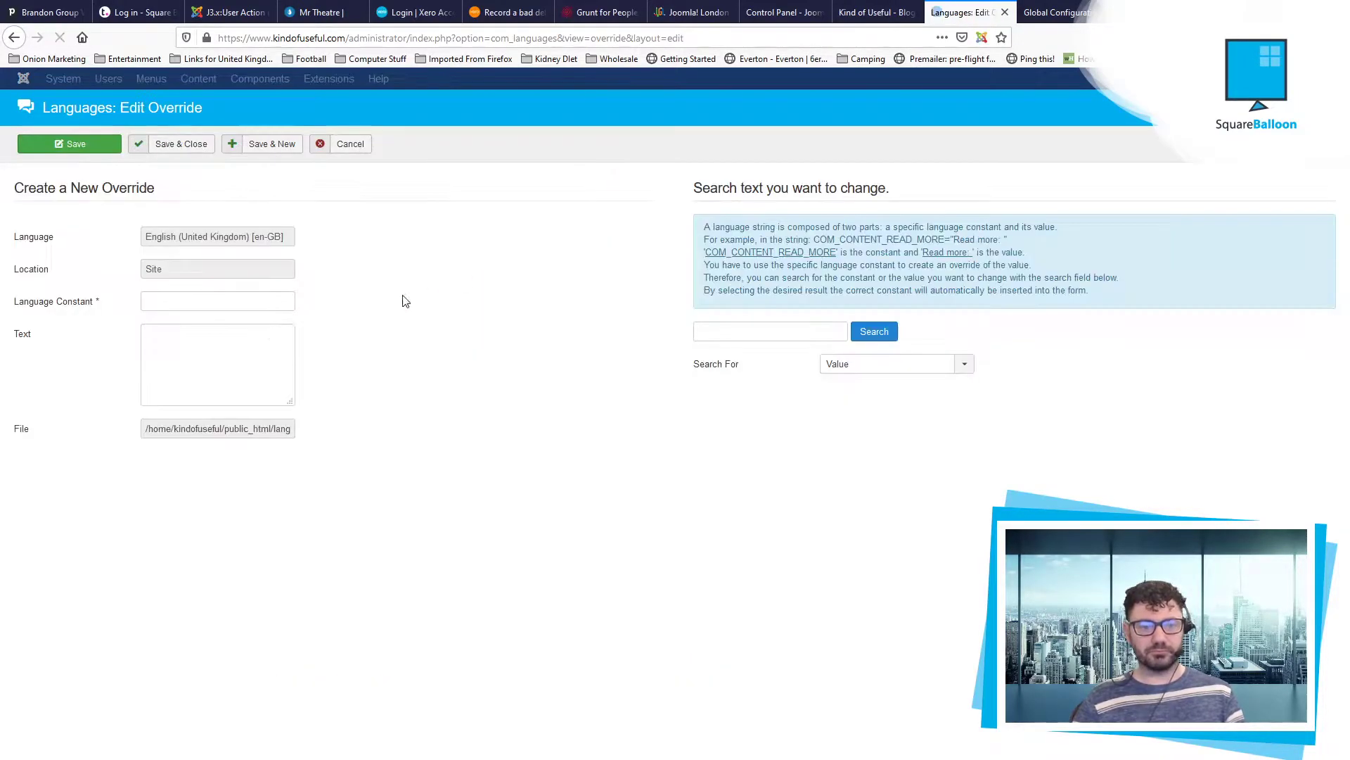
click(783, 335)
text(read )
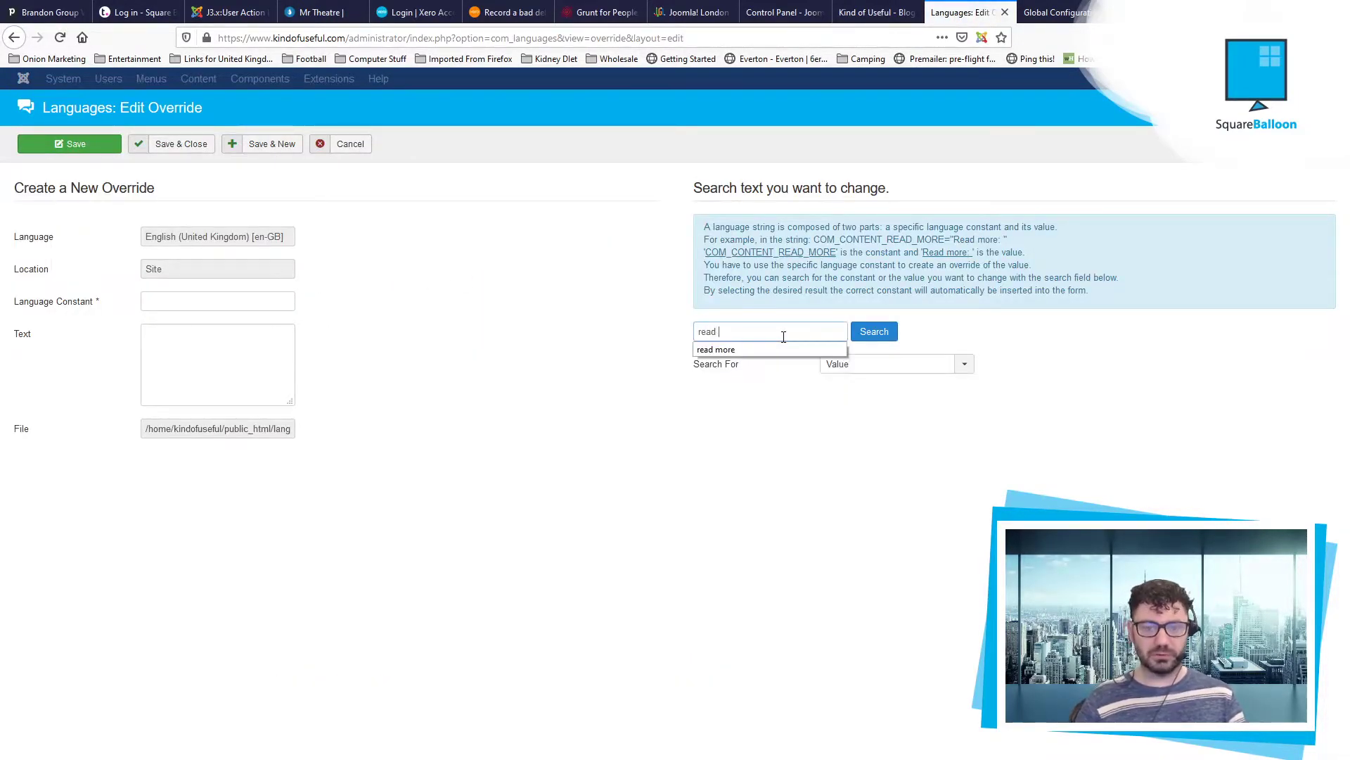
text(more)
key(Return)
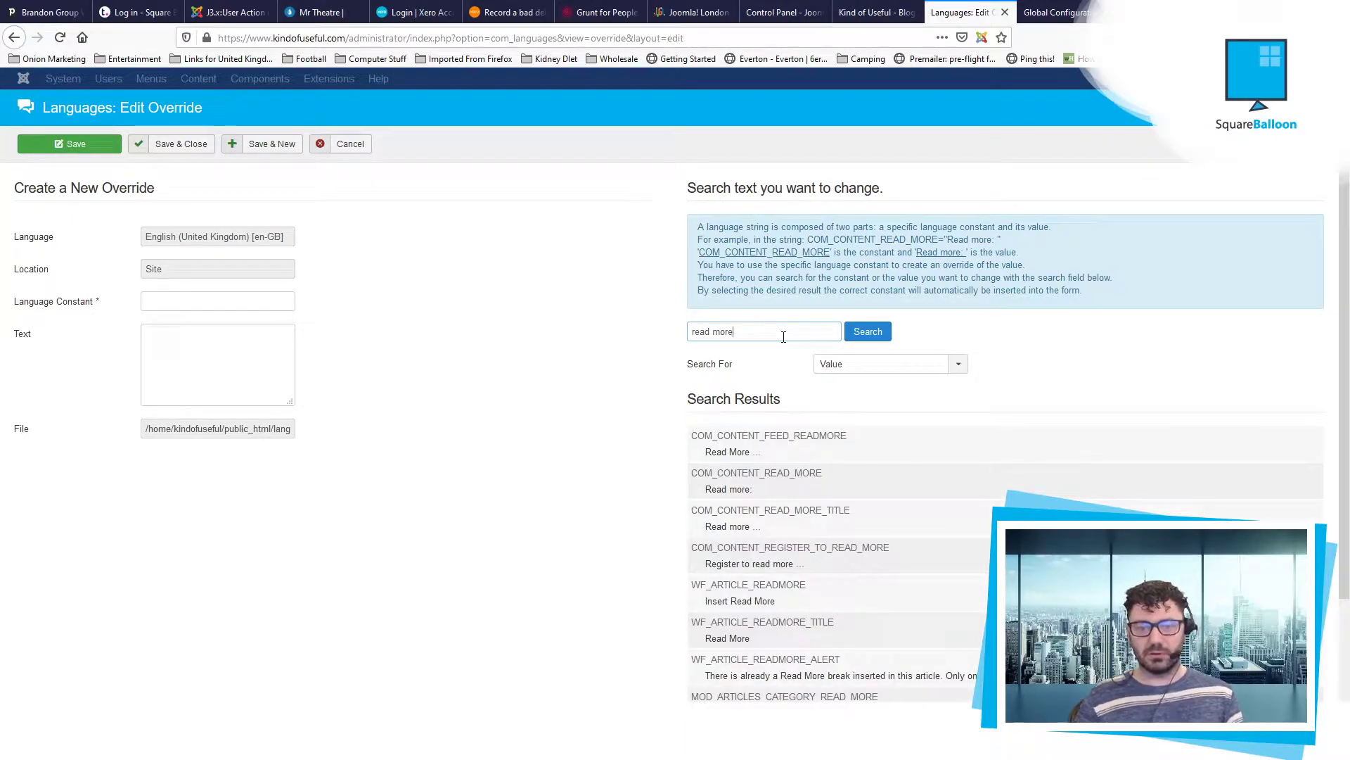
Examine the found language constants and compare them with the Read more button text on the blog page
scroll(732, 415, down, 2)
scroll(675, 591, down, 3)
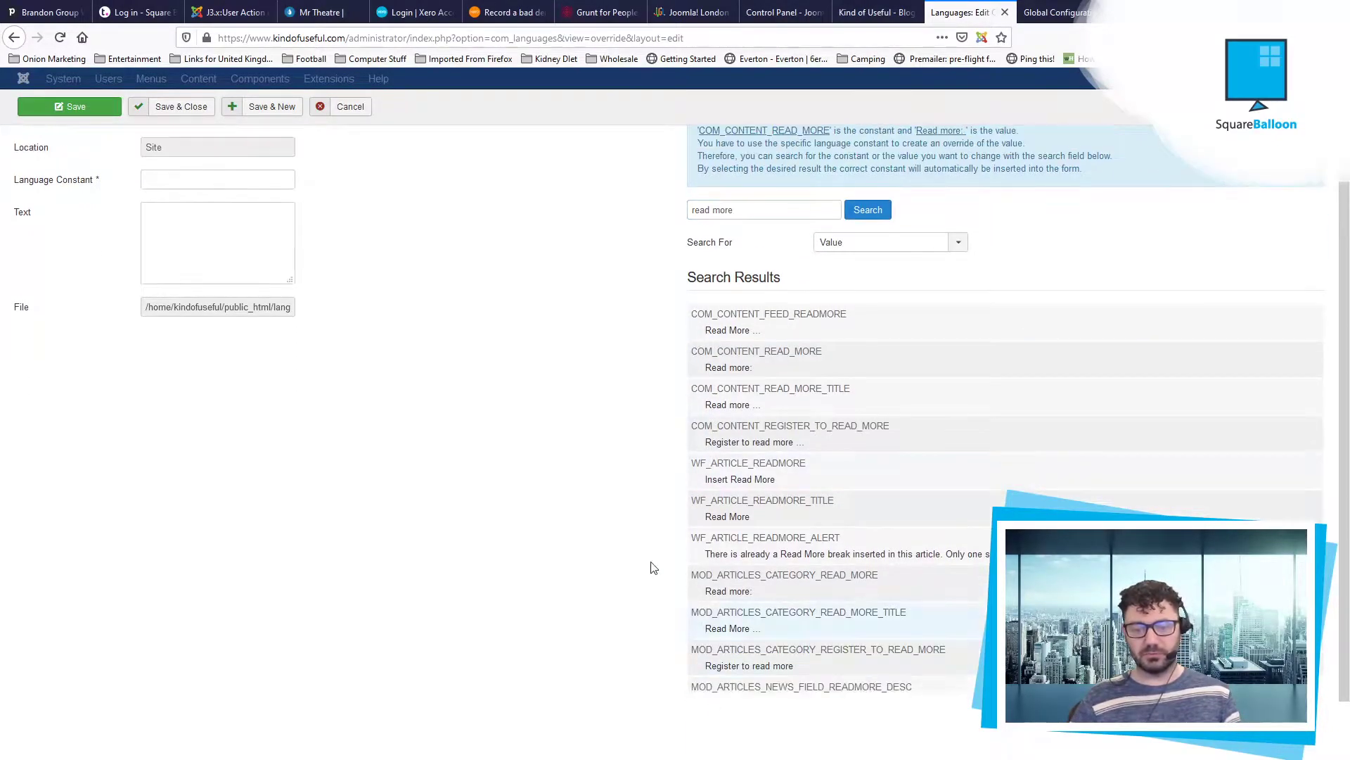
scroll(931, 551, up, 5)
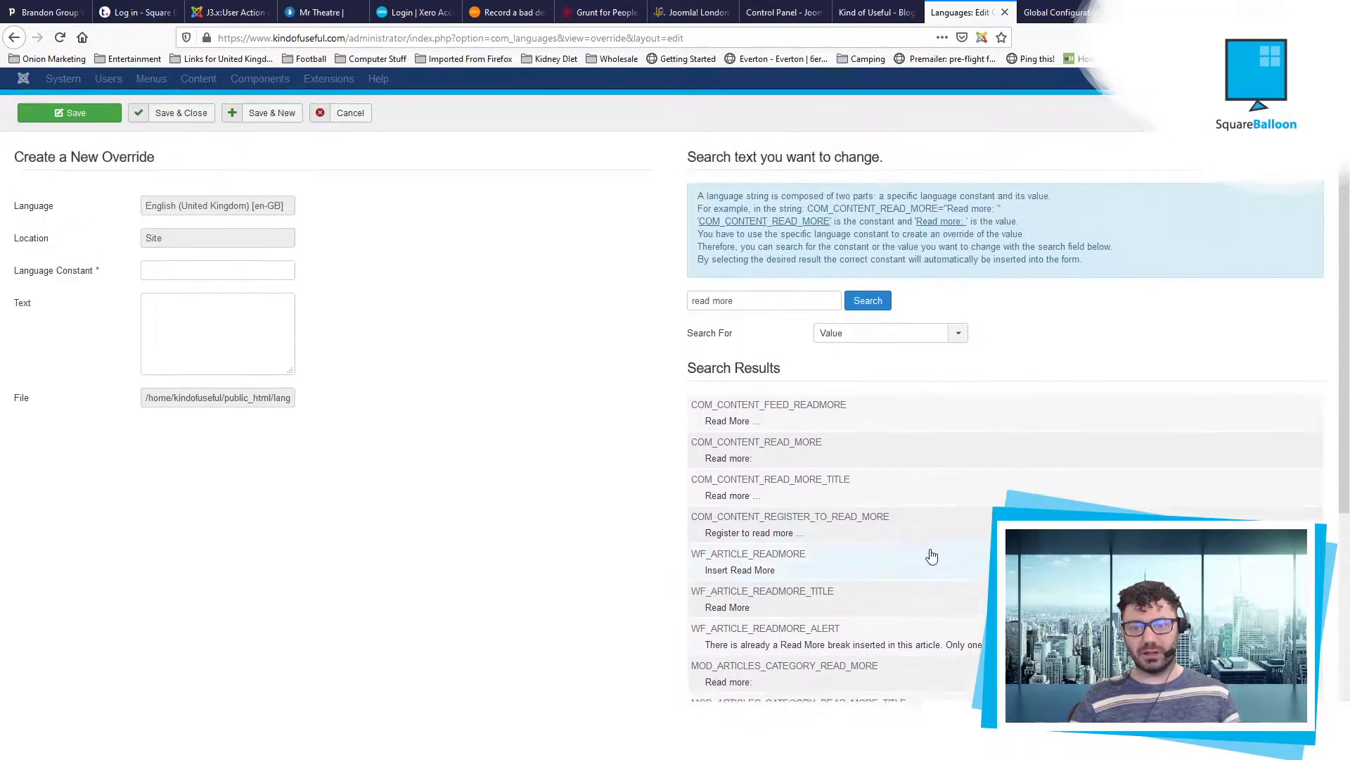
scroll(936, 553, down, 2)
scroll(940, 553, down, 2)
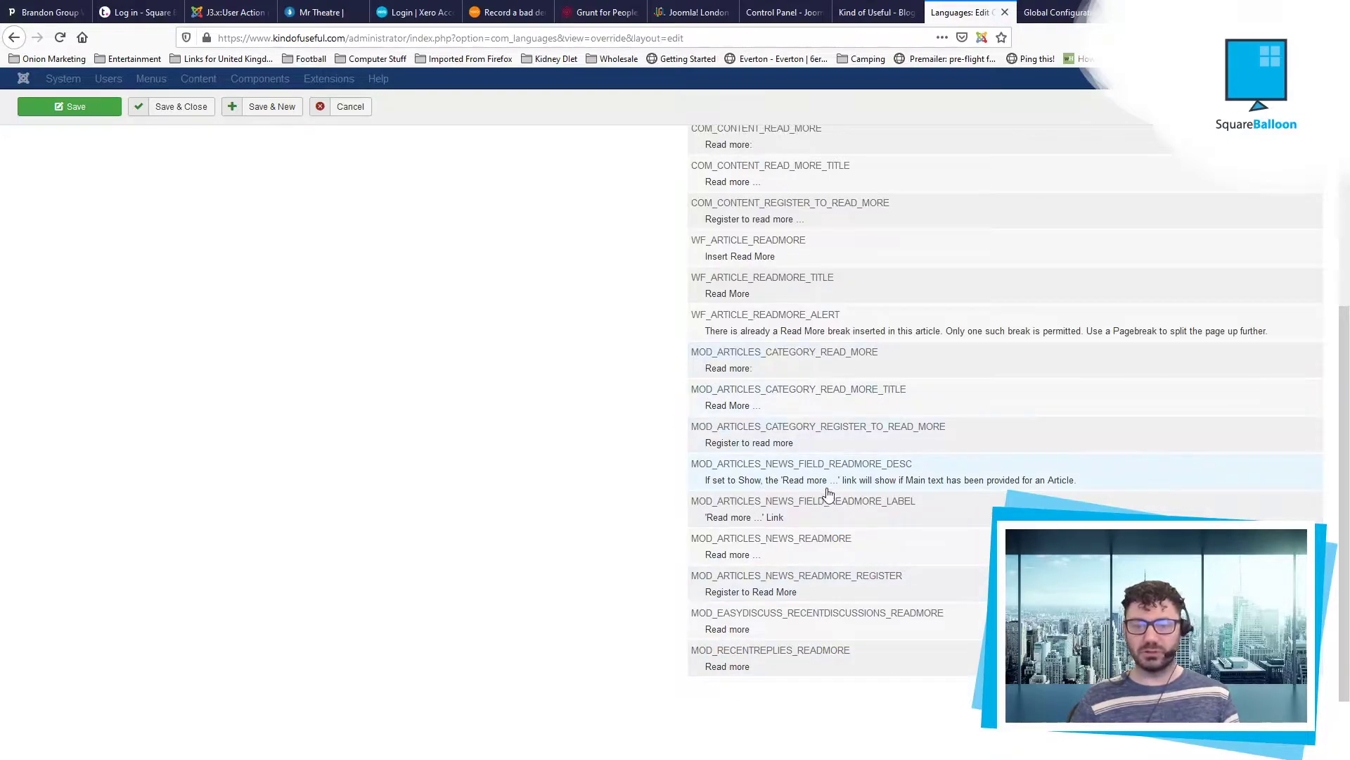
scroll(829, 507, up, 3)
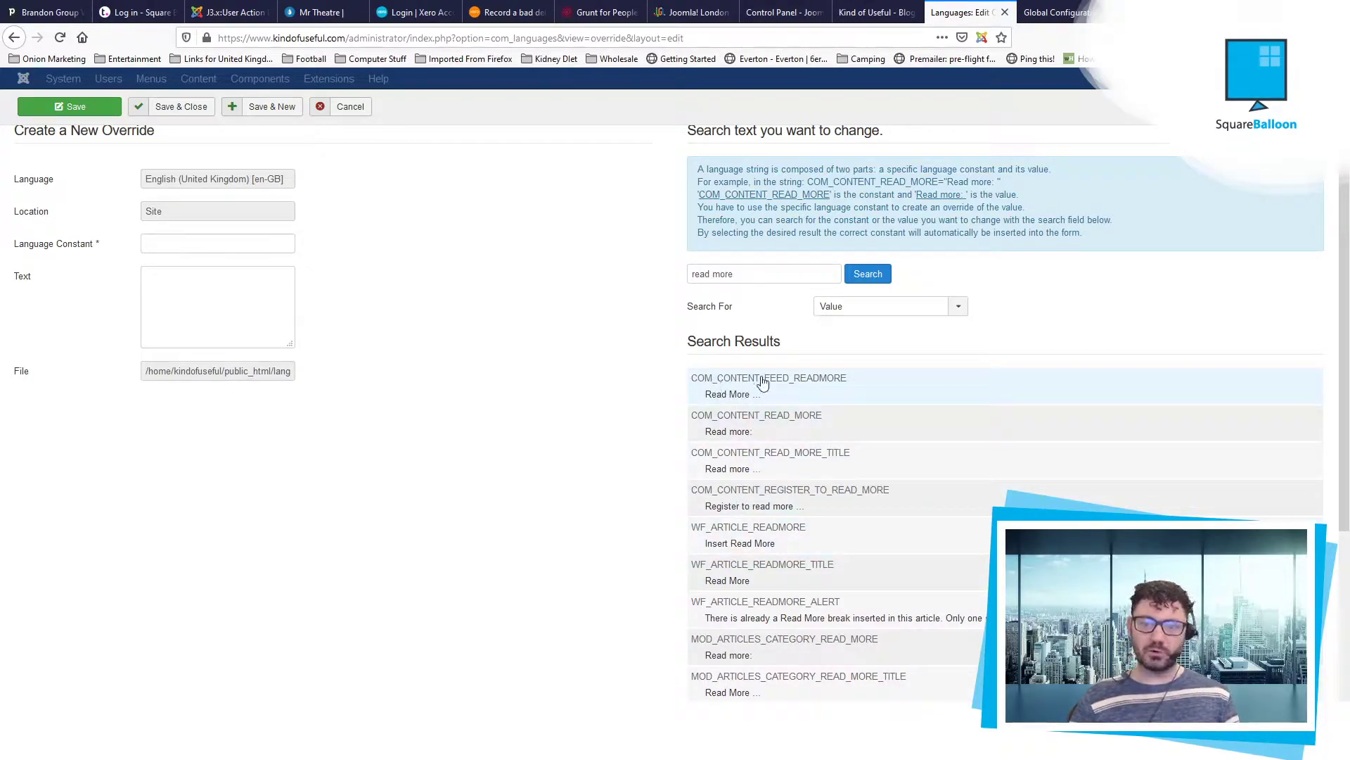
click(859, 9)
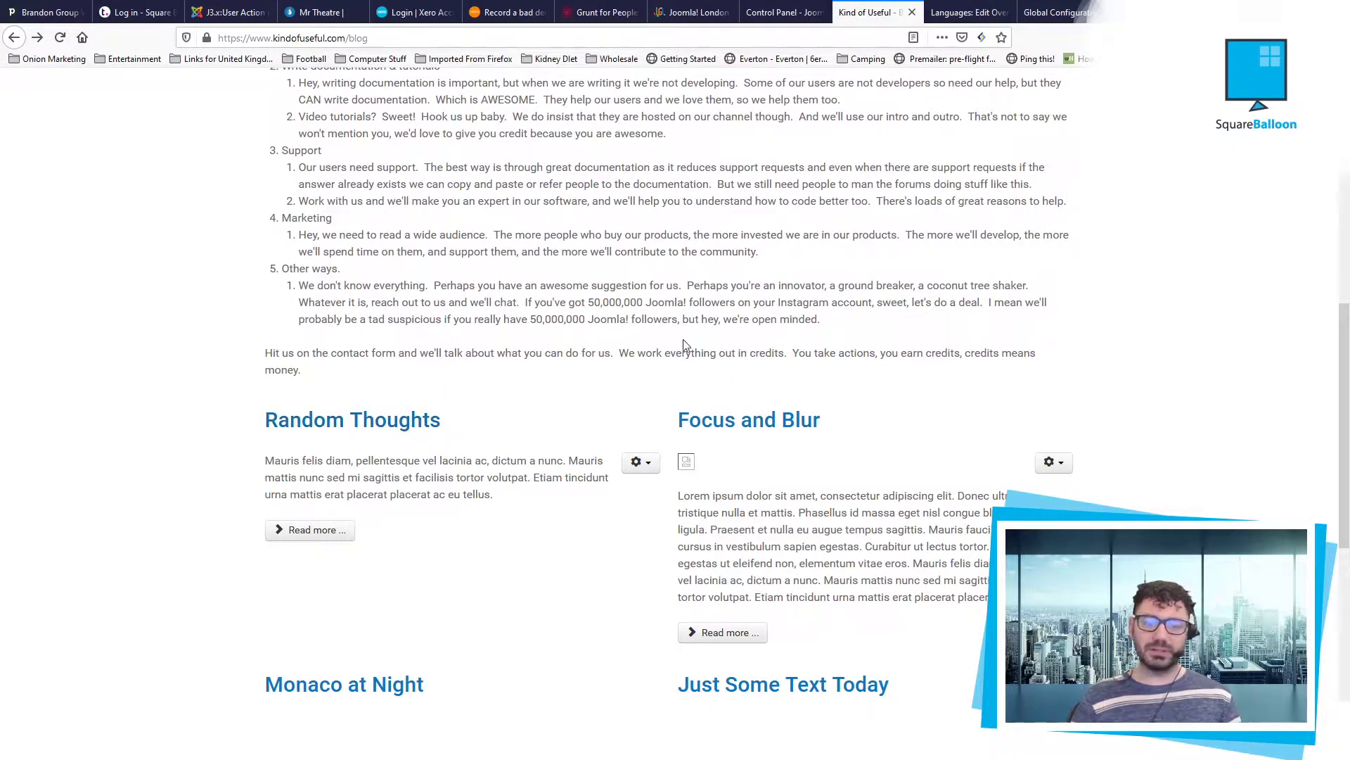
click(974, 7)
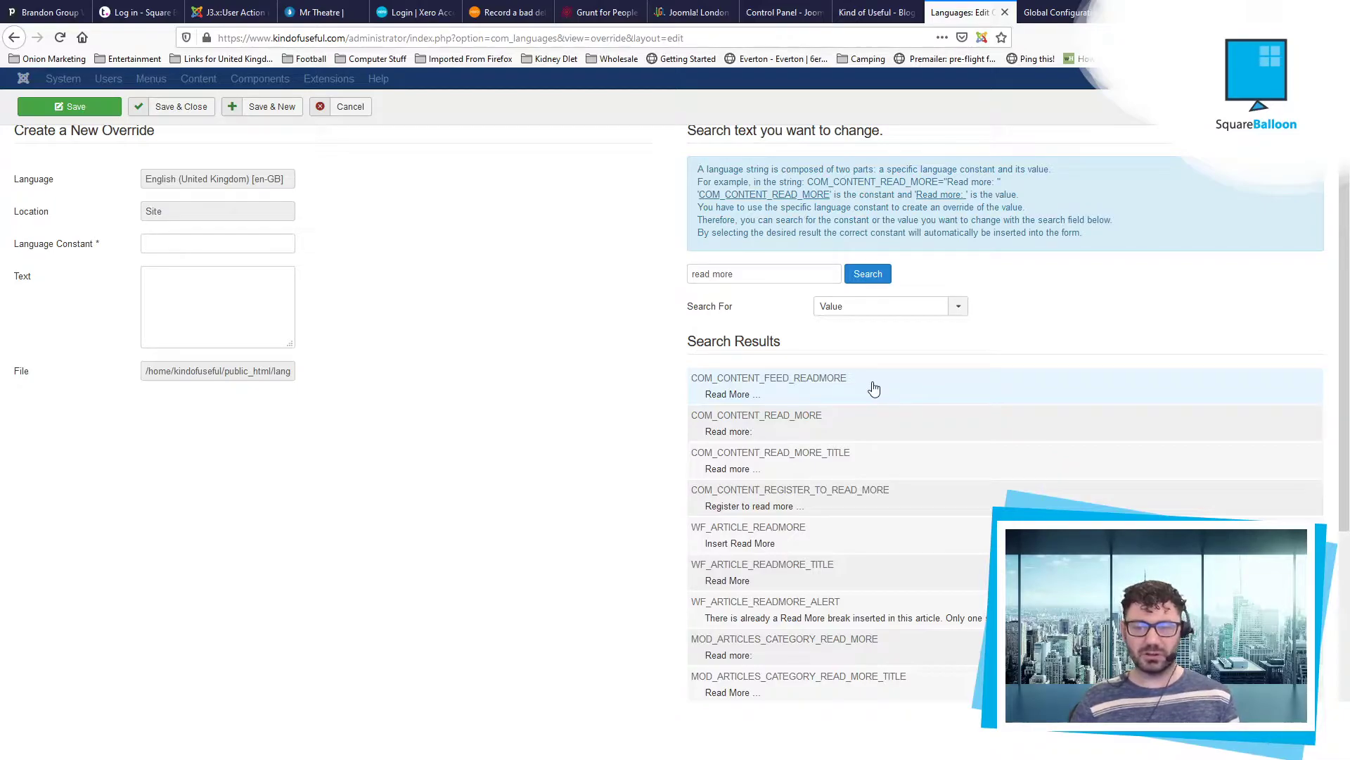
Override the constant COM_CONTENT_READ_MORE_TITLE with the text "Read the Full Article" and save it
click(889, 461)
click(280, 354)
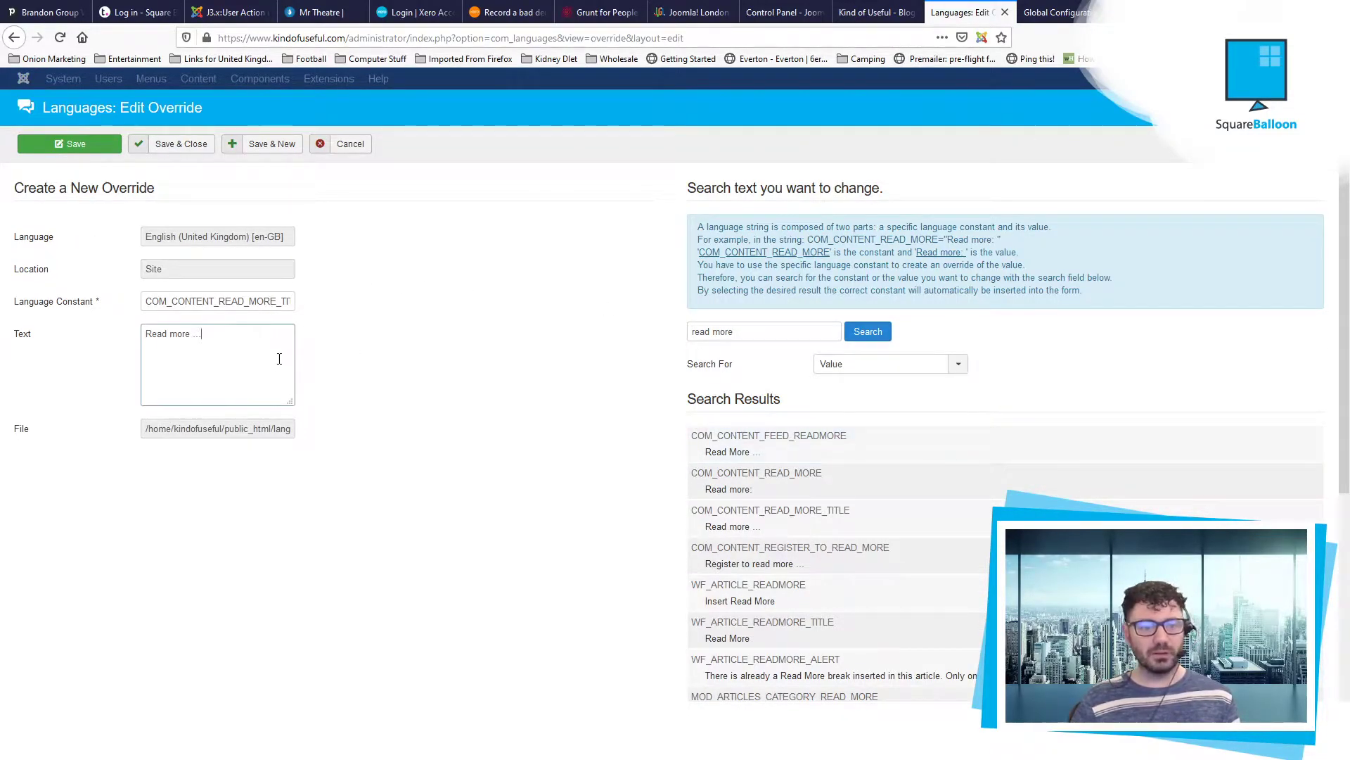
key(ctrl+a)
text(Read the)
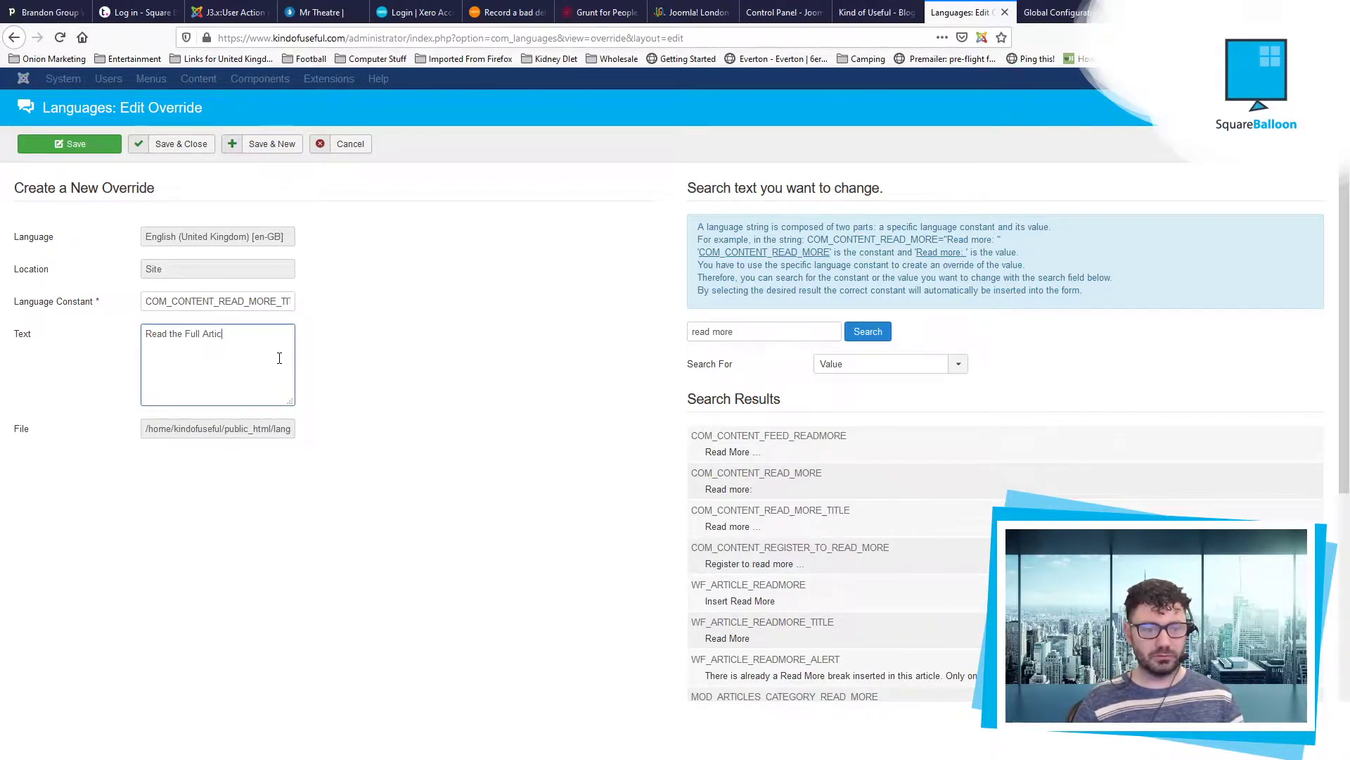
click(73, 144)
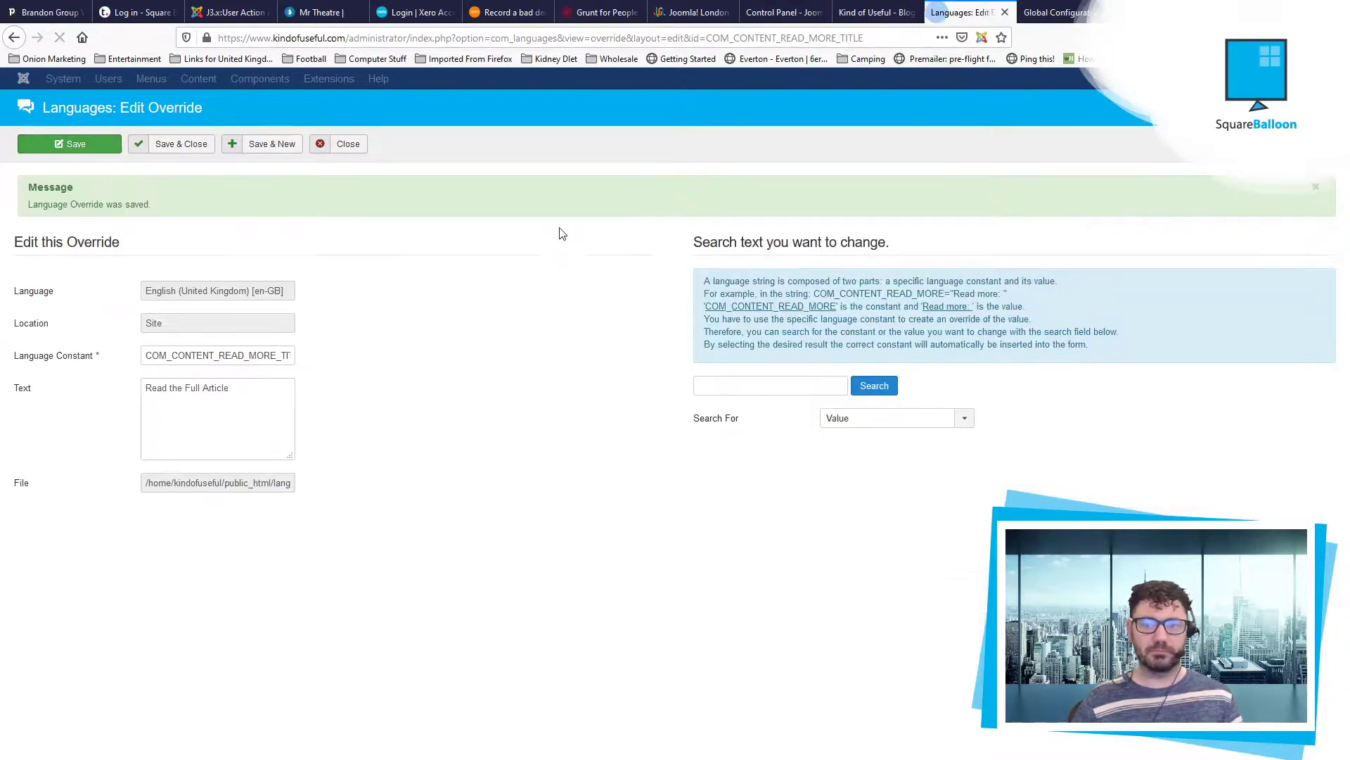
Reload the blog page to check the article button text, and save and close the language override
click(872, 12)
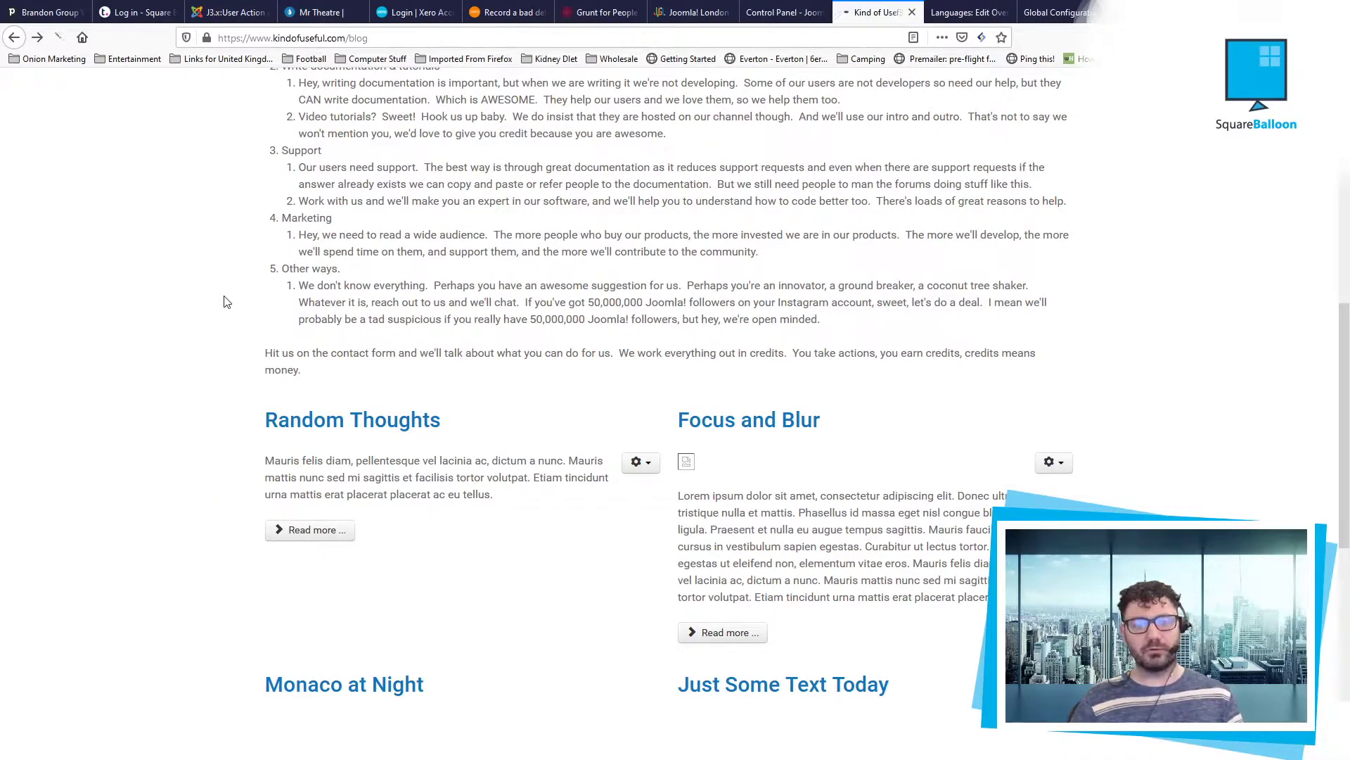
key(F5)
scroll(411, 335, down, 10)
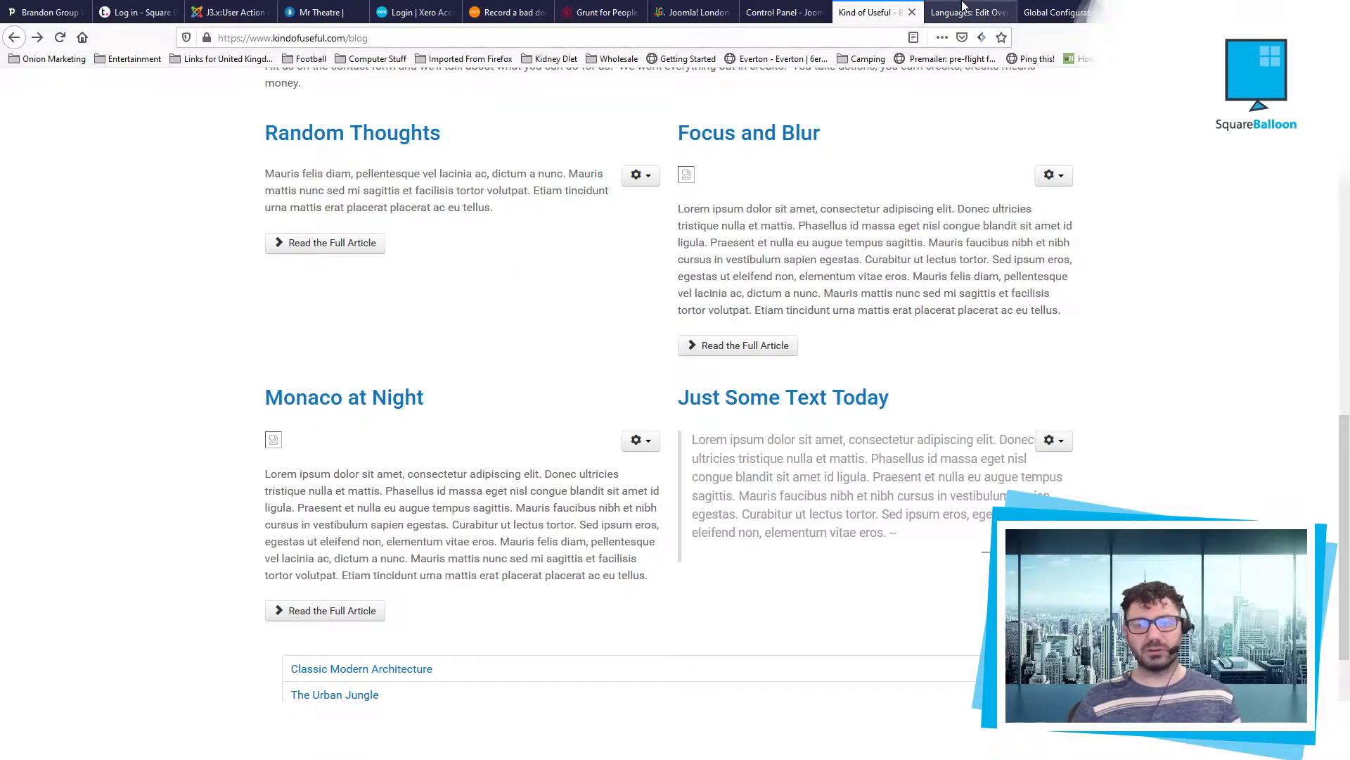
click(988, 10)
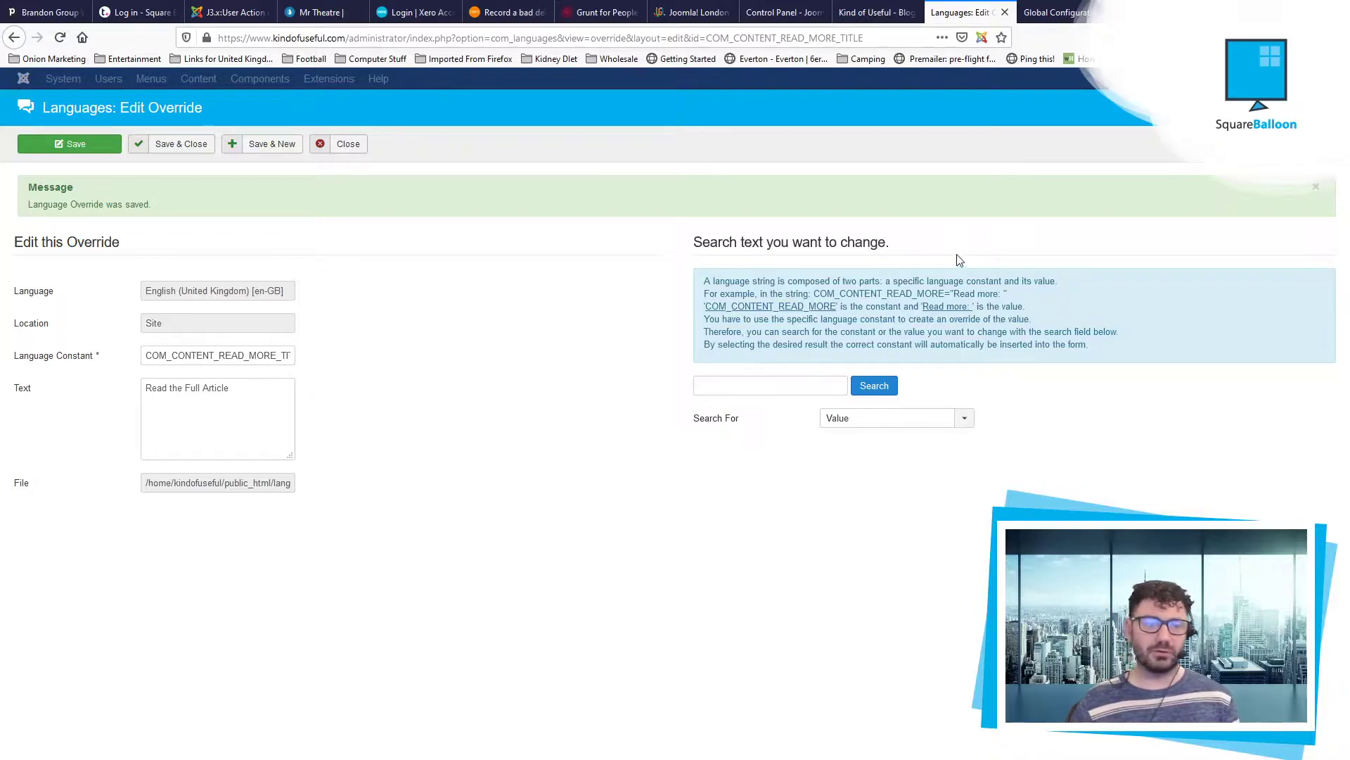
click(190, 144)
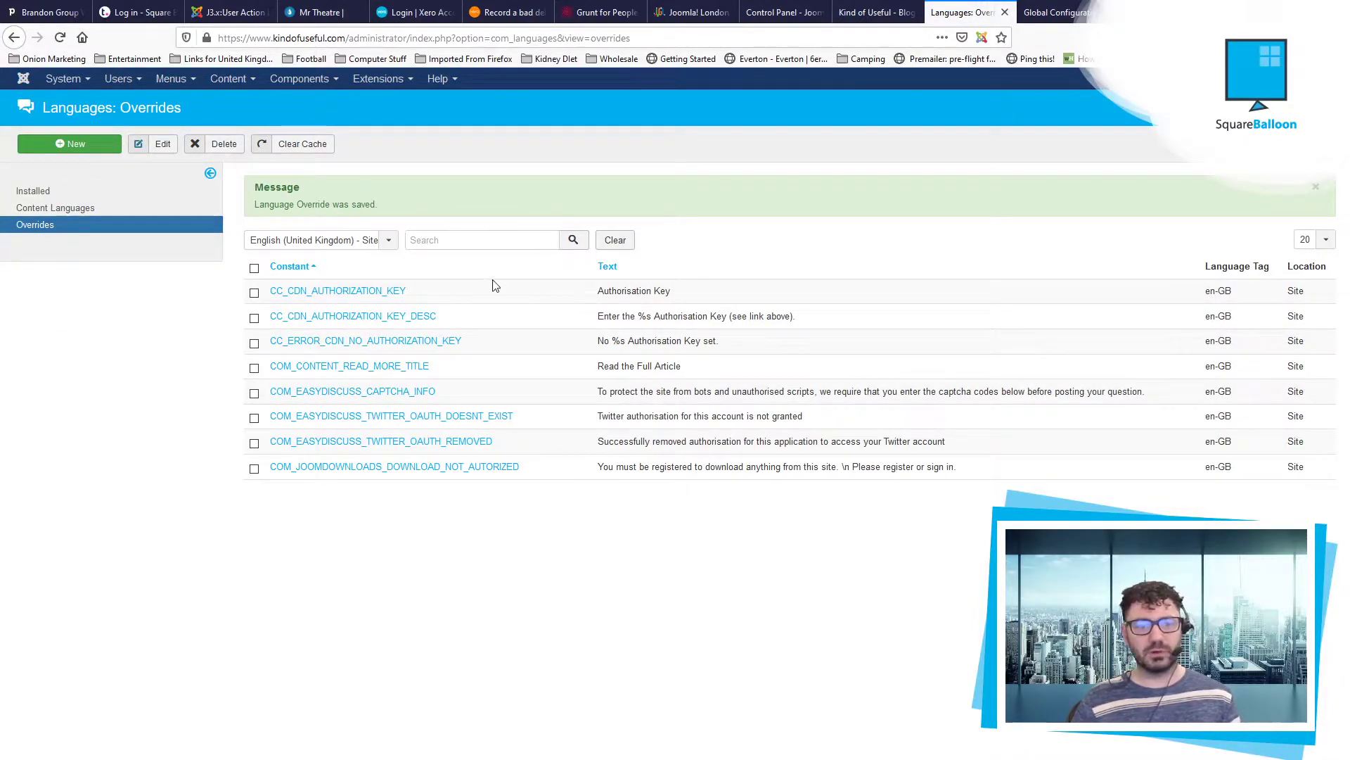
Set Debug Language to Yes in the system settings of Global Configuration
click(1028, 14)
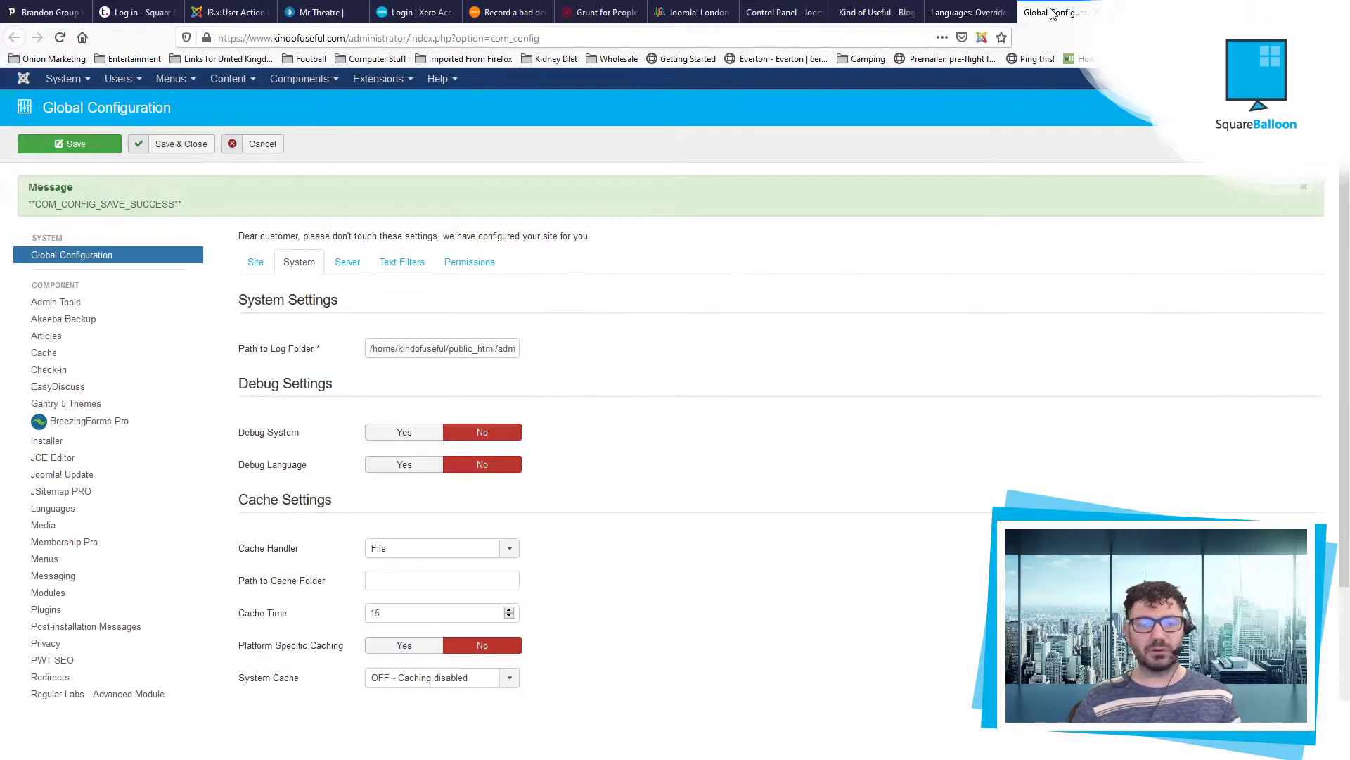
click(256, 263)
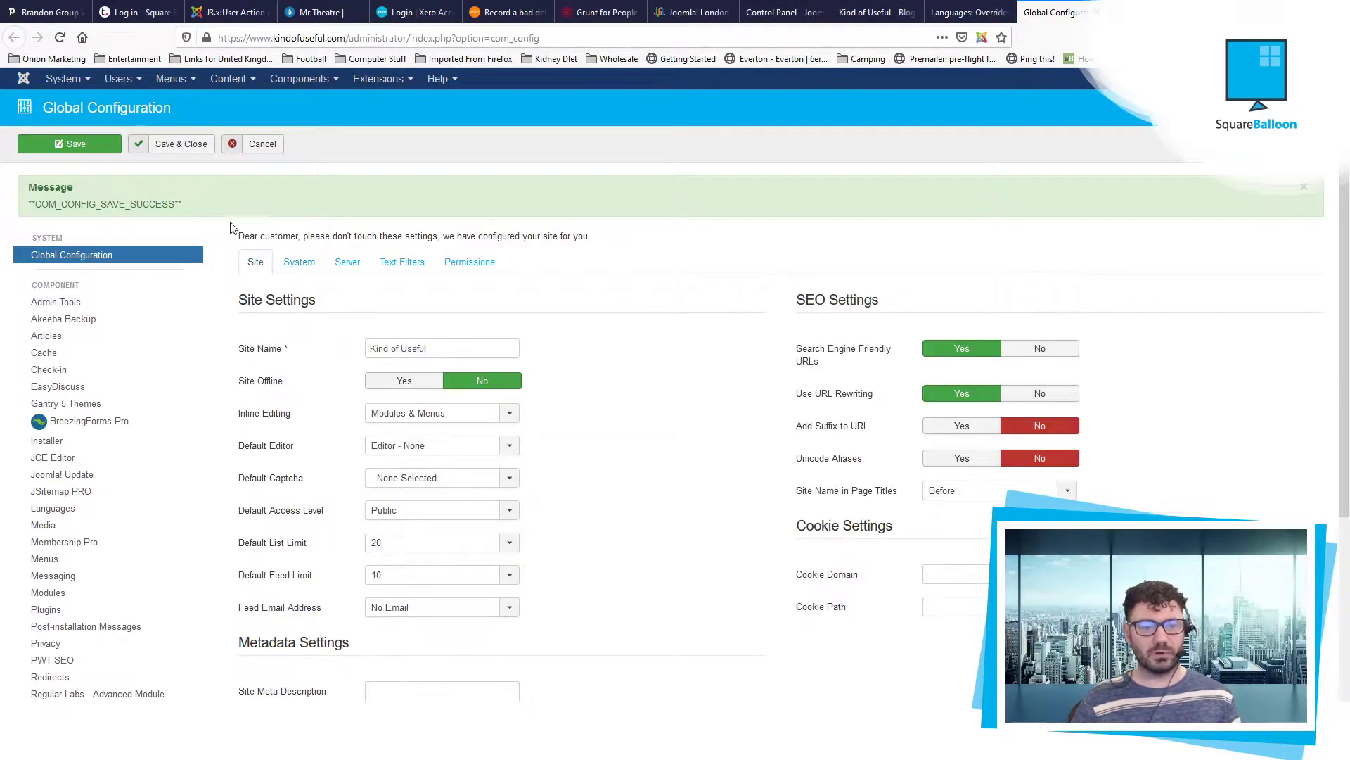
click(294, 269)
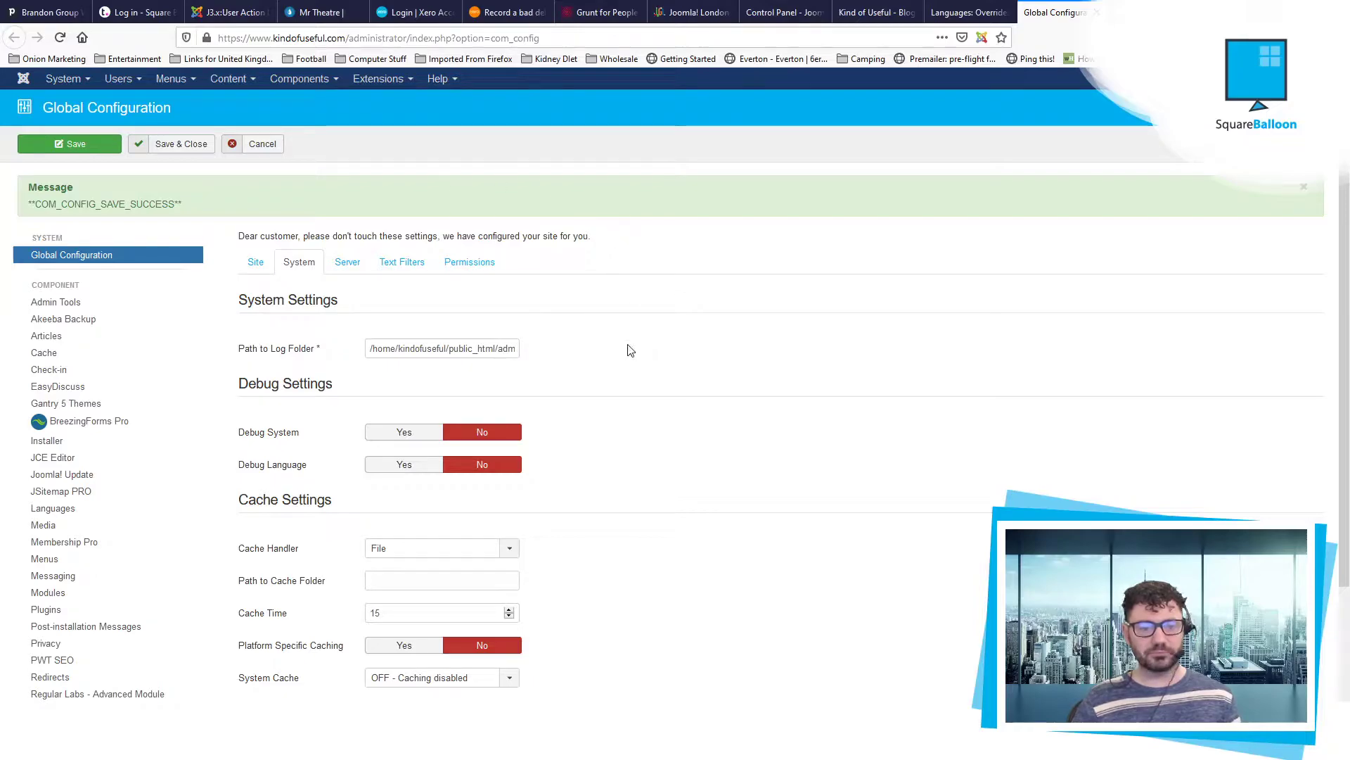
click(400, 466)
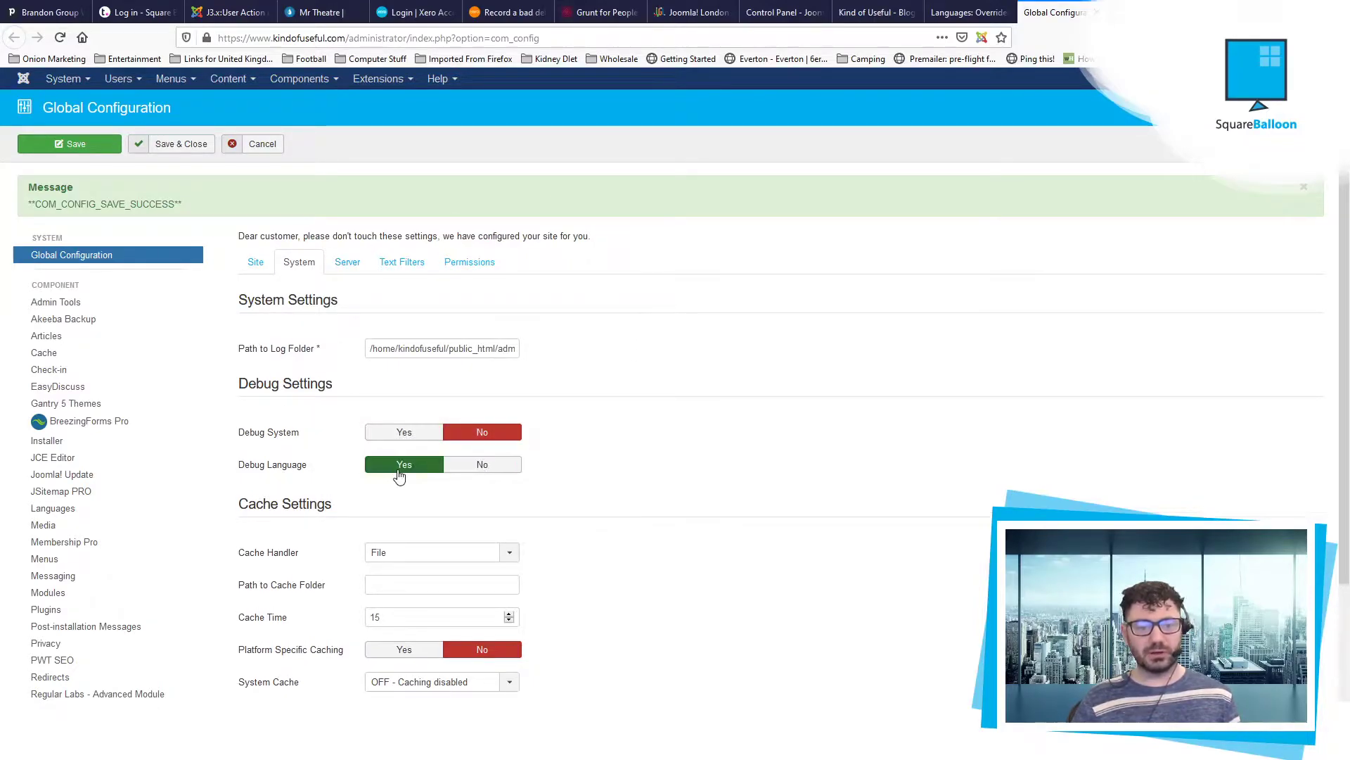
scroll(698, 371, down, 1)
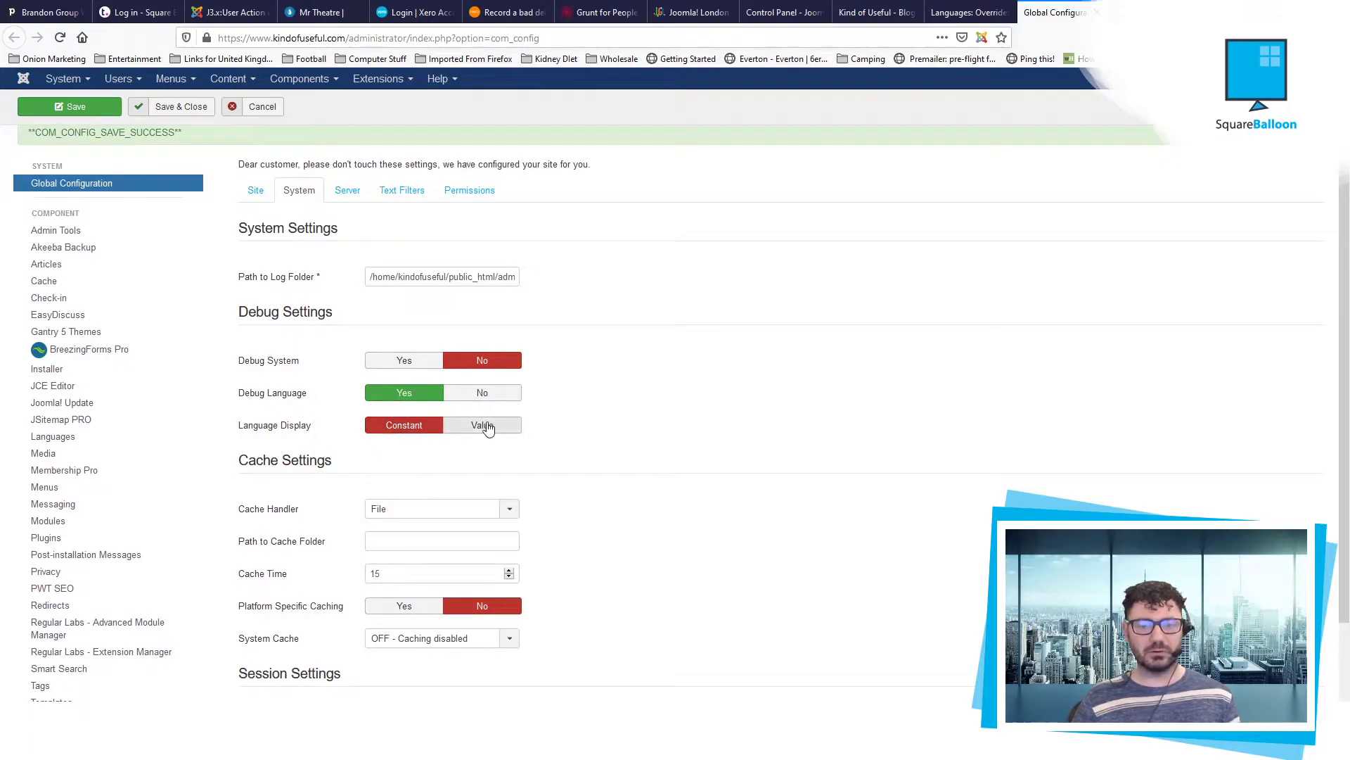
Filter the language overrides to English (United Kingdom) - Administrator and start a new override
click(969, 13)
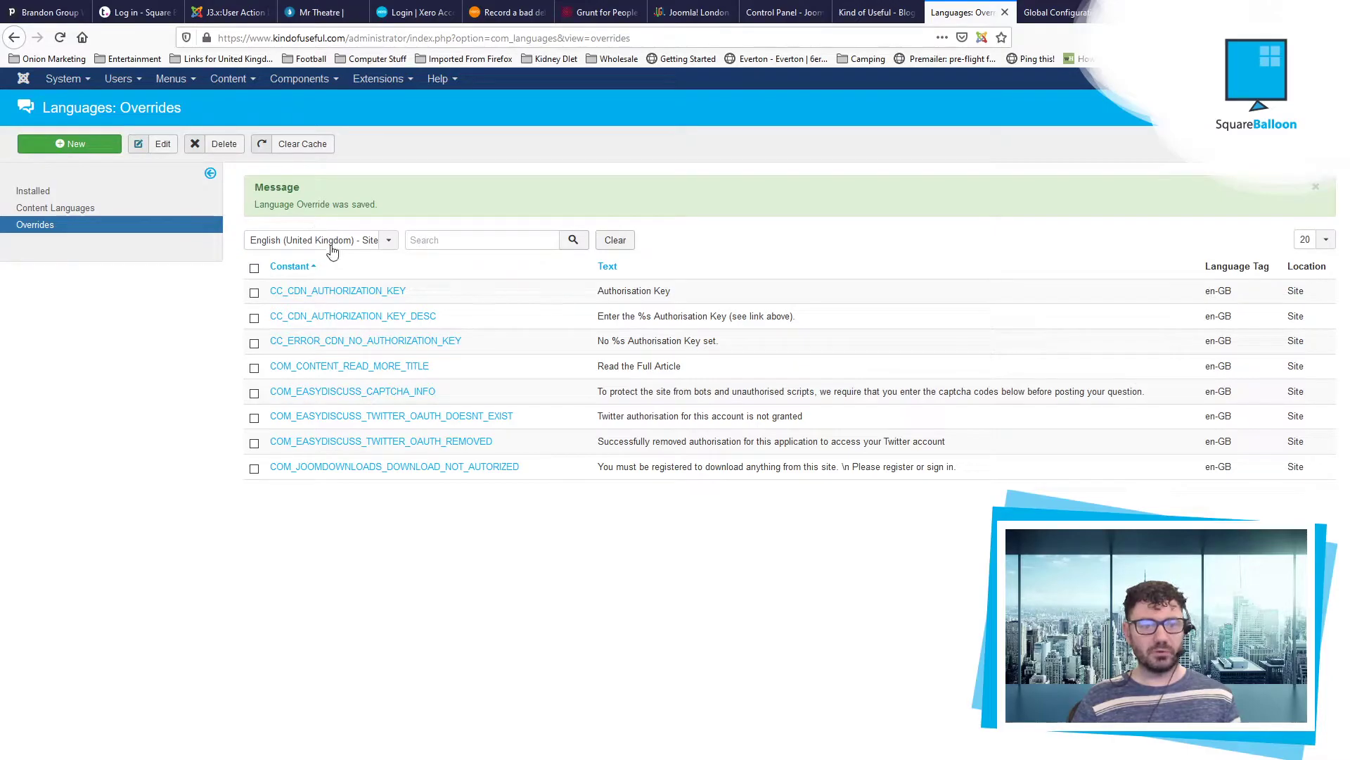
click(362, 239)
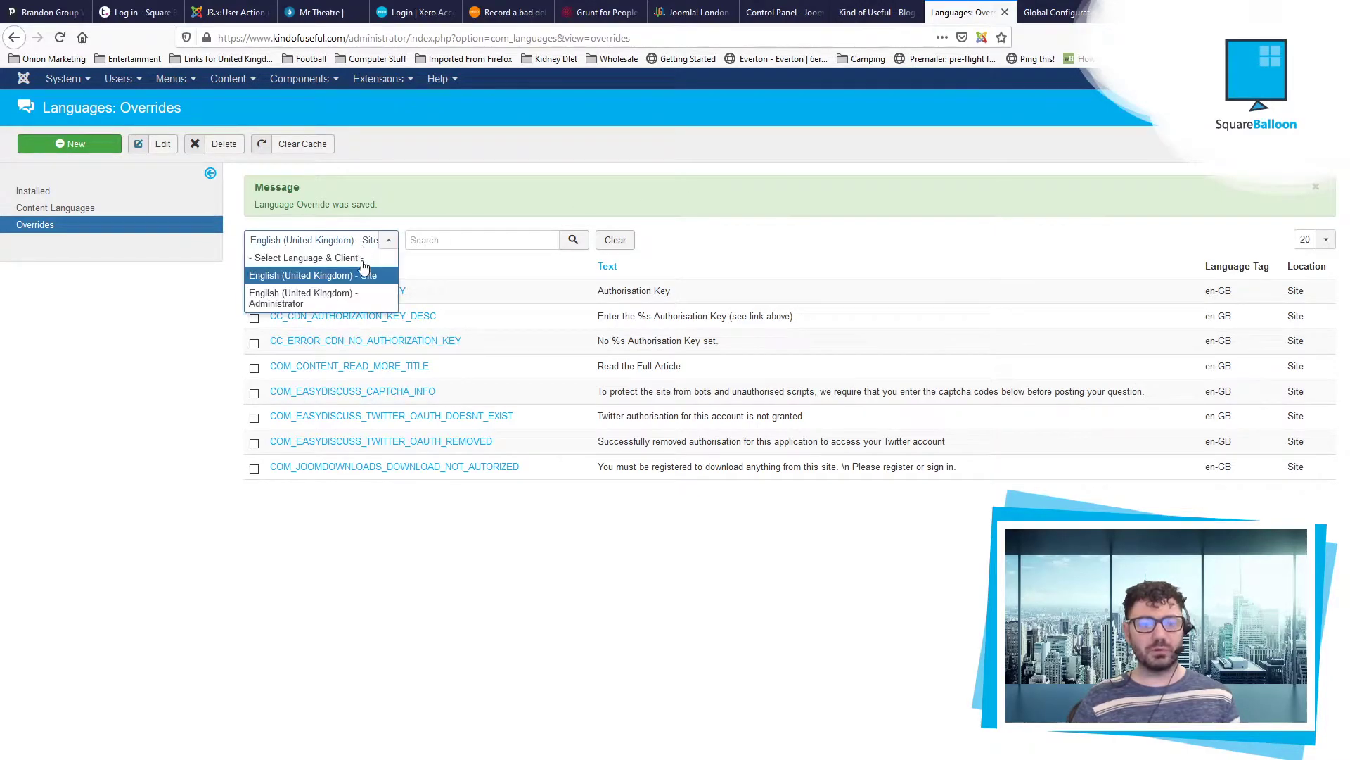
click(364, 290)
click(73, 143)
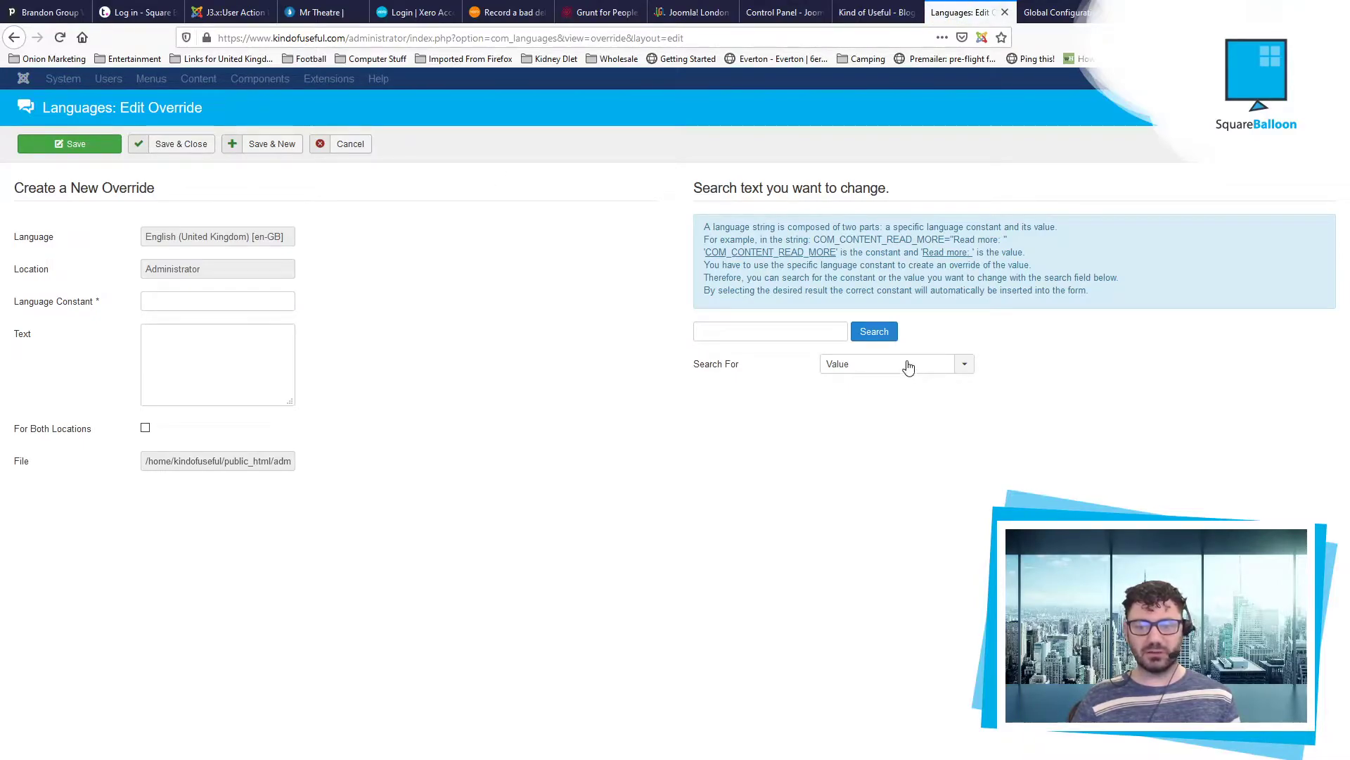
click(908, 366)
click(909, 373)
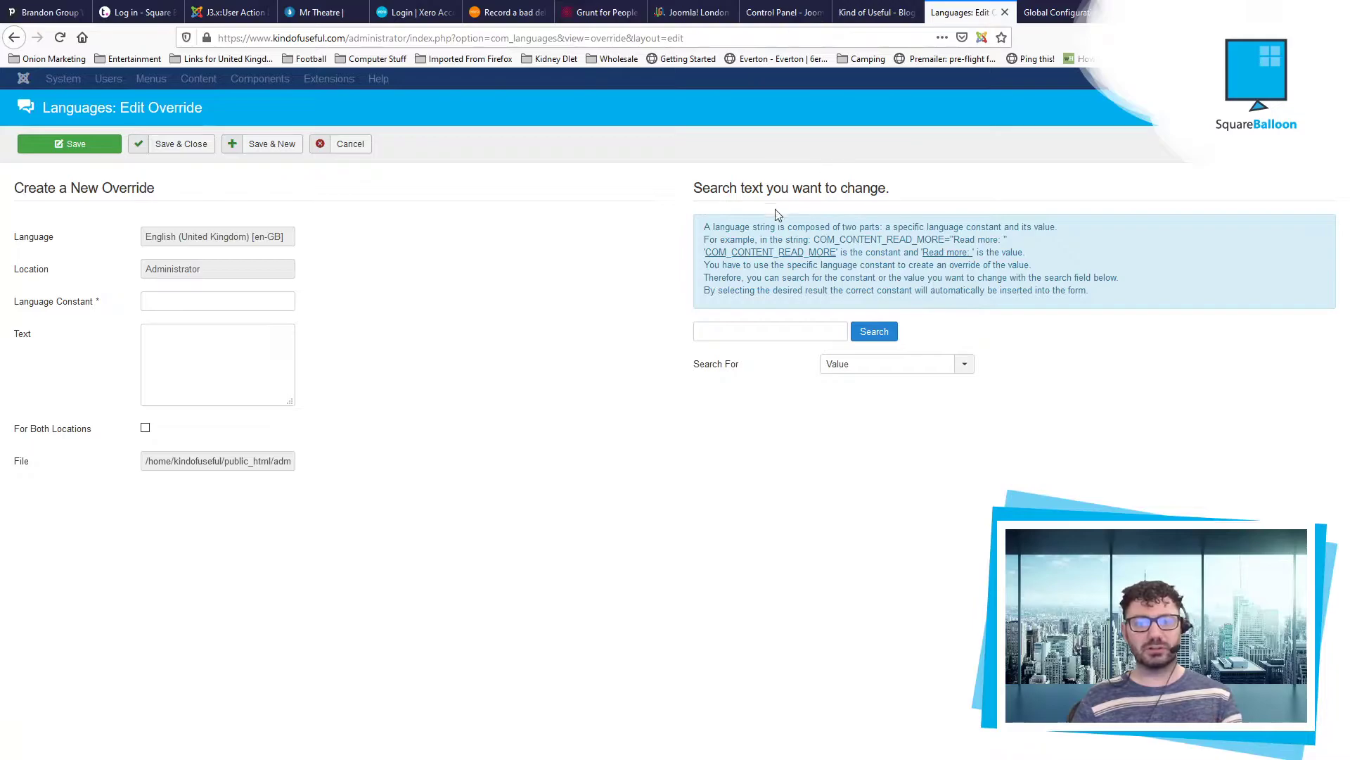
Check the article buttons on the blog page, and search the administrator language string values for "content"
click(866, 14)
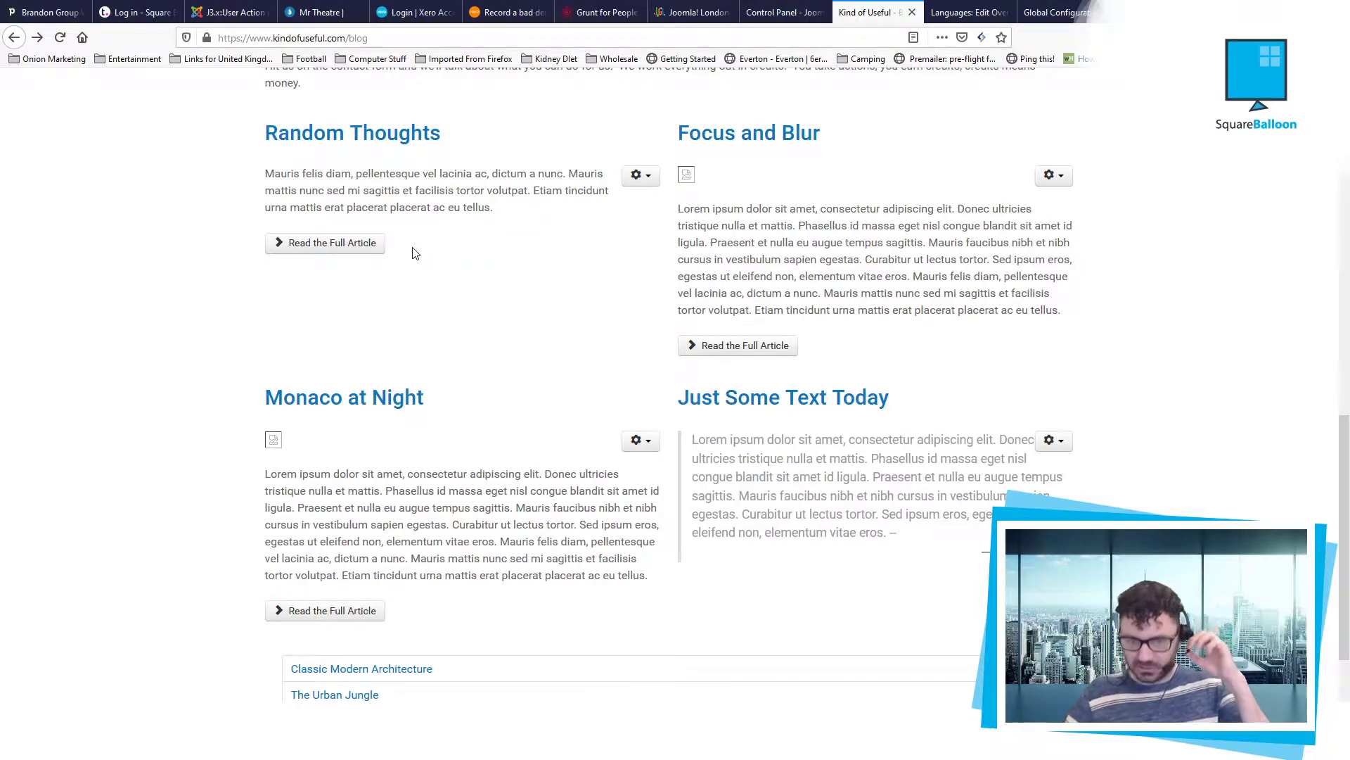
click(954, 14)
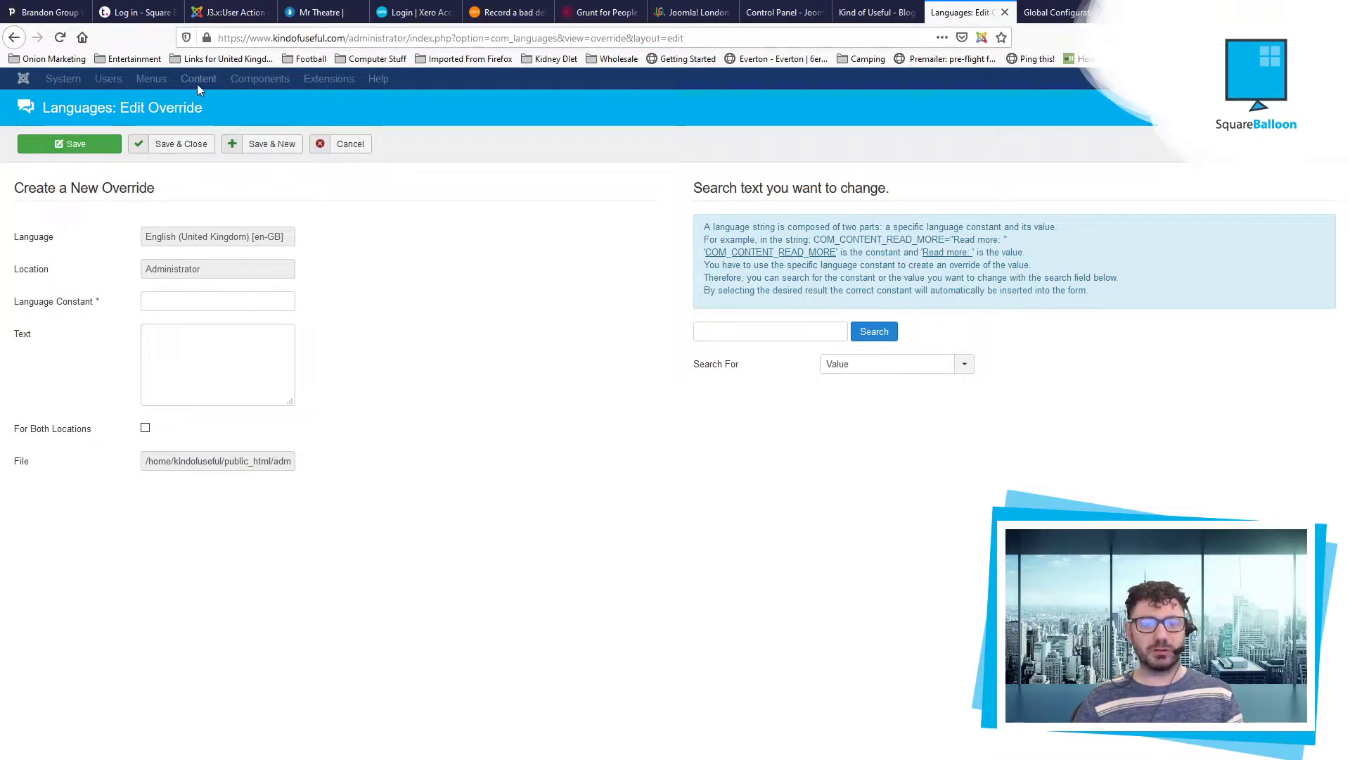
click(785, 329)
text(content)
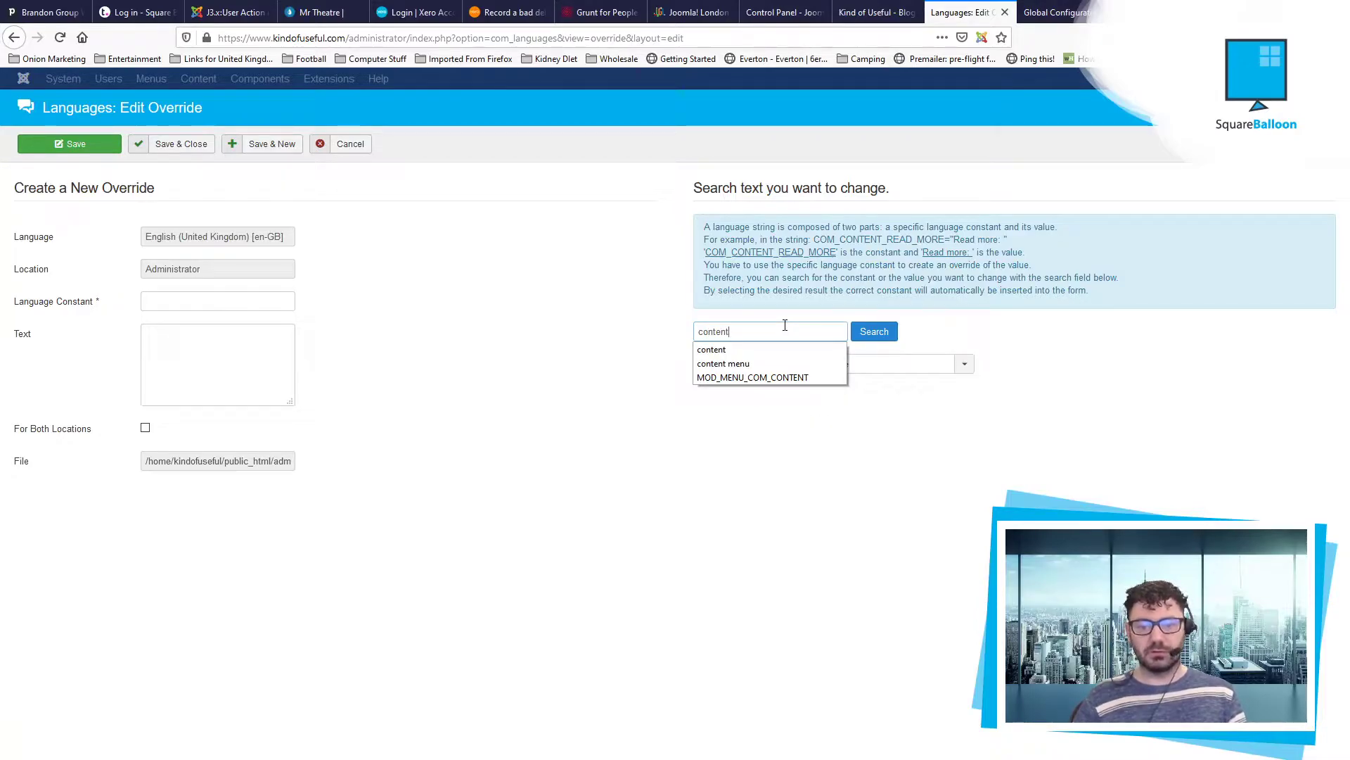
key(Return)
Load more results for "content" and examine the language constants and values found
scroll(668, 523, down, 3)
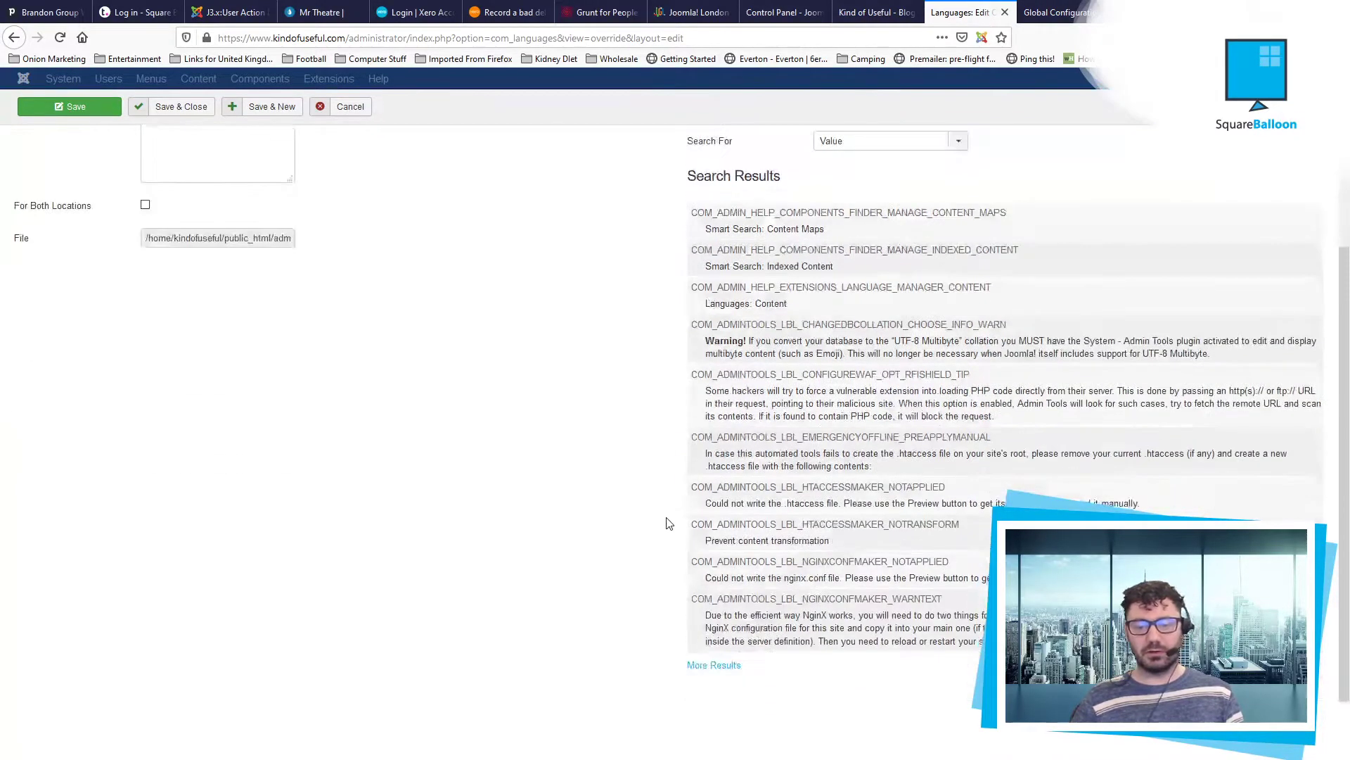
click(712, 665)
click(714, 665)
scroll(611, 551, down, 5)
click(714, 665)
scroll(747, 605, down, 5)
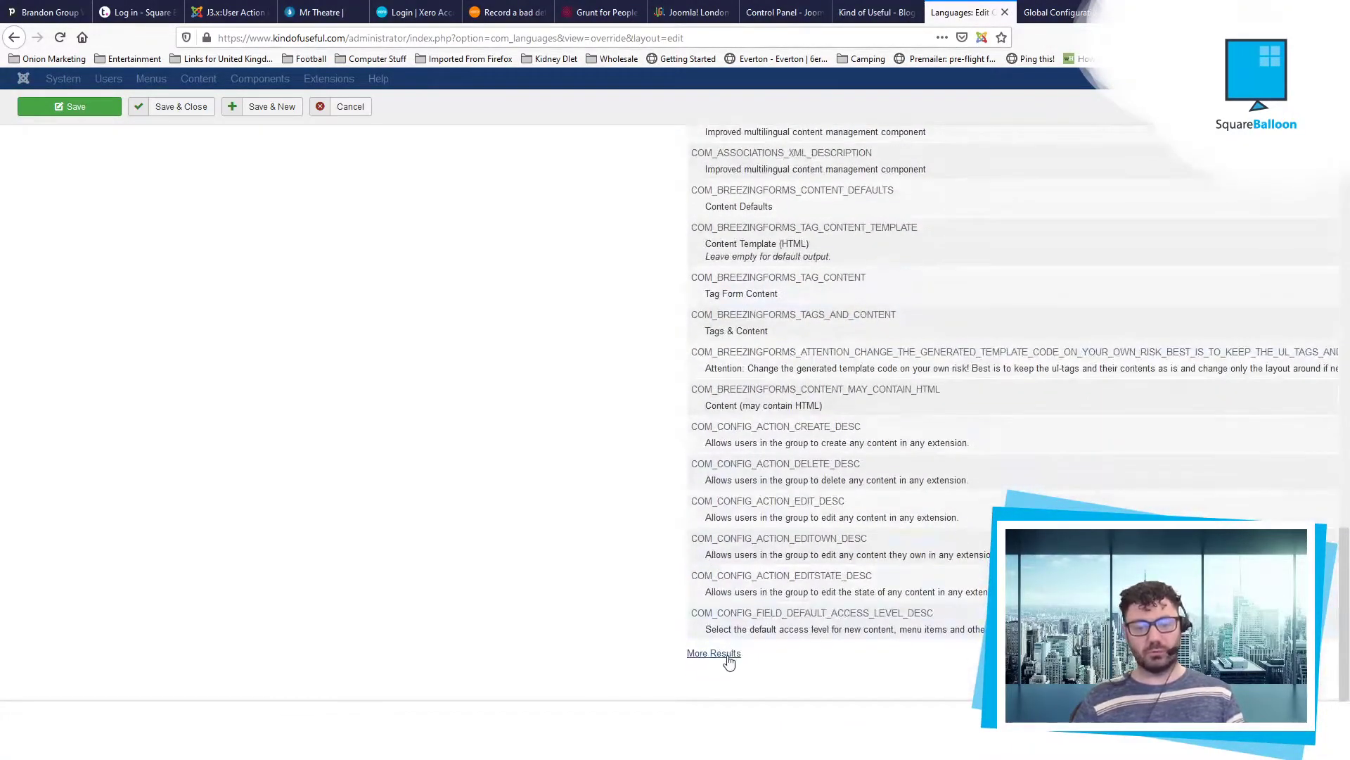
click(727, 657)
scroll(766, 572, up, 10)
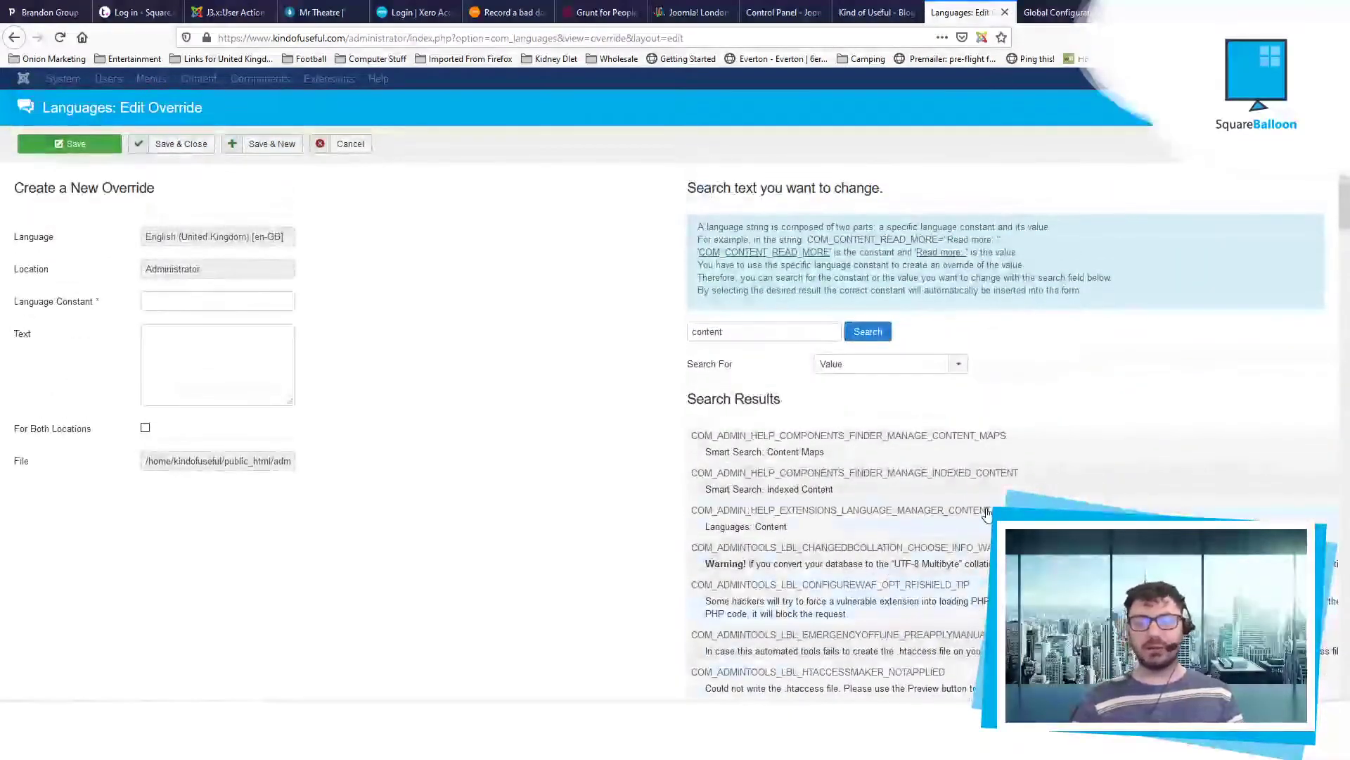
scroll(1163, 491, down, 4)
scroll(1179, 469, up, 2)
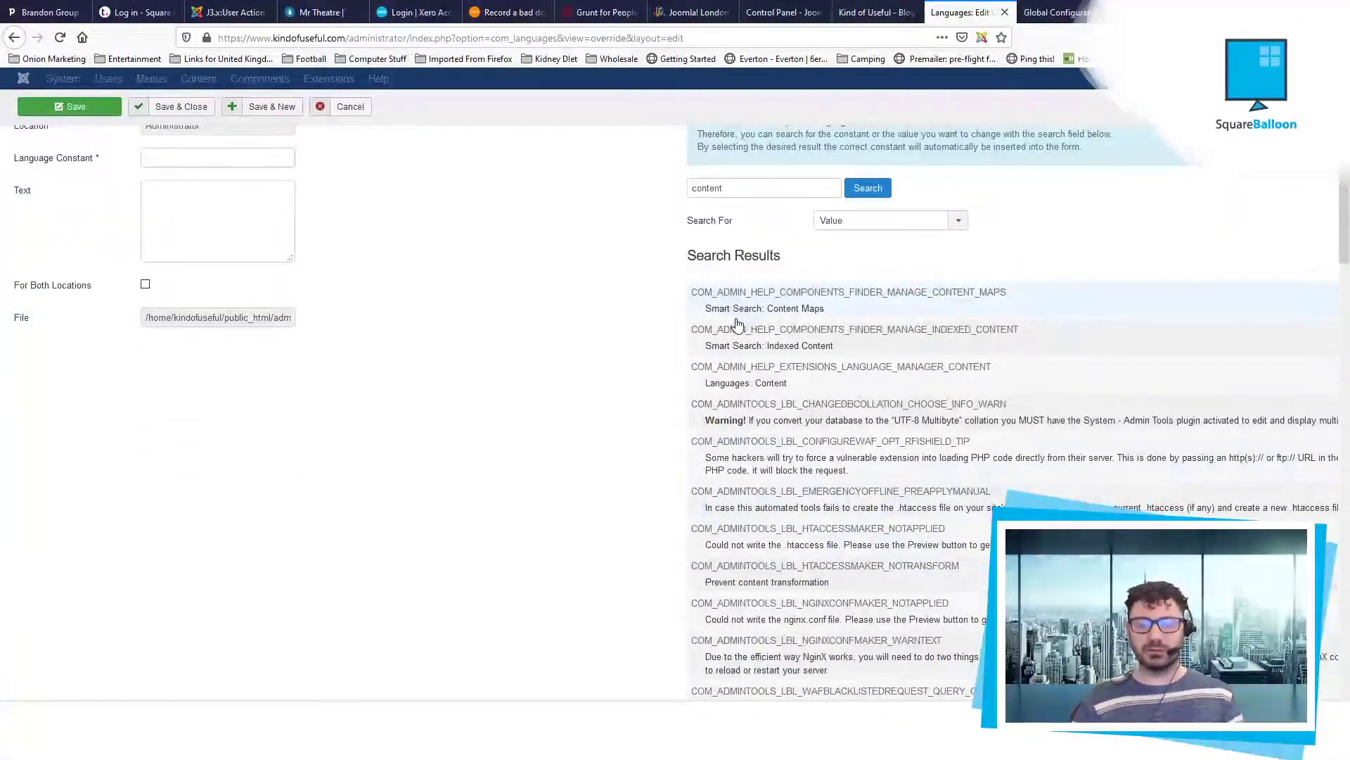
scroll(708, 398, down, 3)
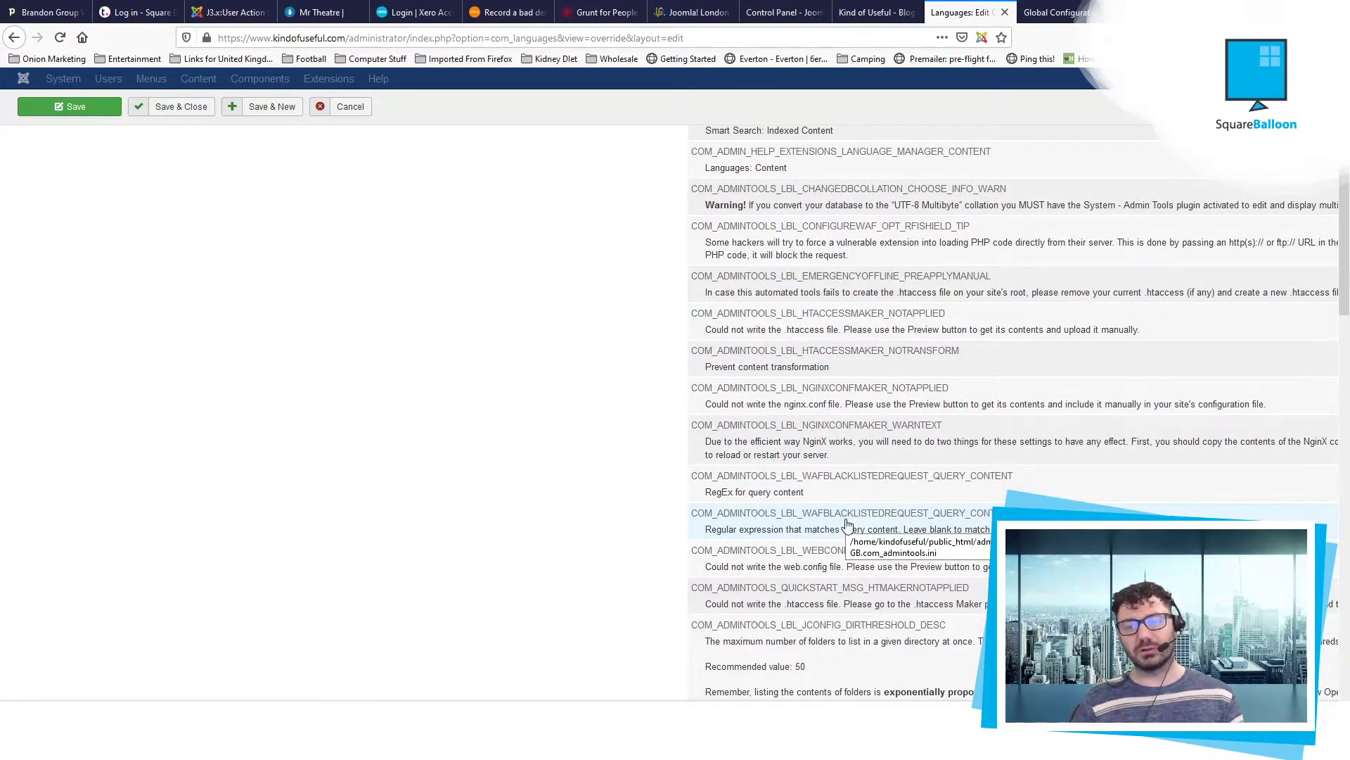
scroll(847, 528, up, 5)
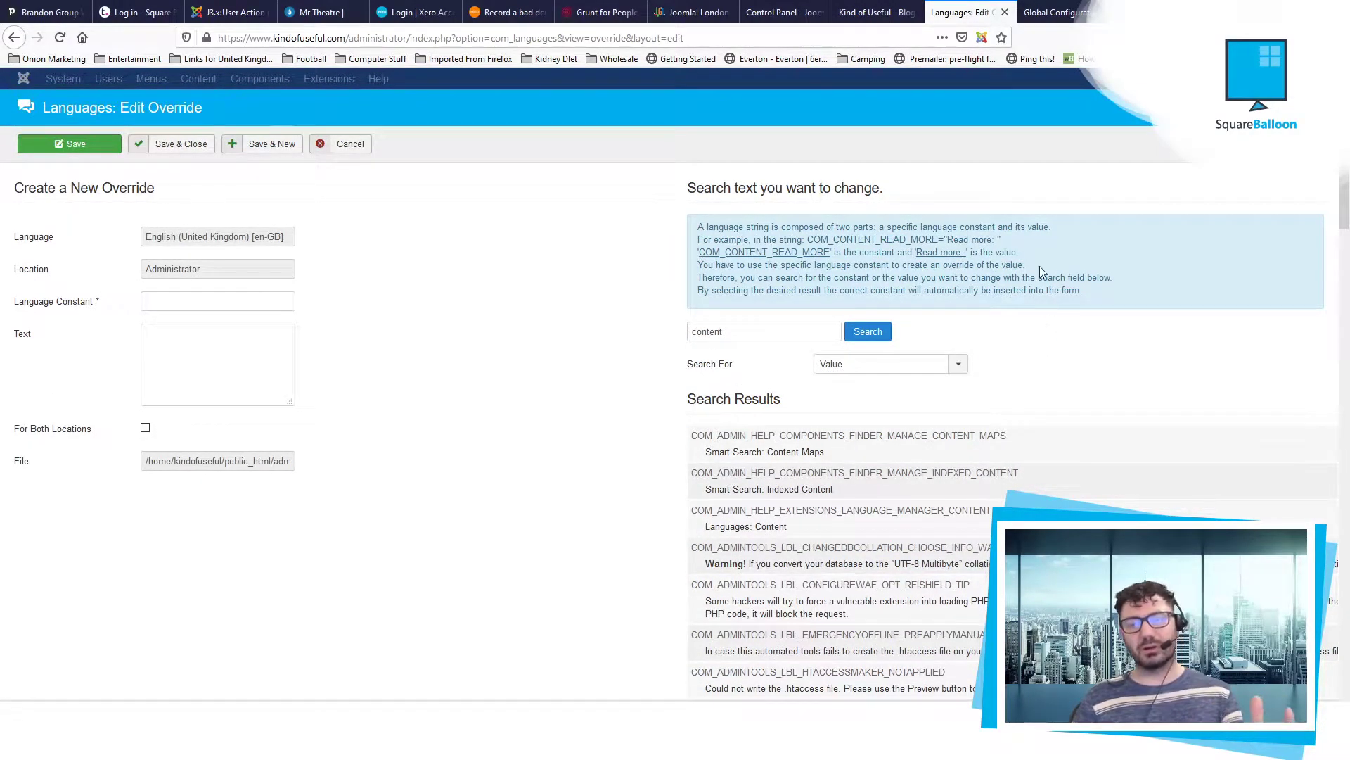
Try the Value option for Language Display in the debug settings, and return it to Constant
click(1048, 10)
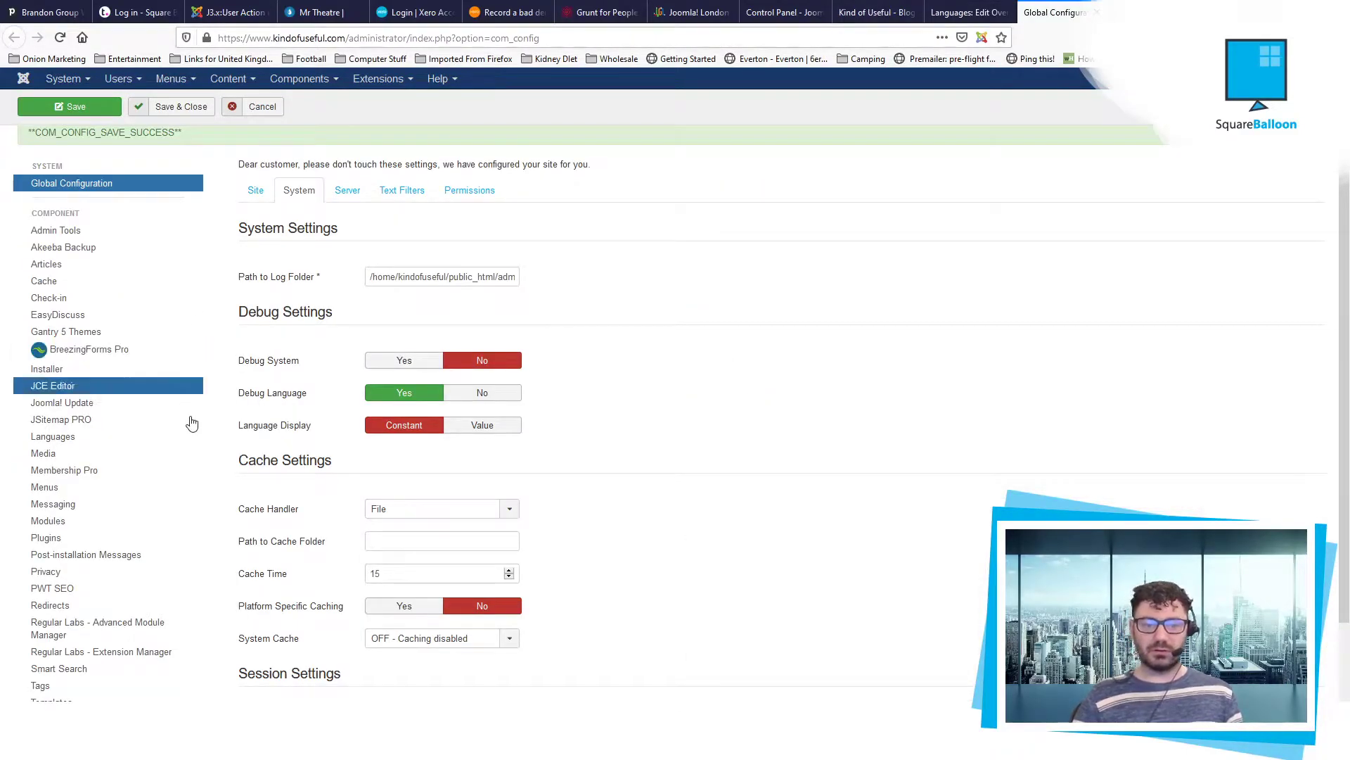
click(505, 430)
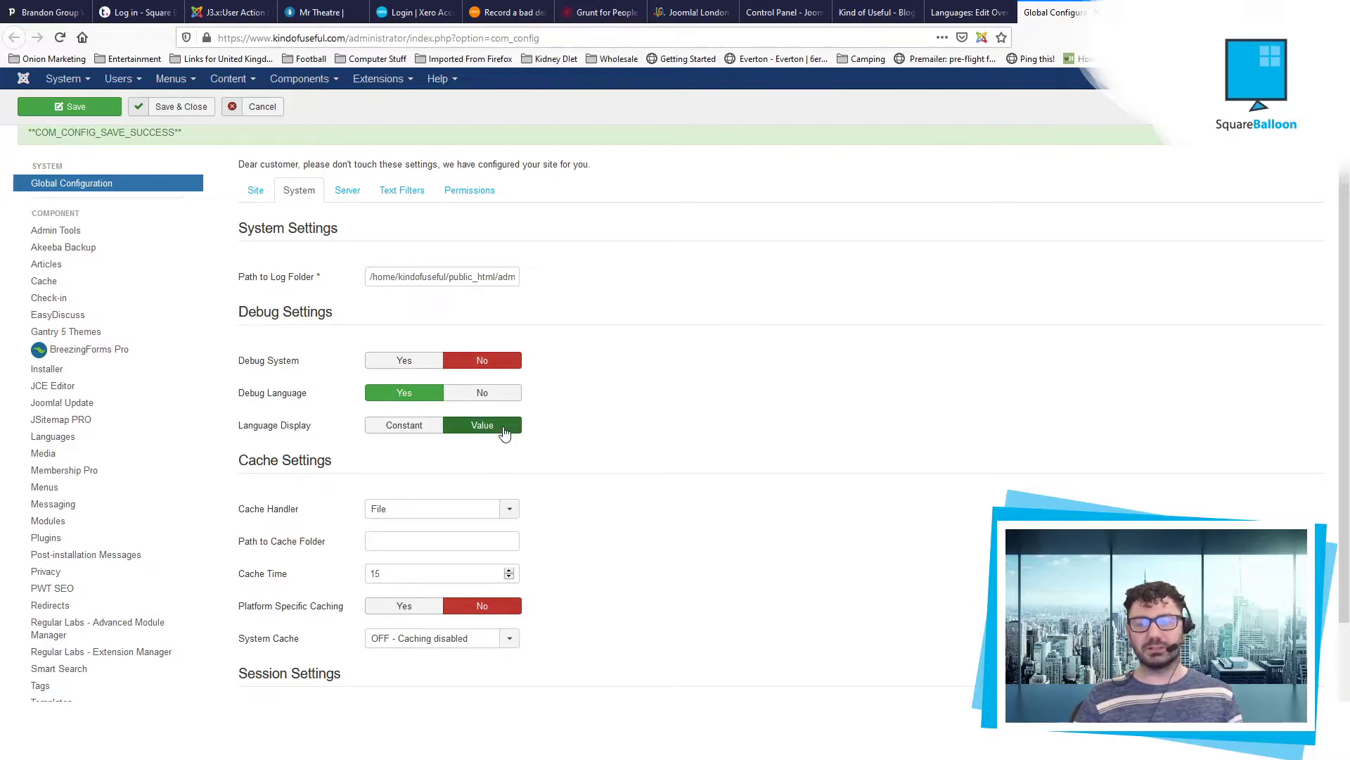
click(386, 435)
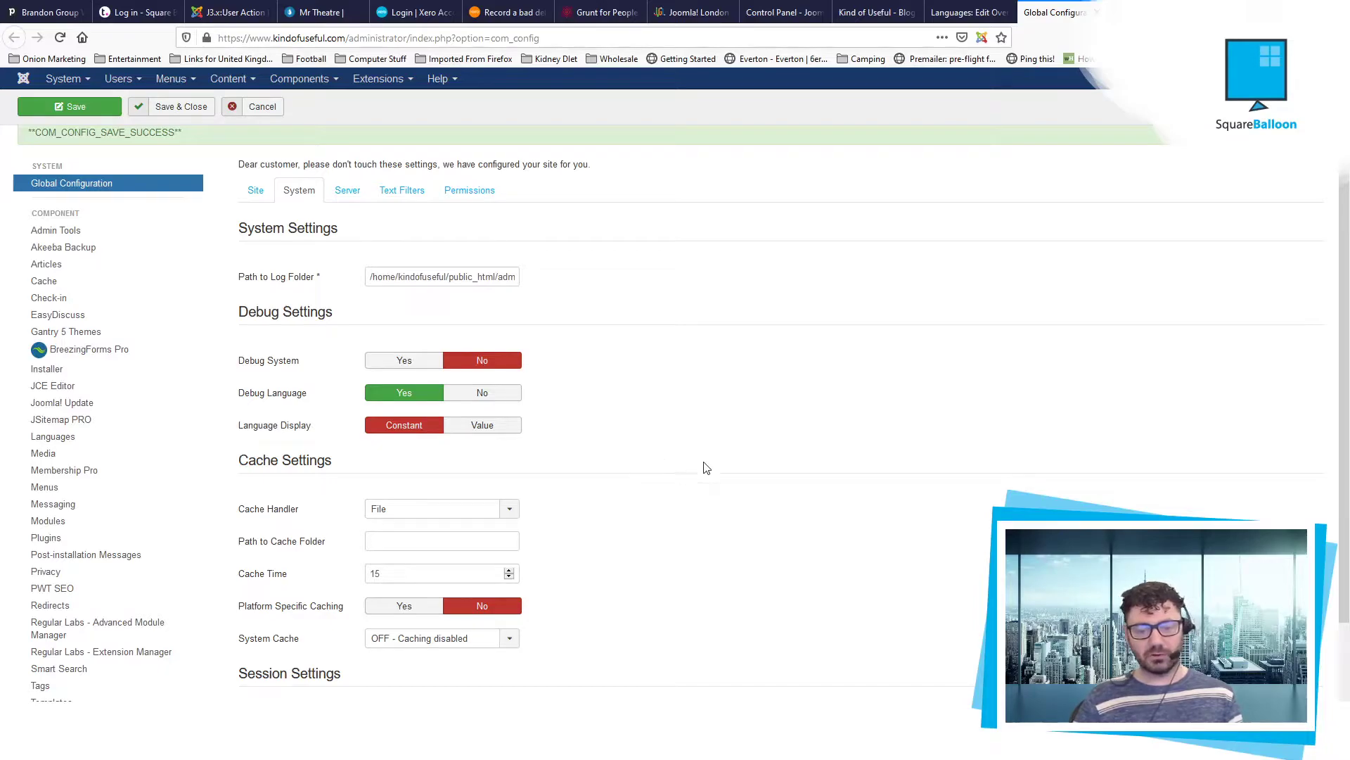
Switch to Visual Studio Code and copy the label constant MOD_JEM_WIDE_SHOW_NO_EVENTS from mod_jem_joomla_london.xml
key(alt+Tab)
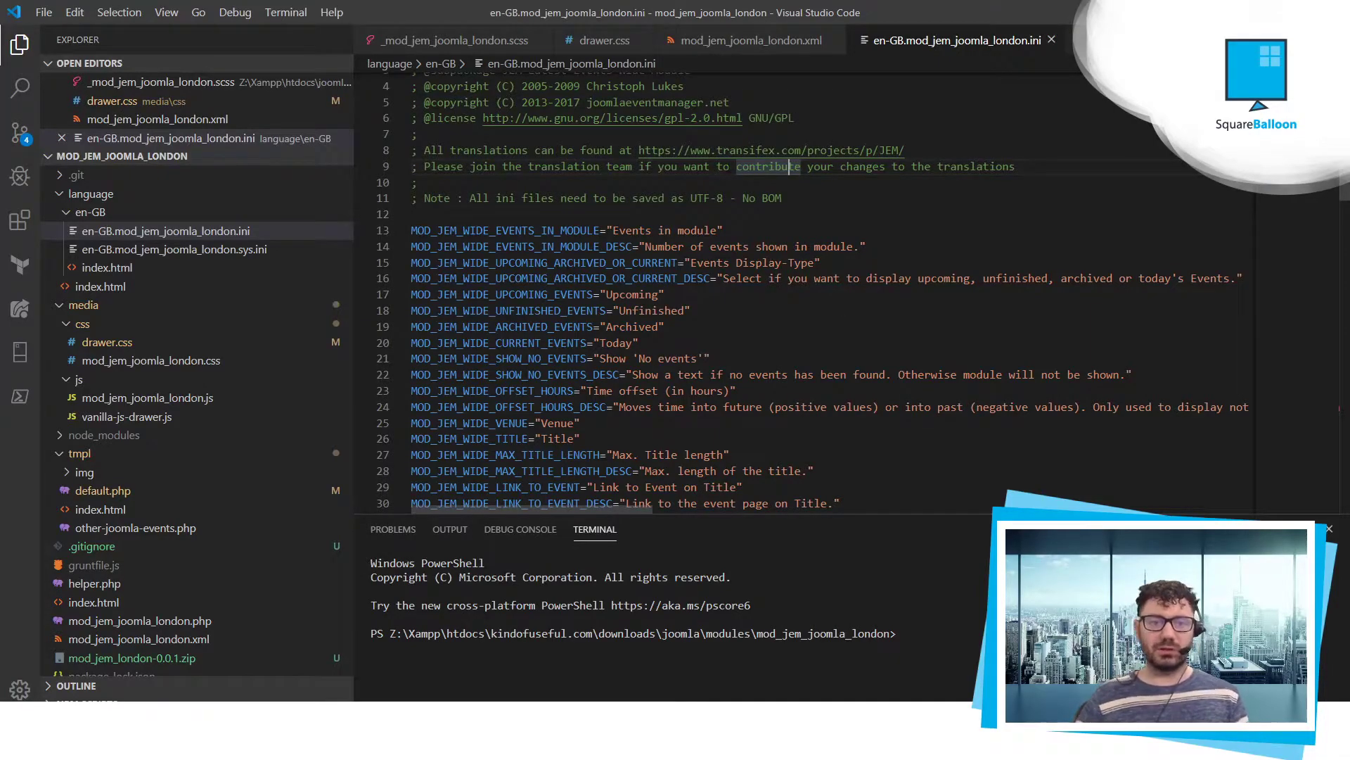
click(730, 45)
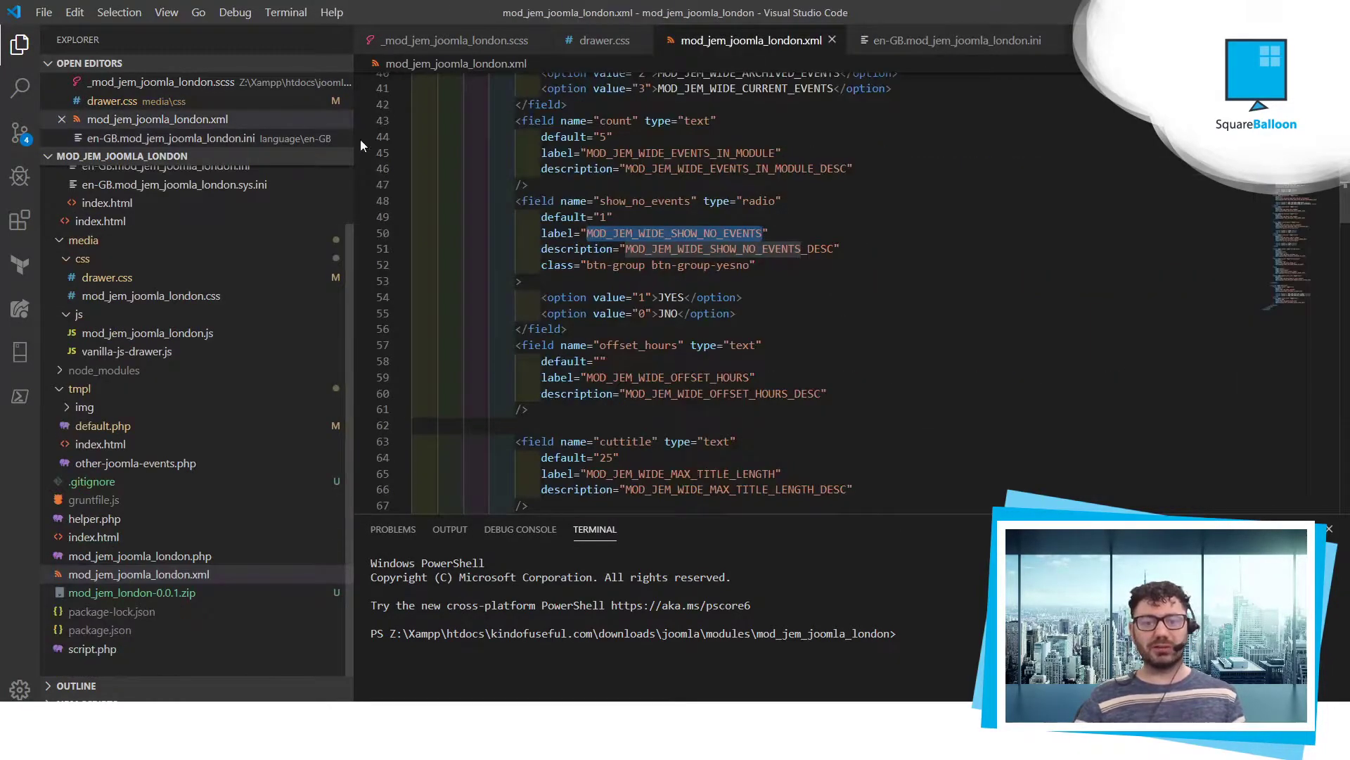
scroll(609, 291, up, 5)
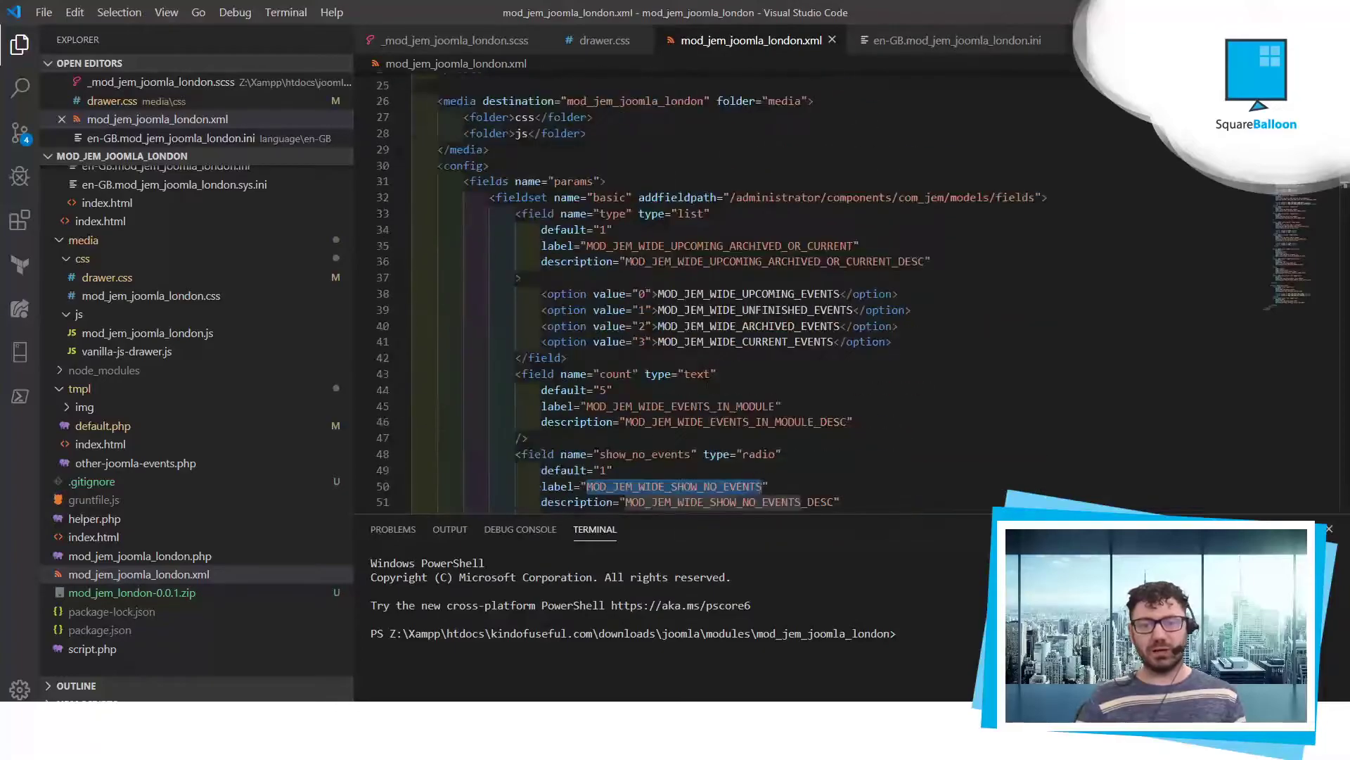
scroll(703, 296, down, 4)
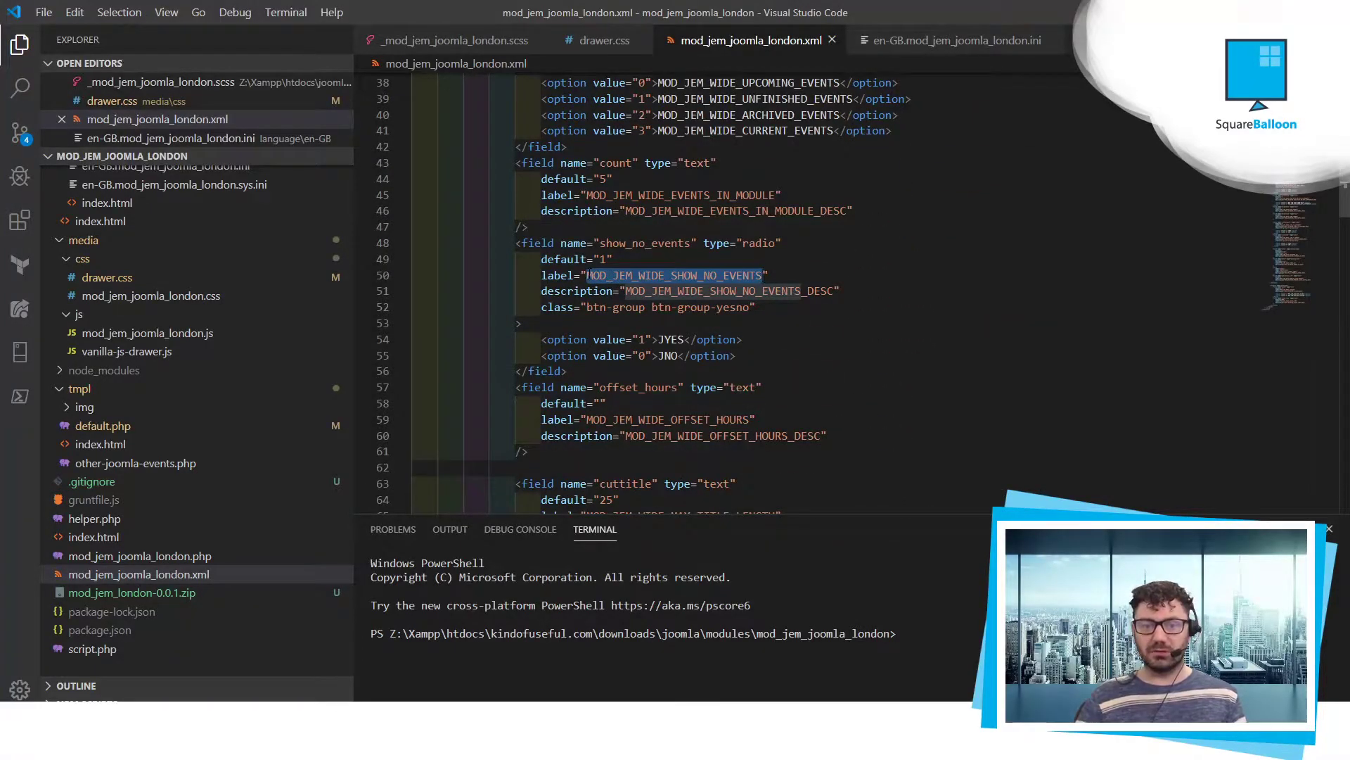
click(589, 275)
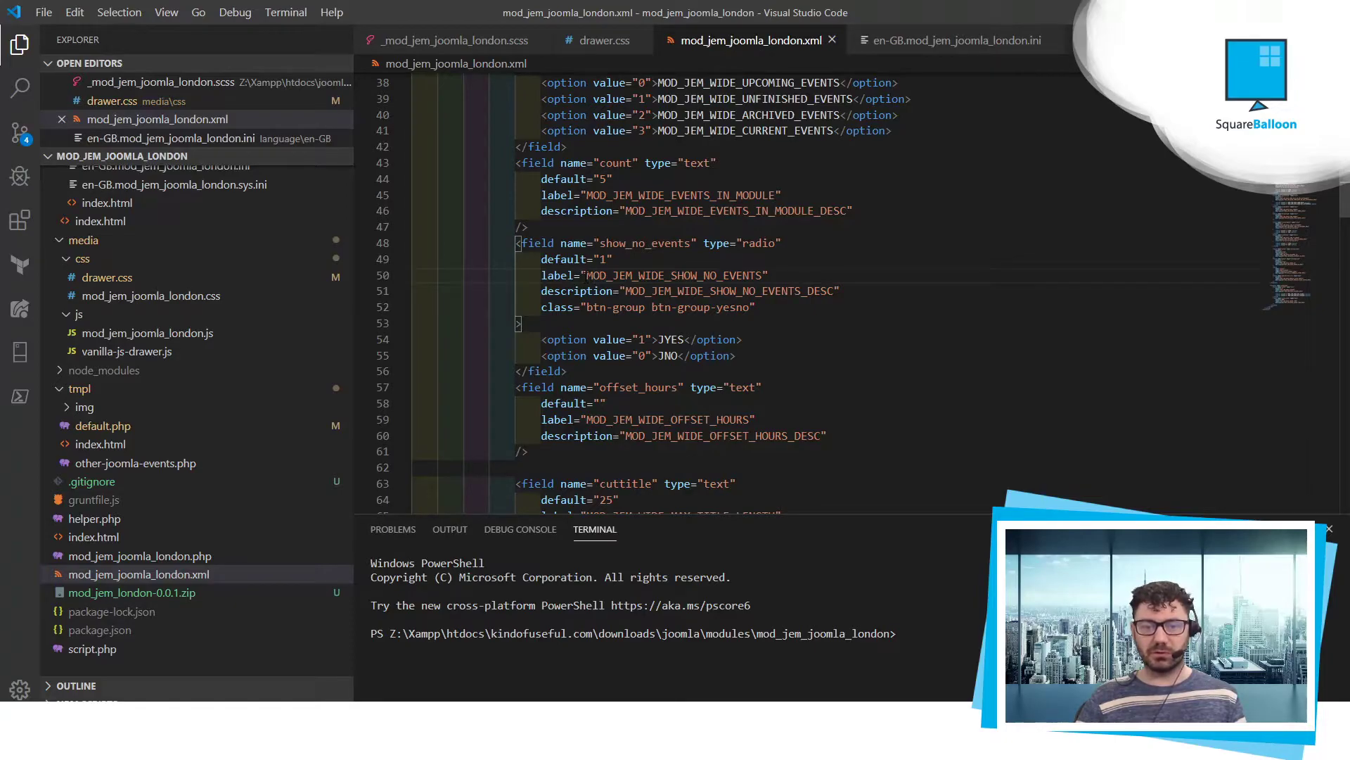
drag(588, 276, 764, 275)
key(ctrl+c)
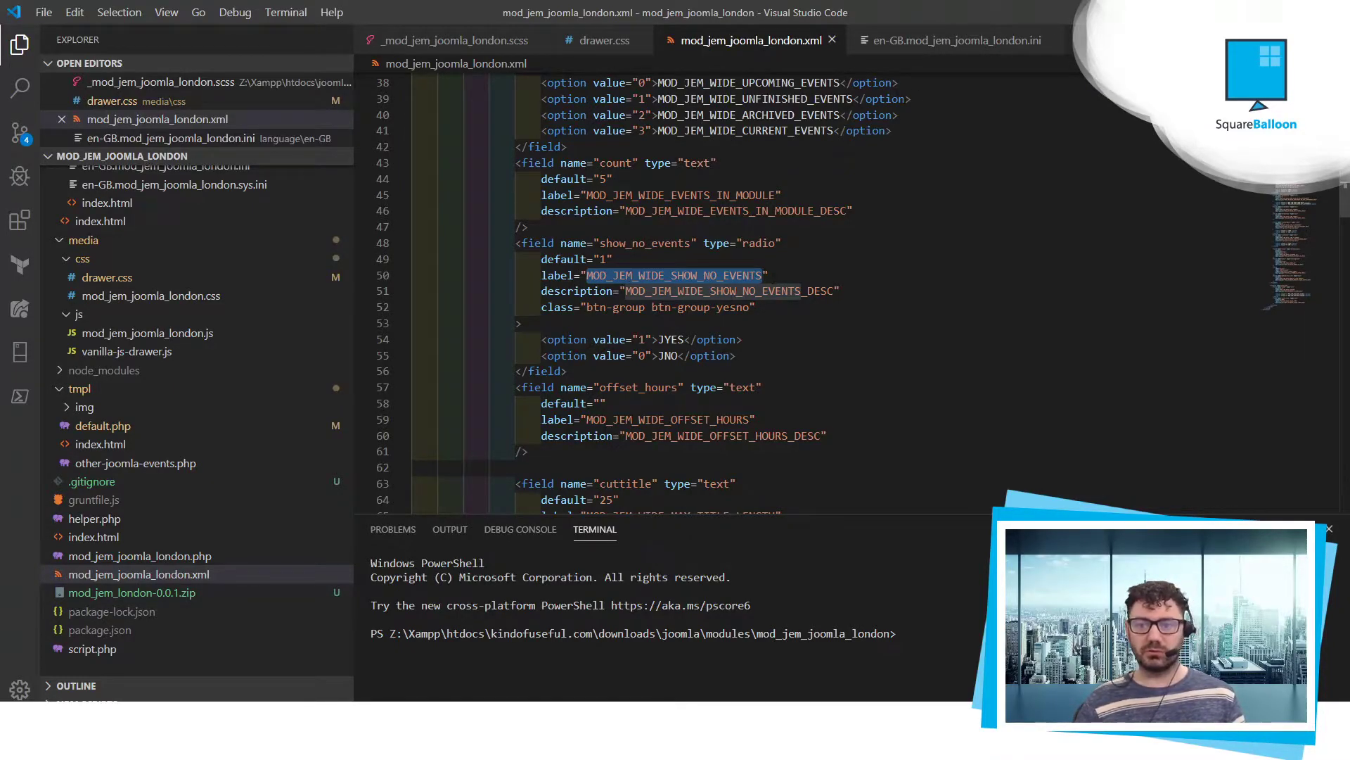
Examine the language constants used for field labels and options throughout mod_jem_joomla_london.xml
click(928, 41)
click(736, 44)
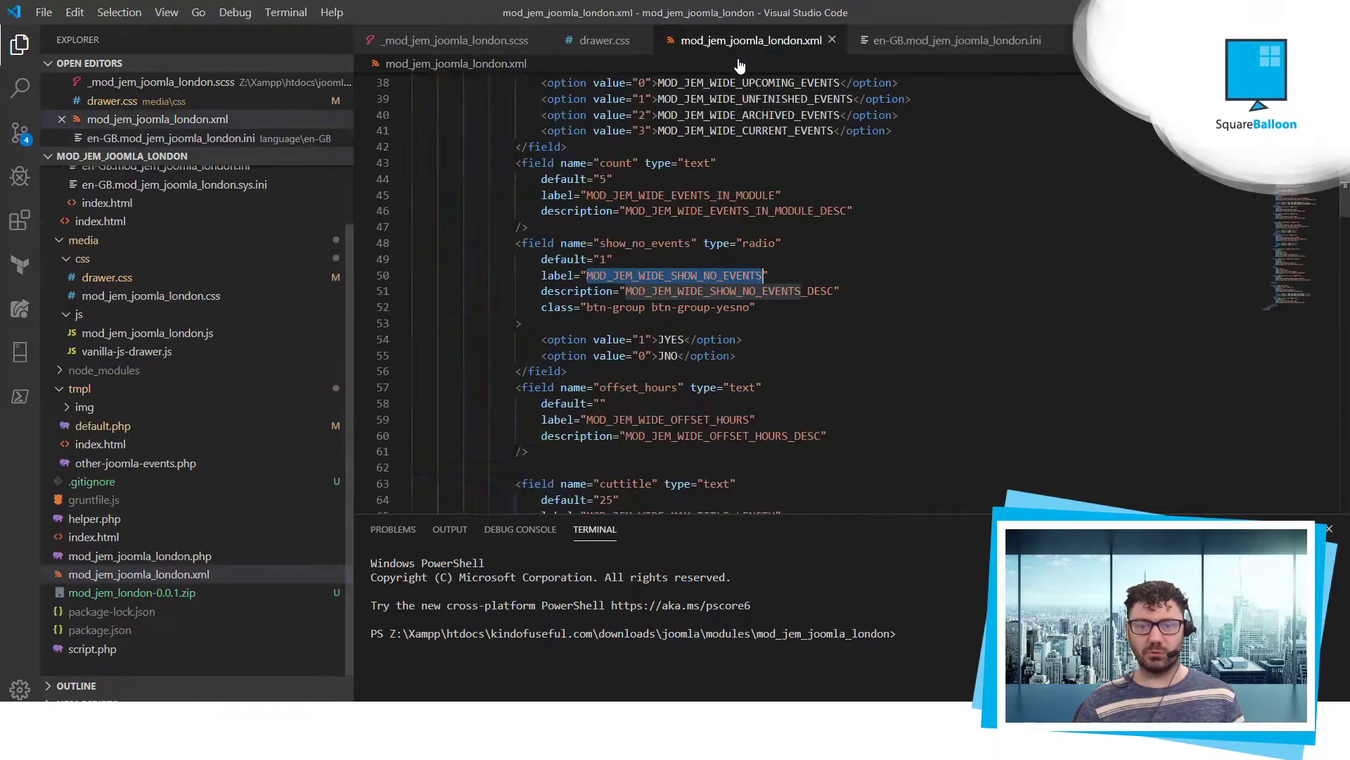
scroll(821, 337, up, 9)
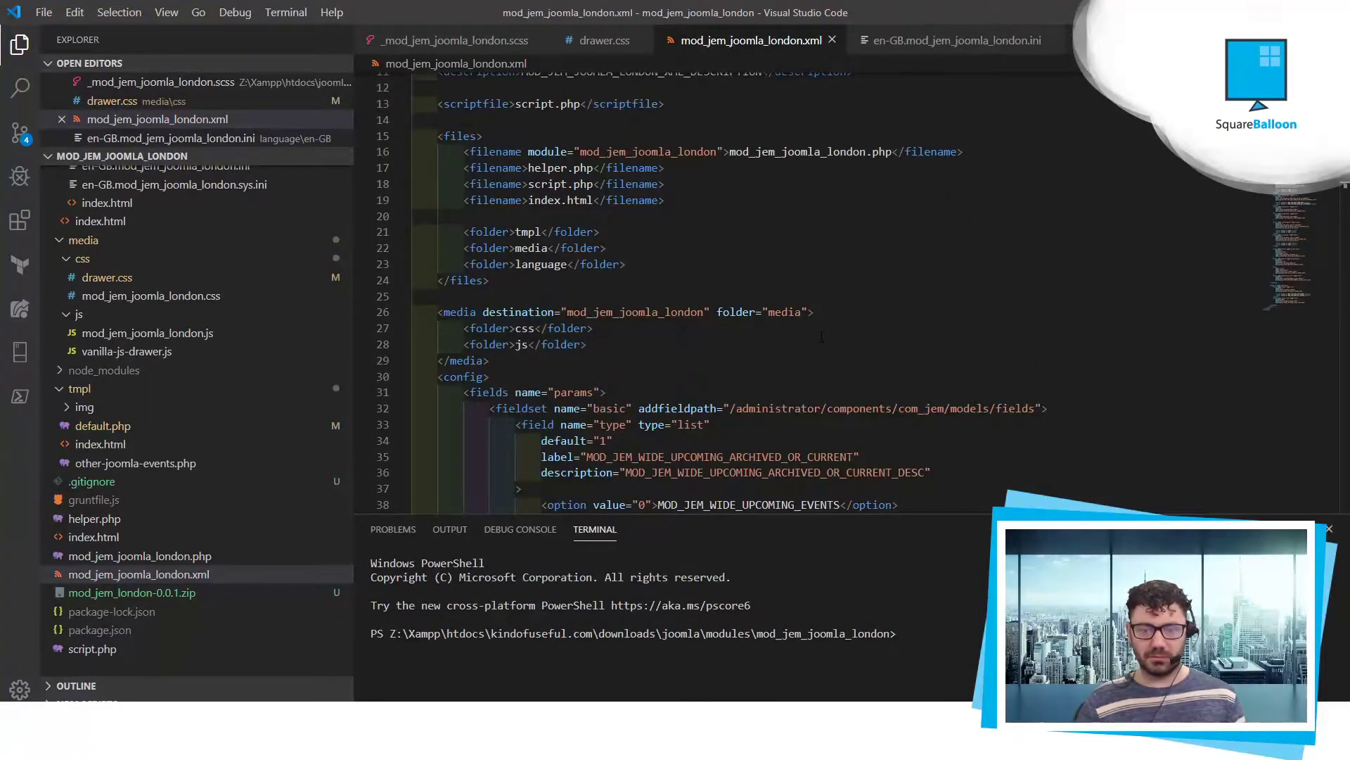
scroll(821, 336, down, 14)
scroll(820, 336, down, 6)
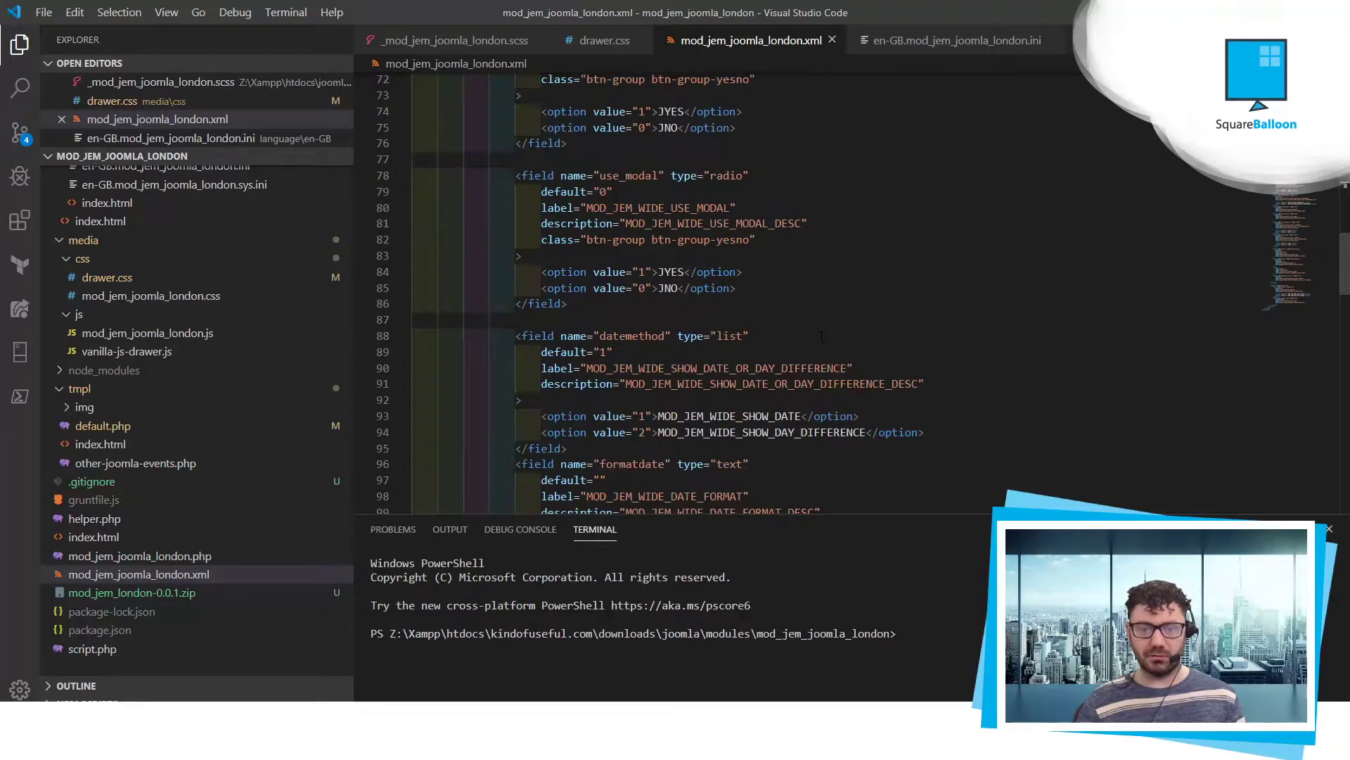
scroll(821, 337, up, 9)
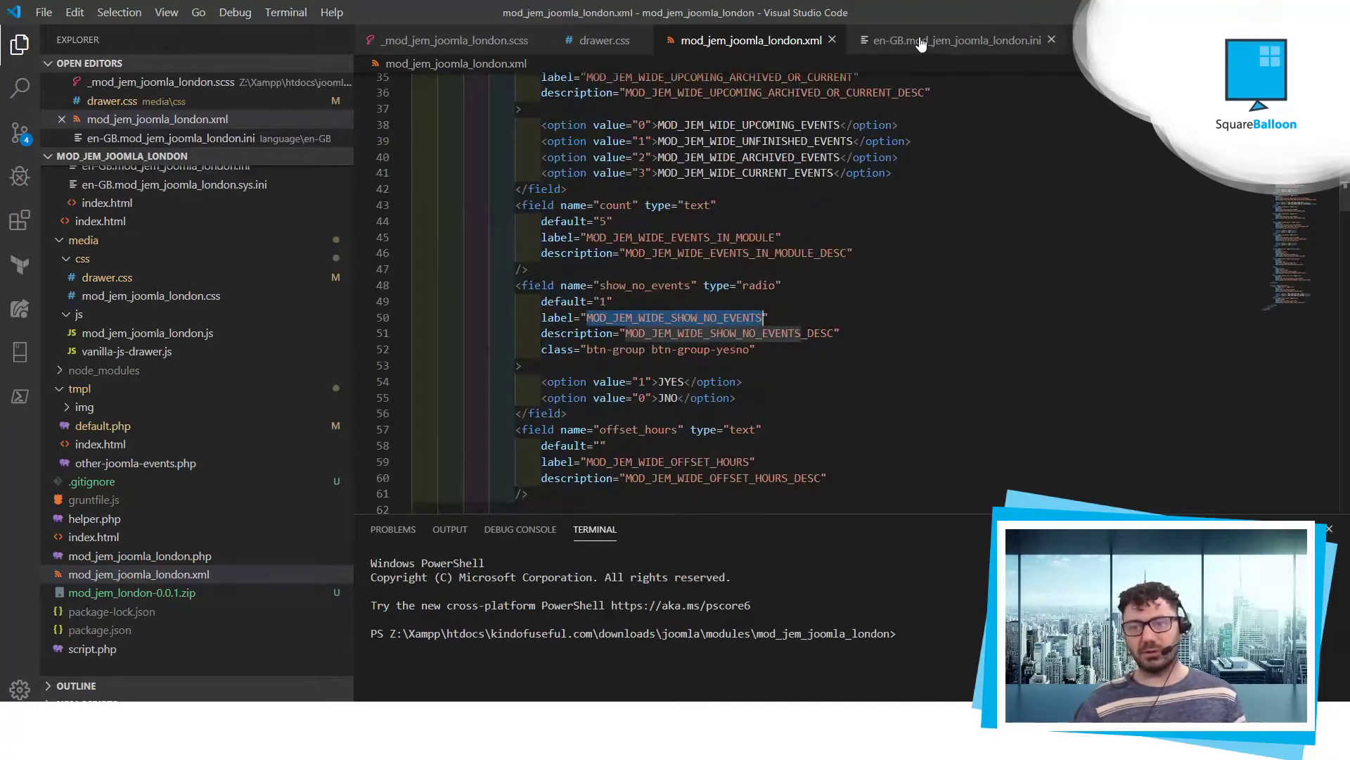
Compare the constants in en-GB.mod_jem_joomla_london.ini with the XML file, and find MOD_JEM_WIDE_SHOW_NO_EVENTS in the language file
click(918, 41)
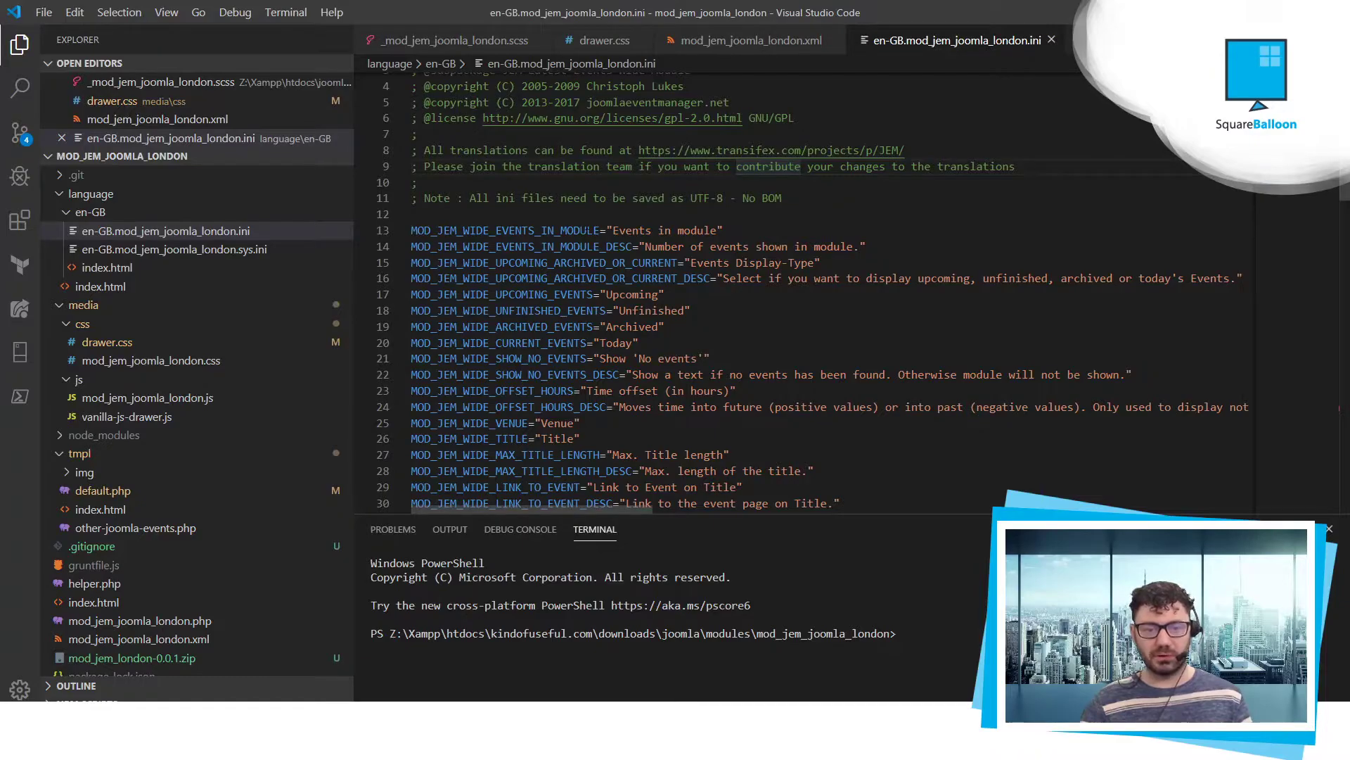
drag(600, 230, 412, 230)
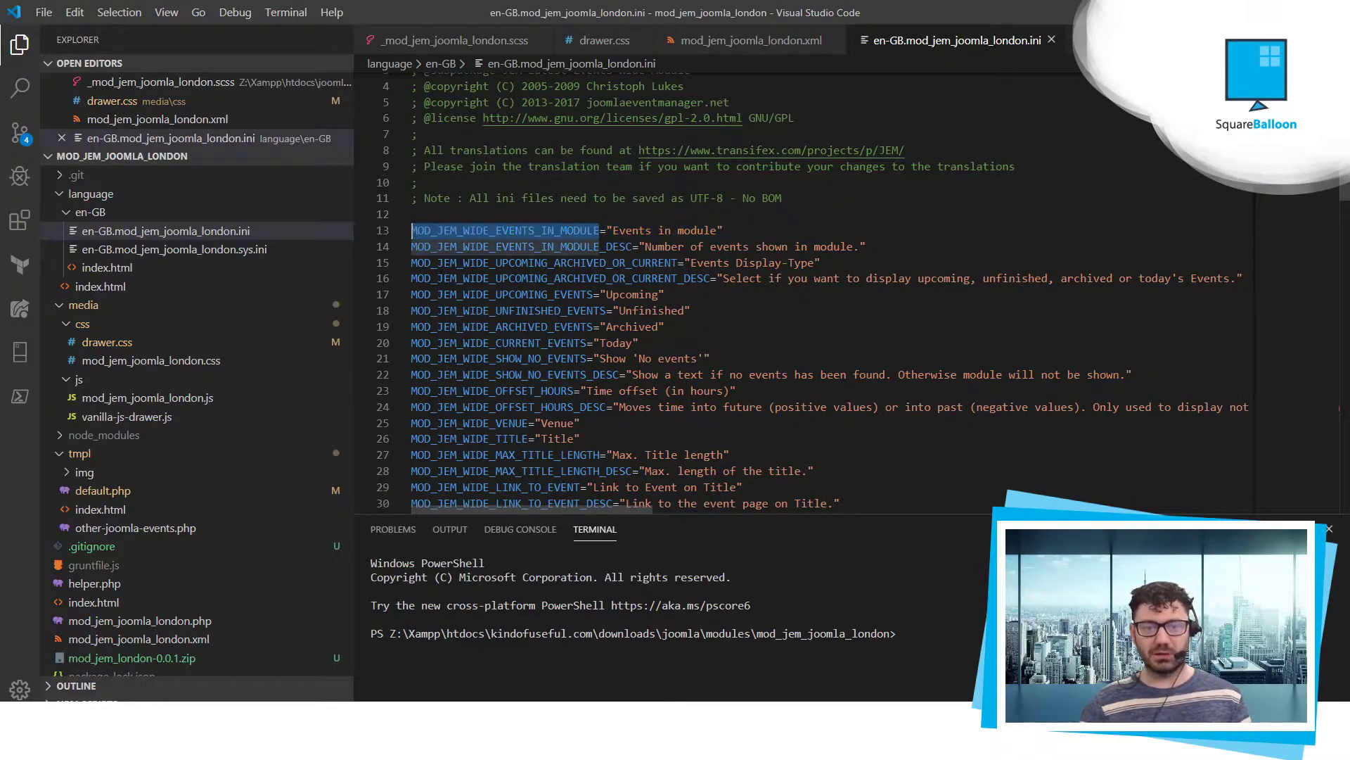
click(751, 42)
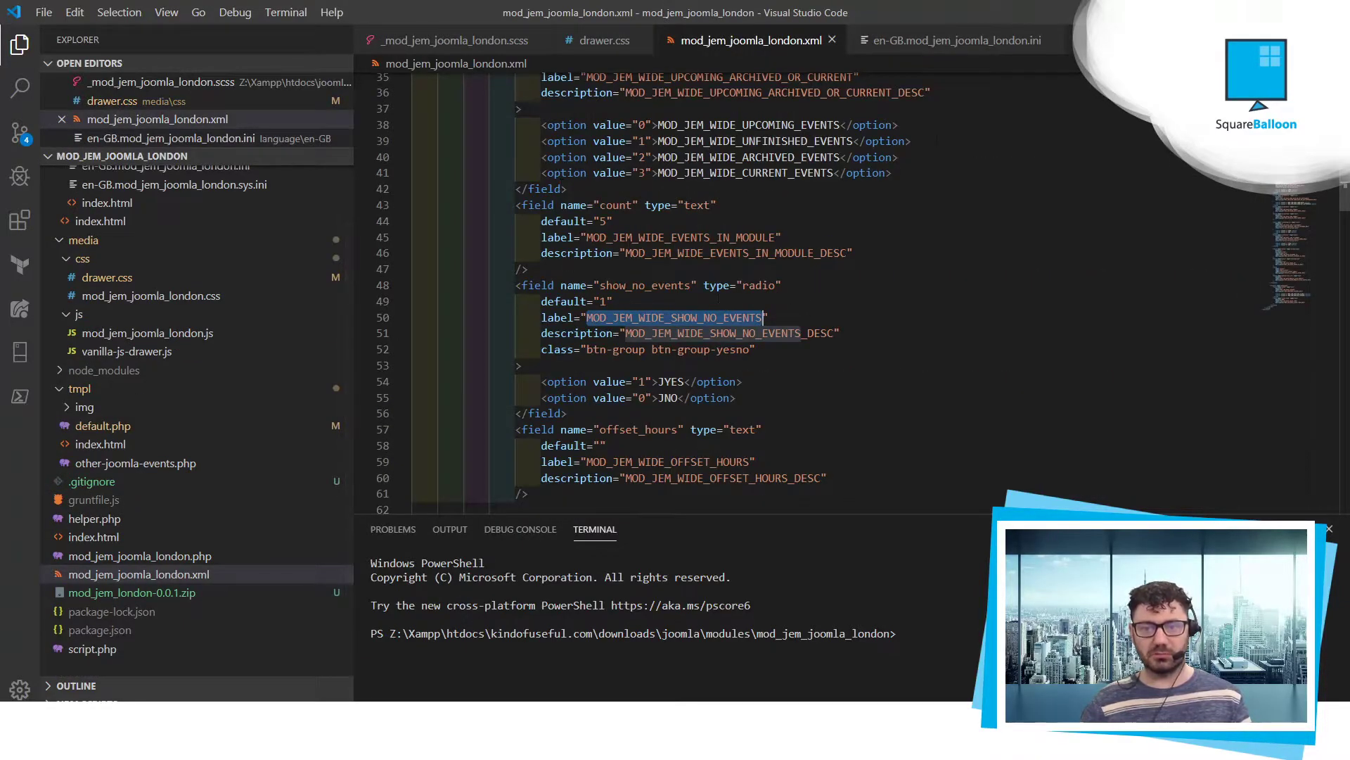
click(914, 43)
key(ctrl+f)
key(ctrl+v)
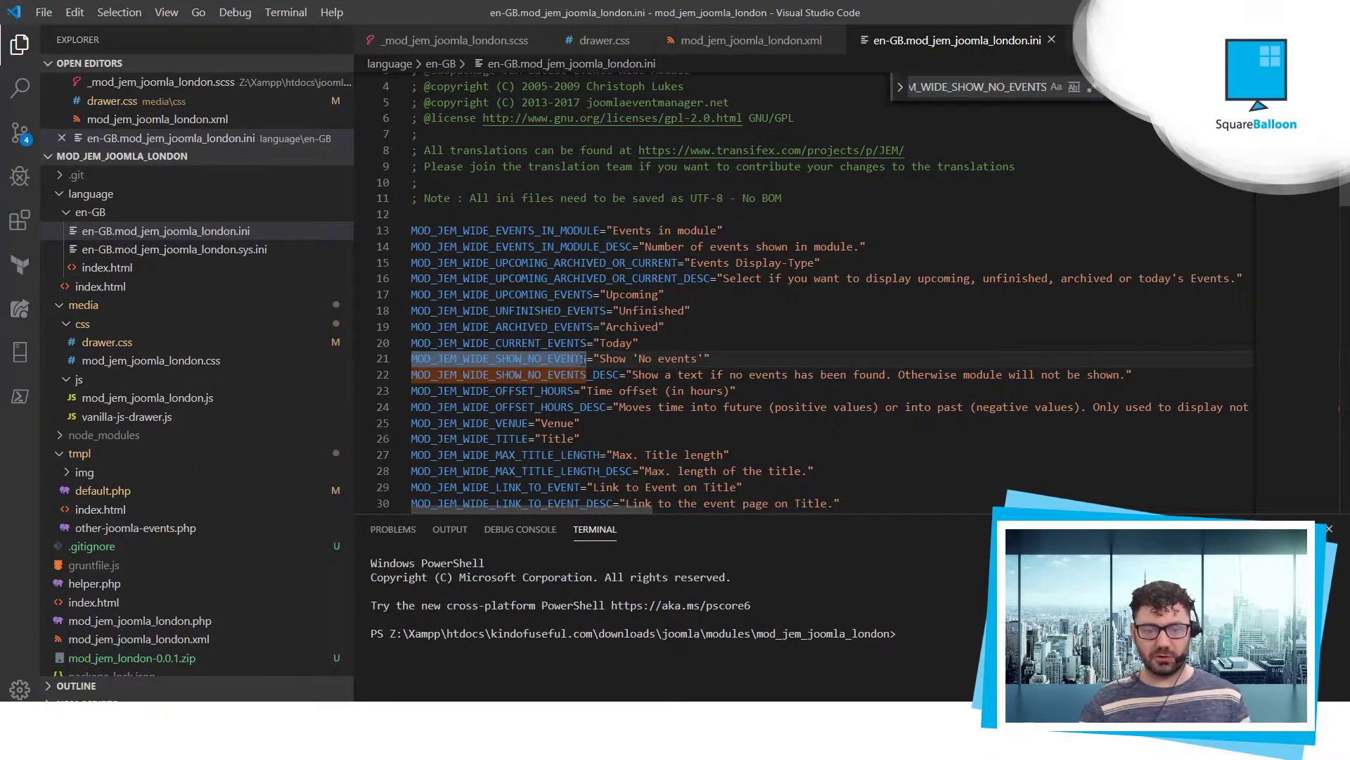
Examine the constant MOD_JEM_WIDE_SHOW_NO_EVENTS and the text value assigned to it in the module's language file
drag(542, 358, 397, 355)
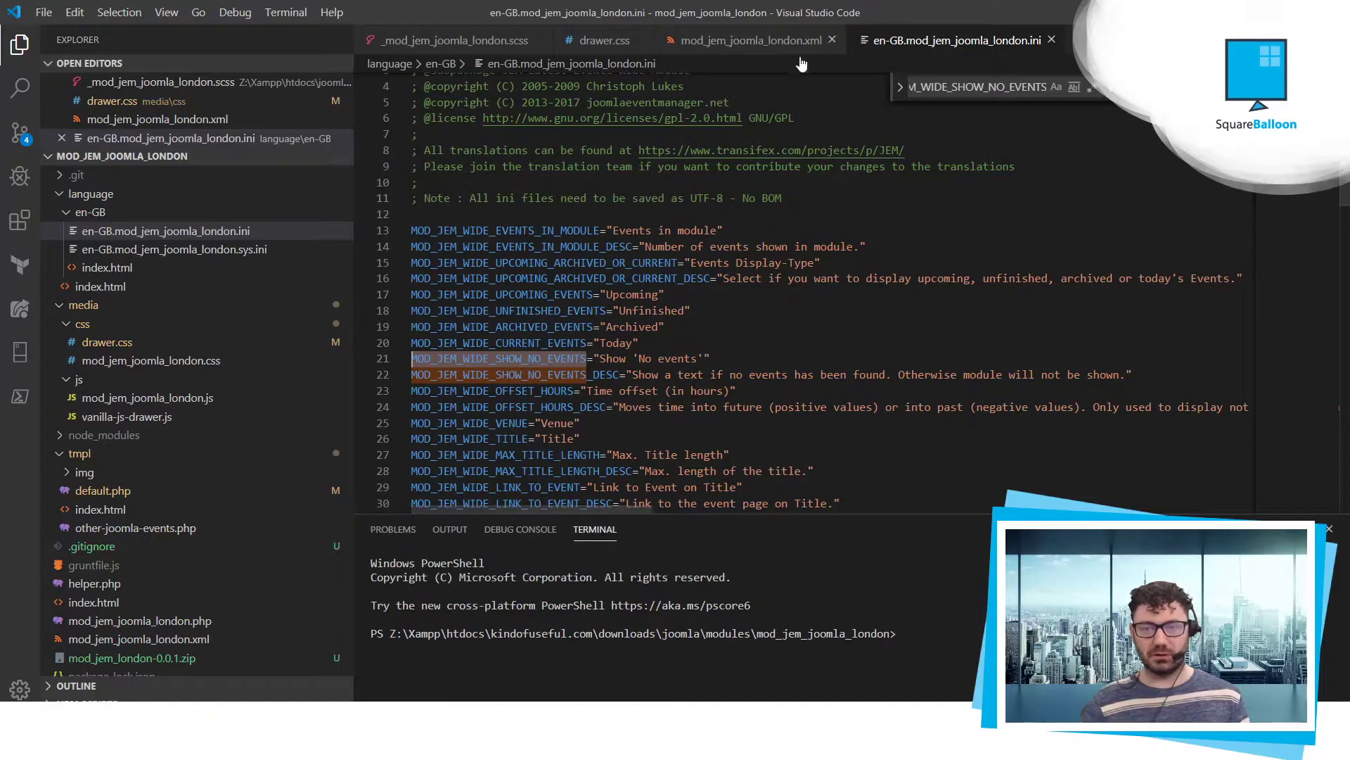
click(776, 43)
click(921, 43)
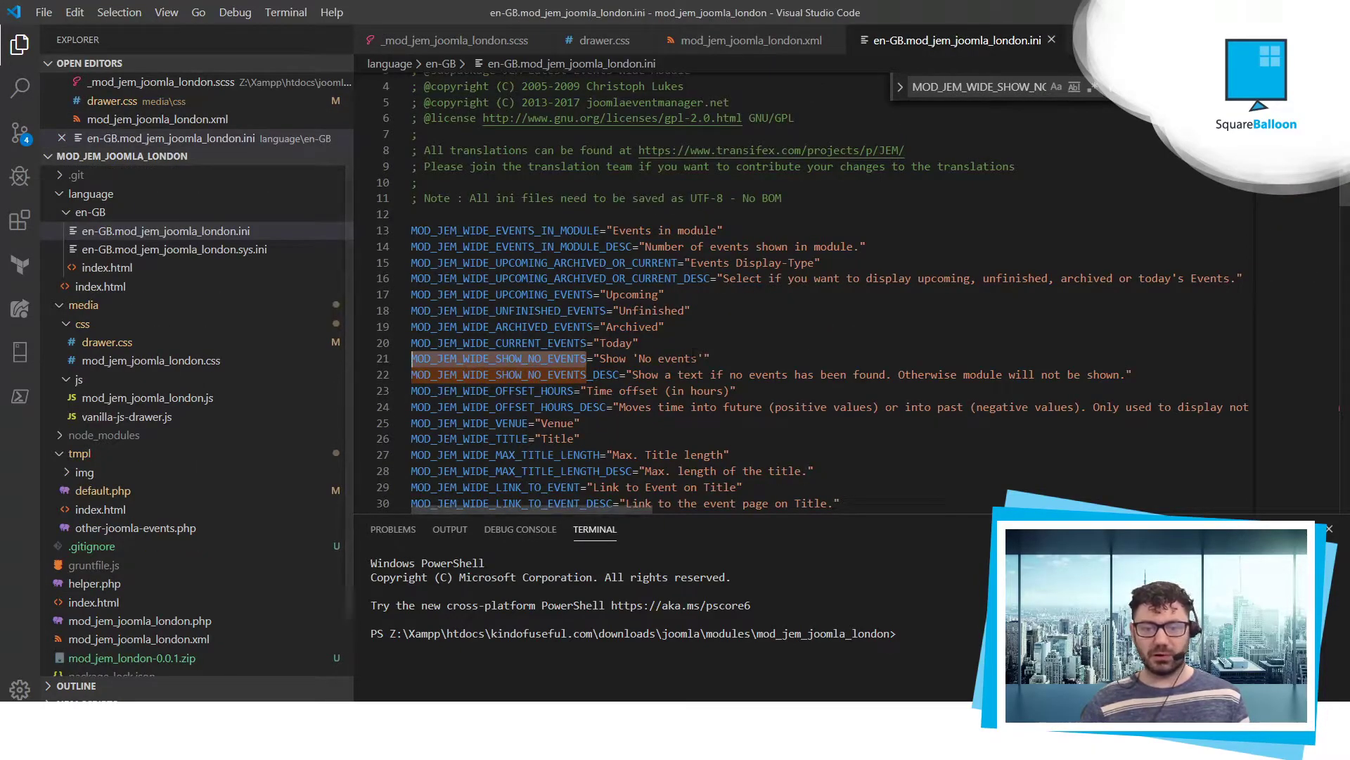
drag(702, 358, 600, 359)
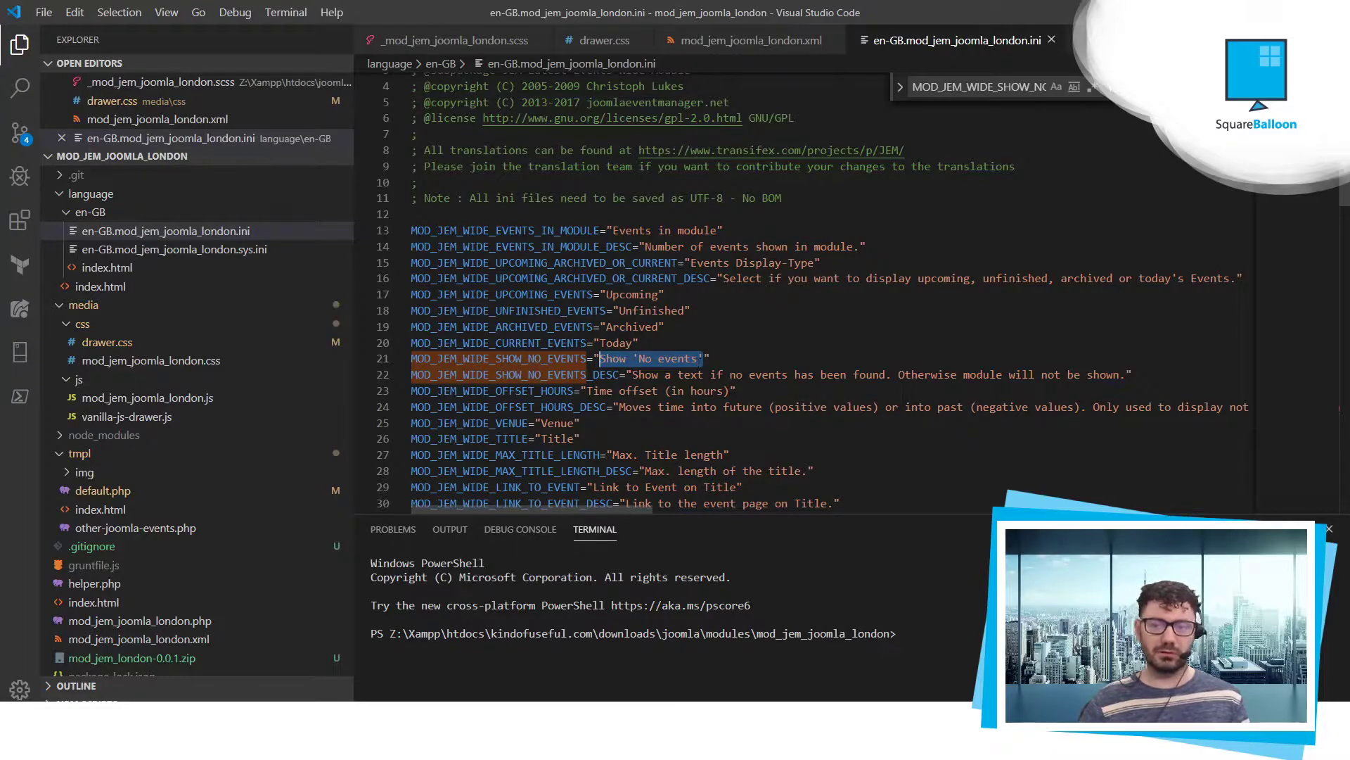
drag(588, 359, 382, 365)
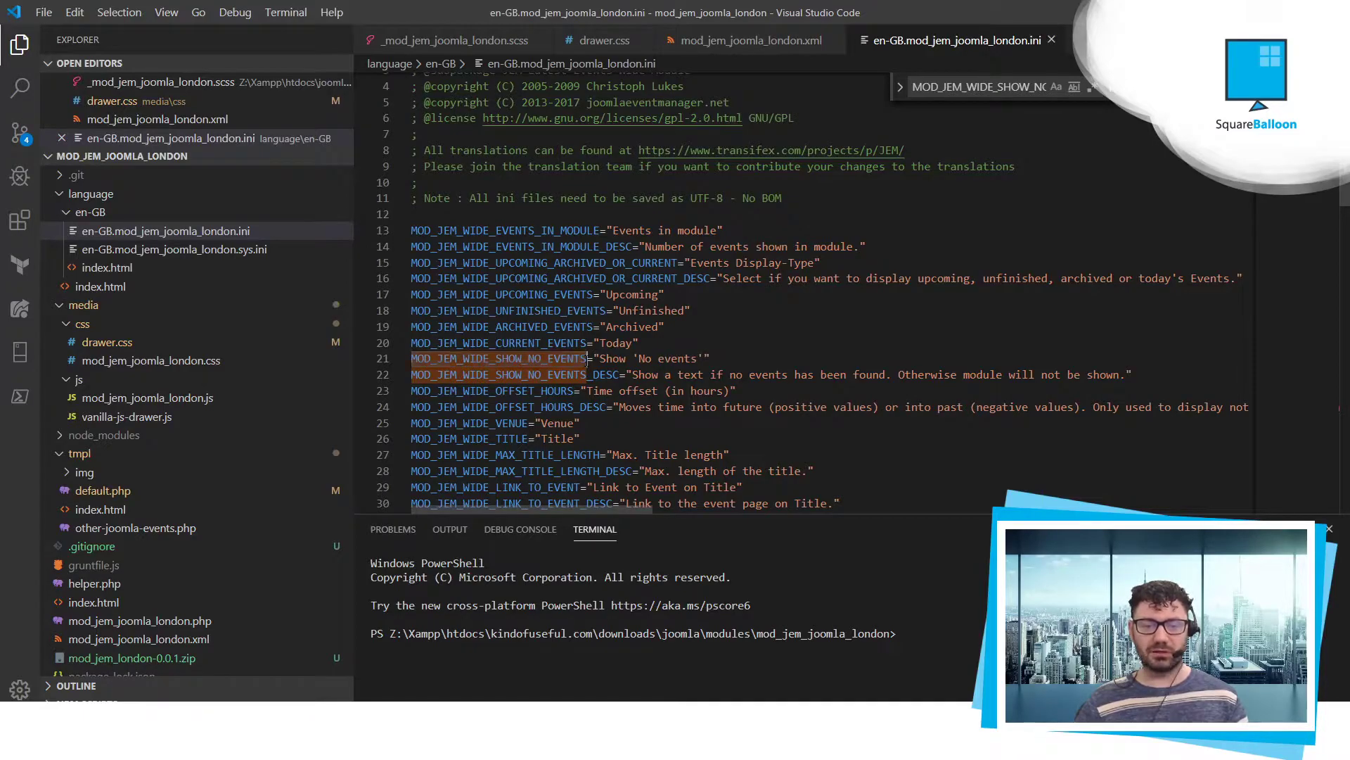
double_click(602, 359)
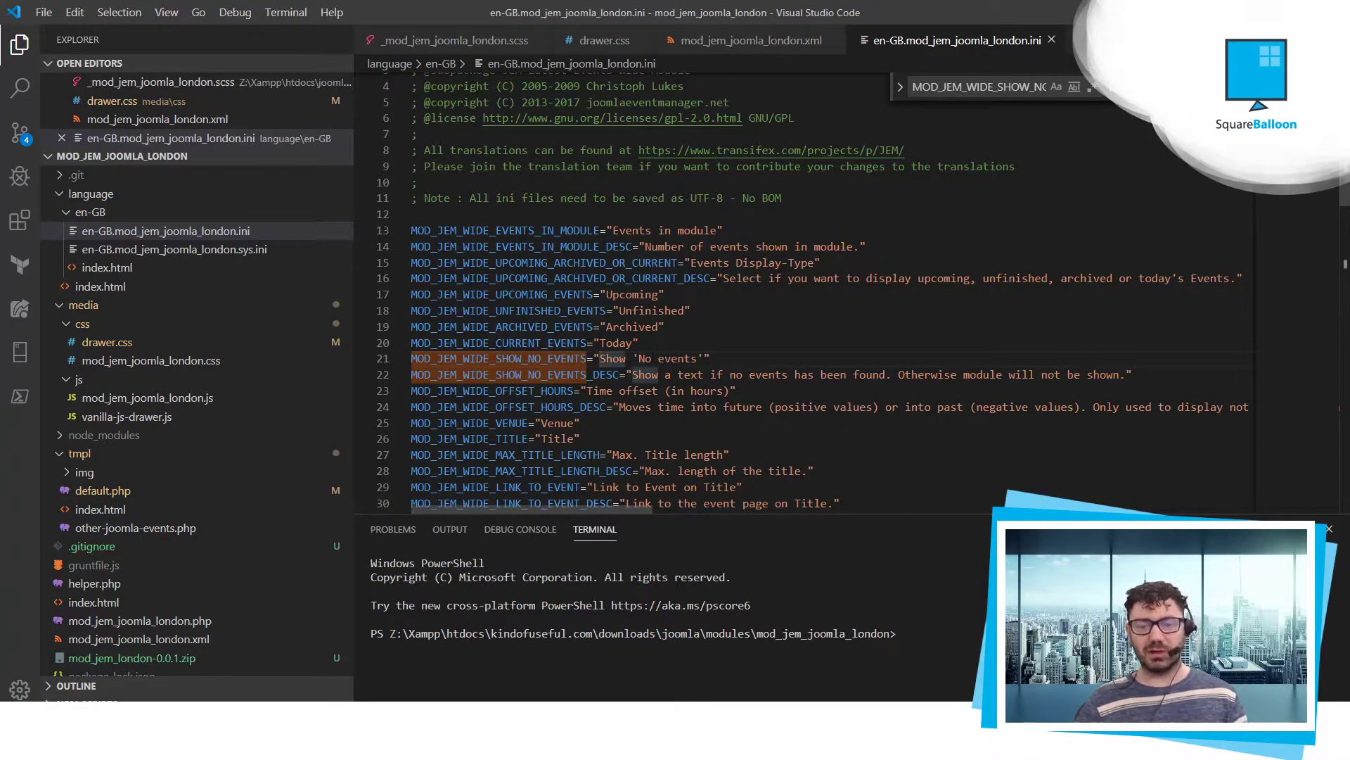
drag(600, 358, 698, 358)
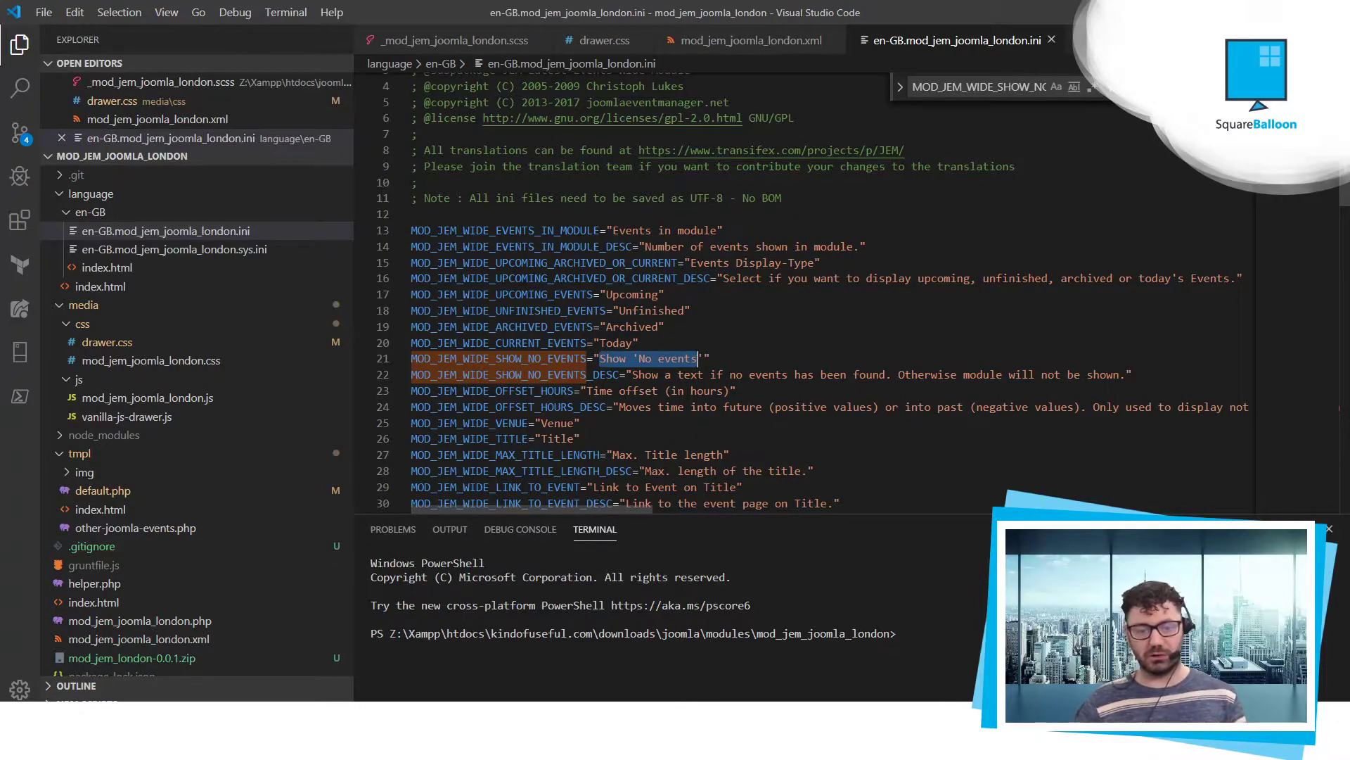
Switch to the Joomla administrator in the browser, and save and close Global Configuration
key(alt+Tab)
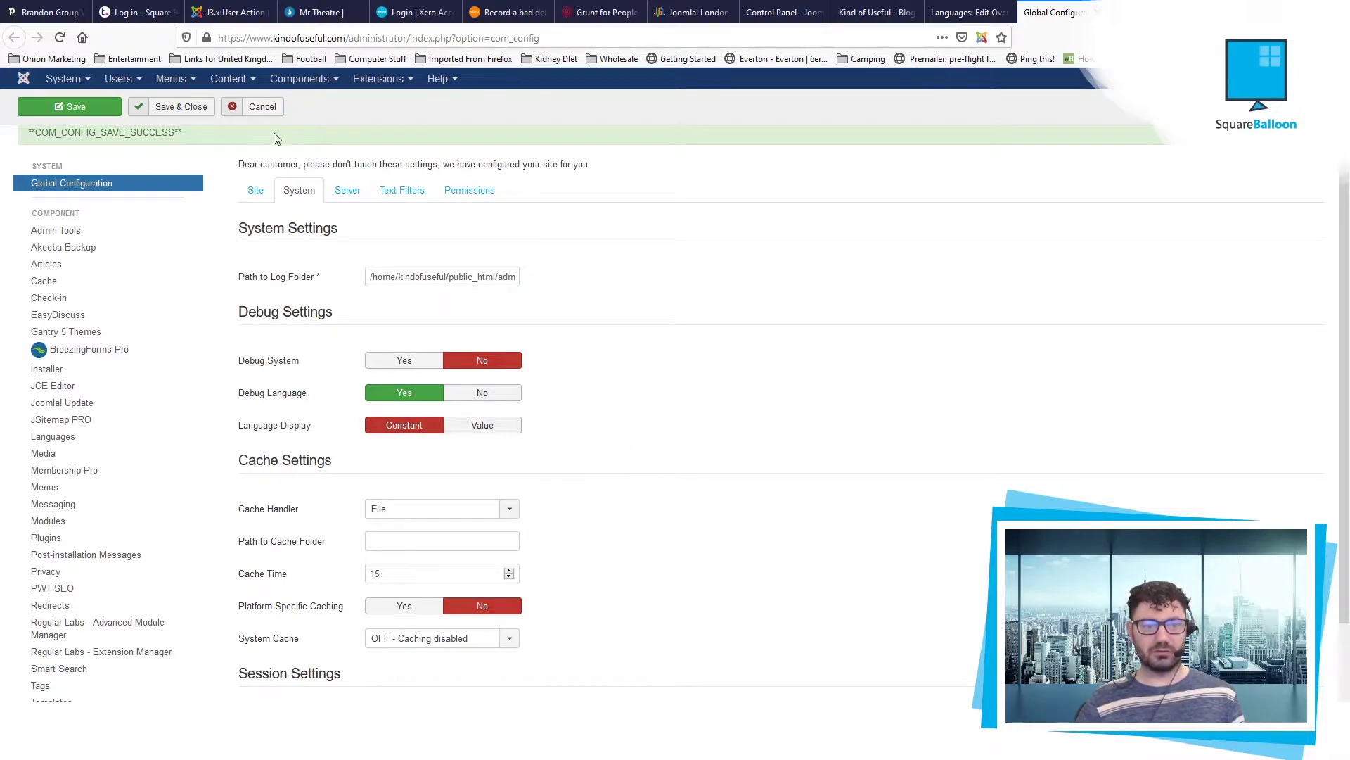
click(190, 106)
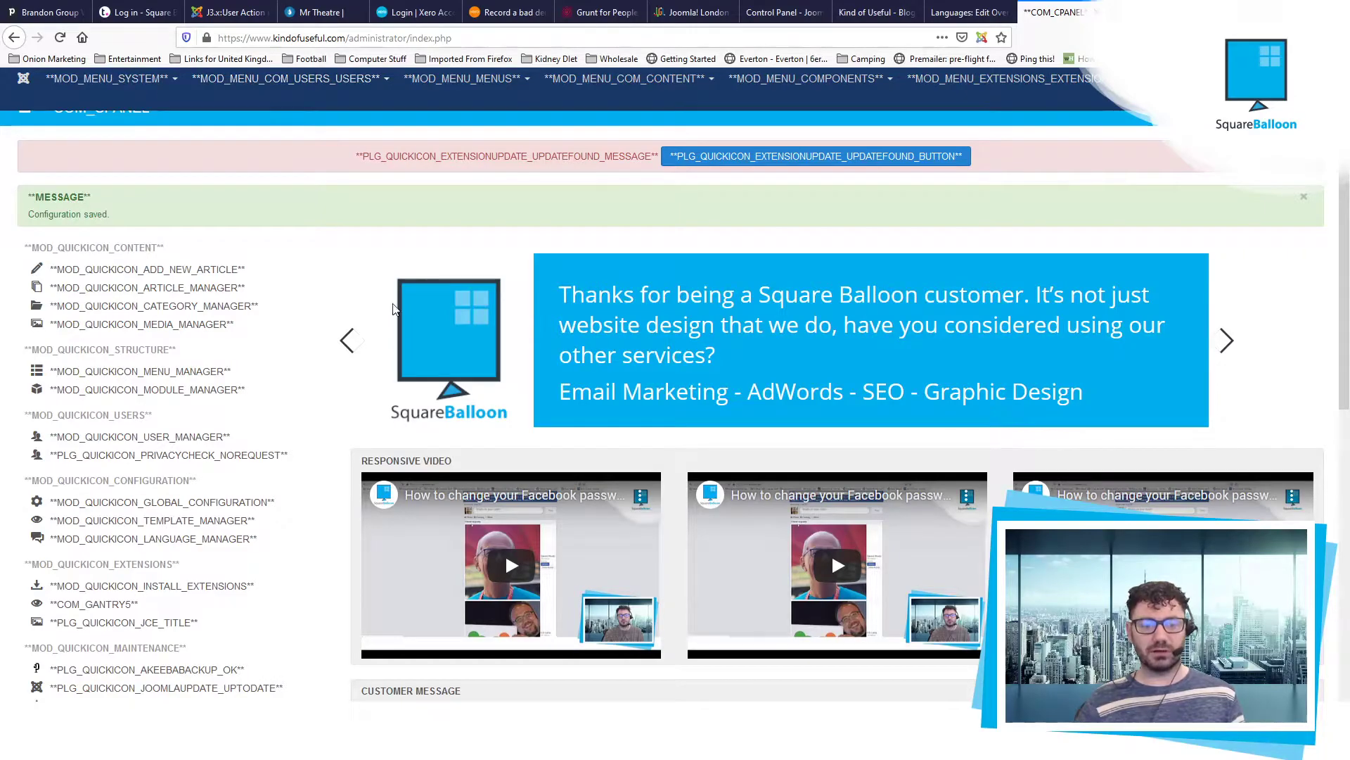
key(alt+Tab)
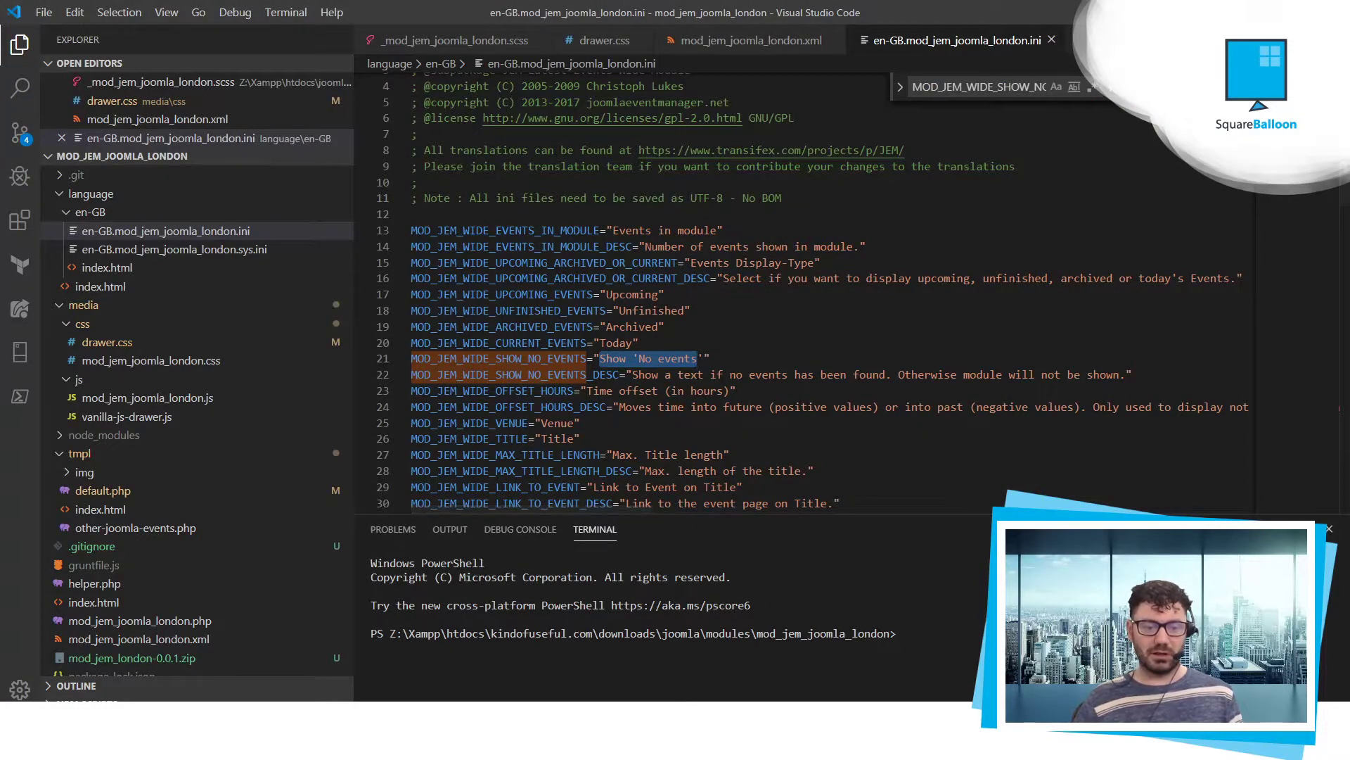
key(alt+Tab)
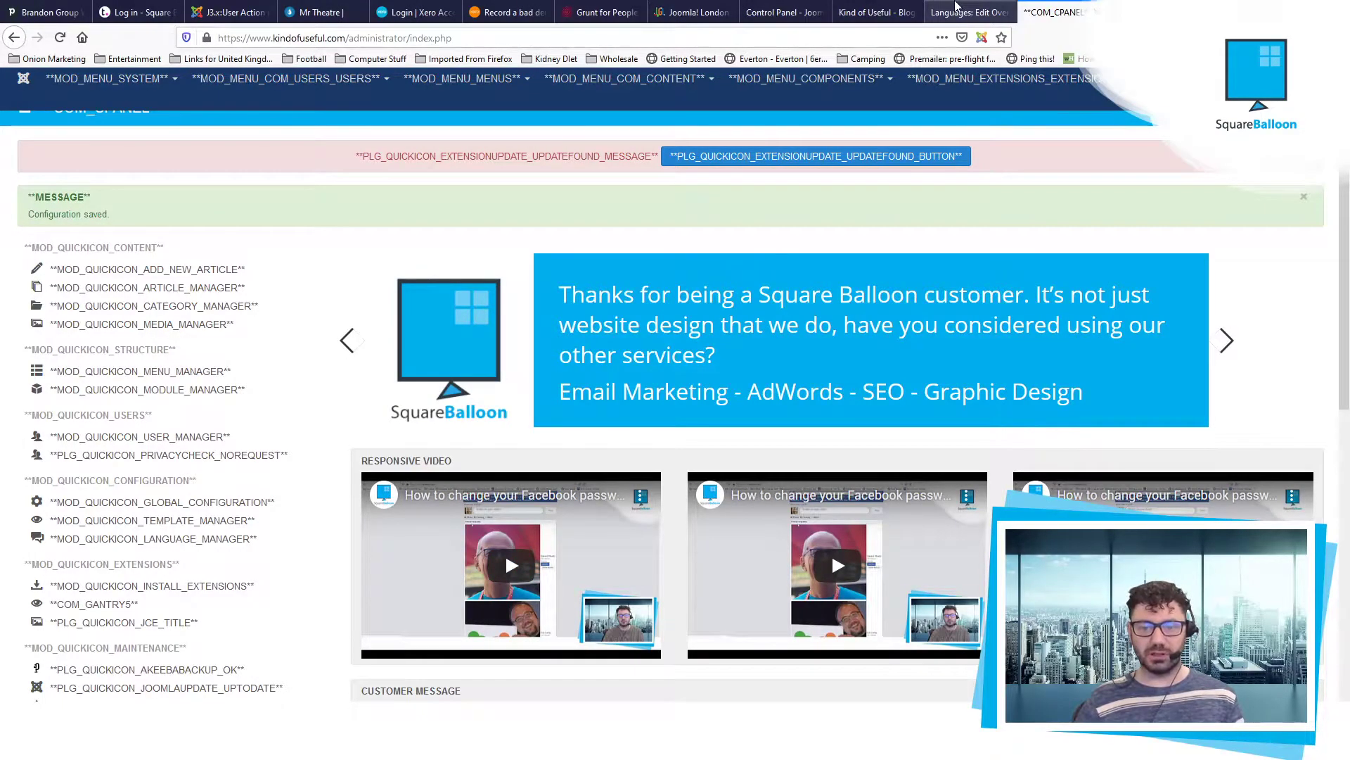
Go to the new language override form and clear its search text
click(1006, 8)
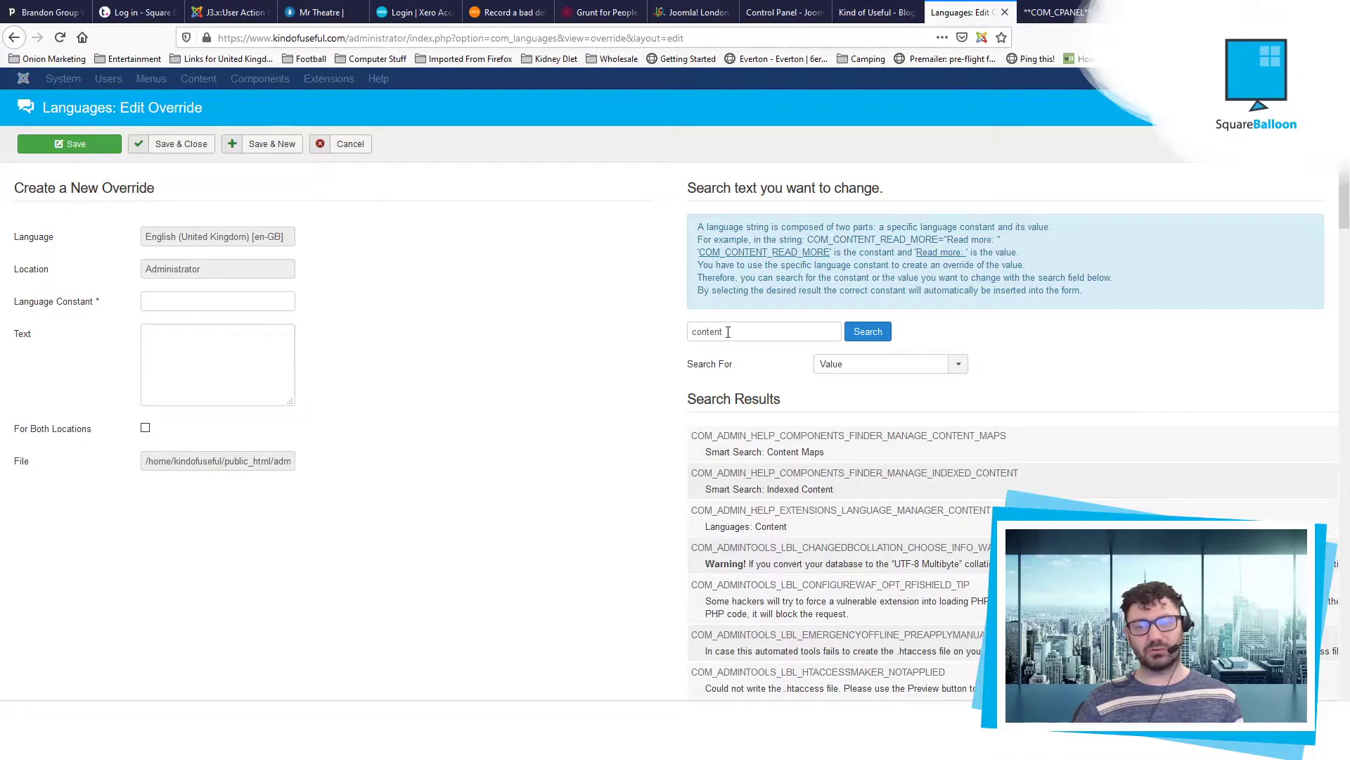
click(1048, 9)
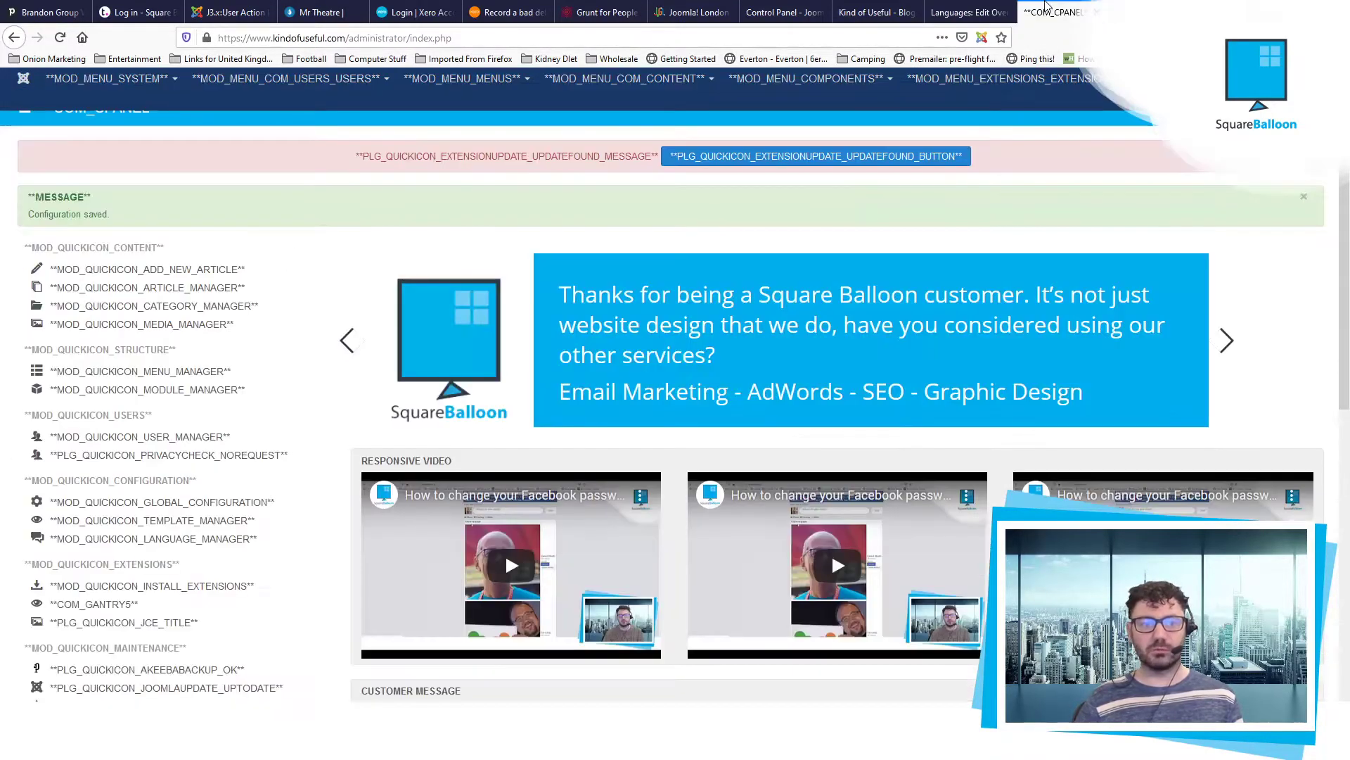
right_click(632, 85)
click(970, 8)
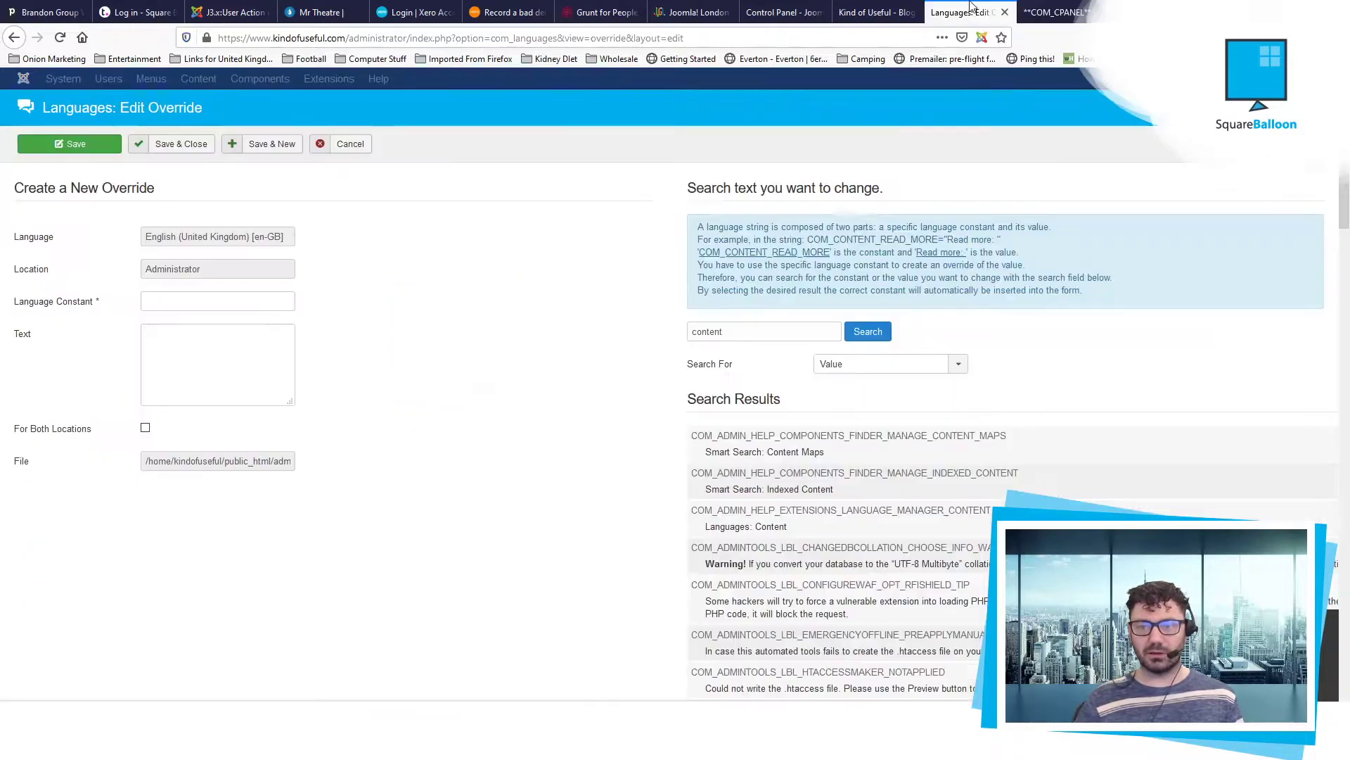
click(729, 331)
click(746, 378)
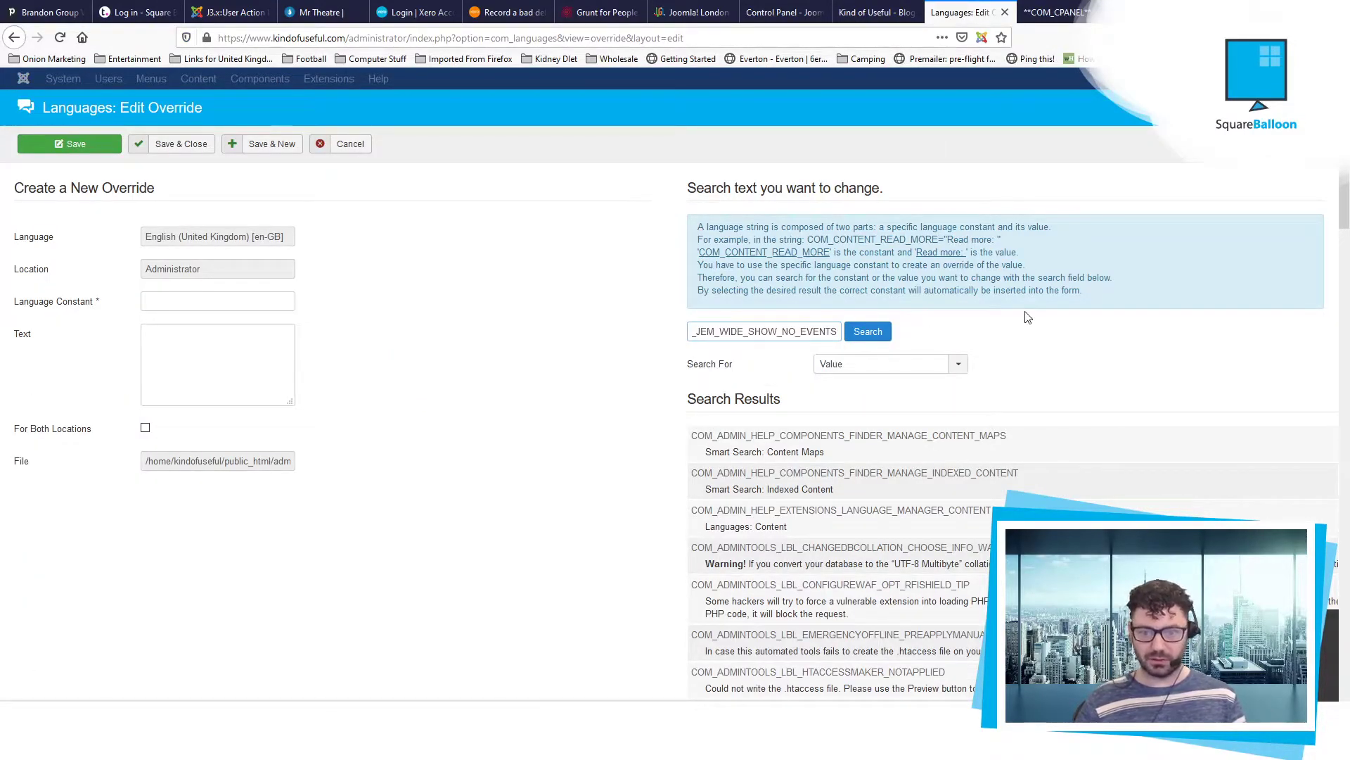
key(ctrl+a)
key(BackSpace)
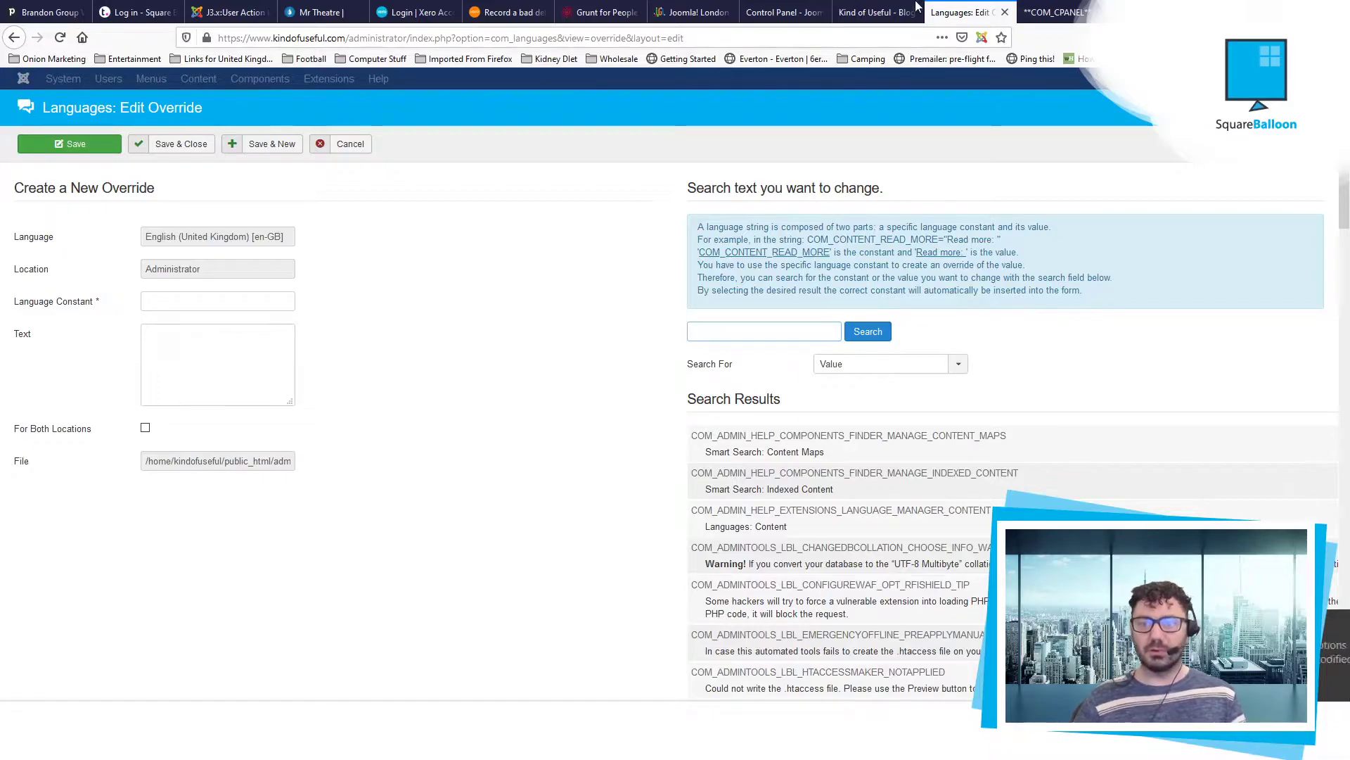
Inspect the content menu label on the control panel page and copy its constant **MOD_MENU_COM_CONTENT** from the HTML
click(1041, 8)
right_click(574, 79)
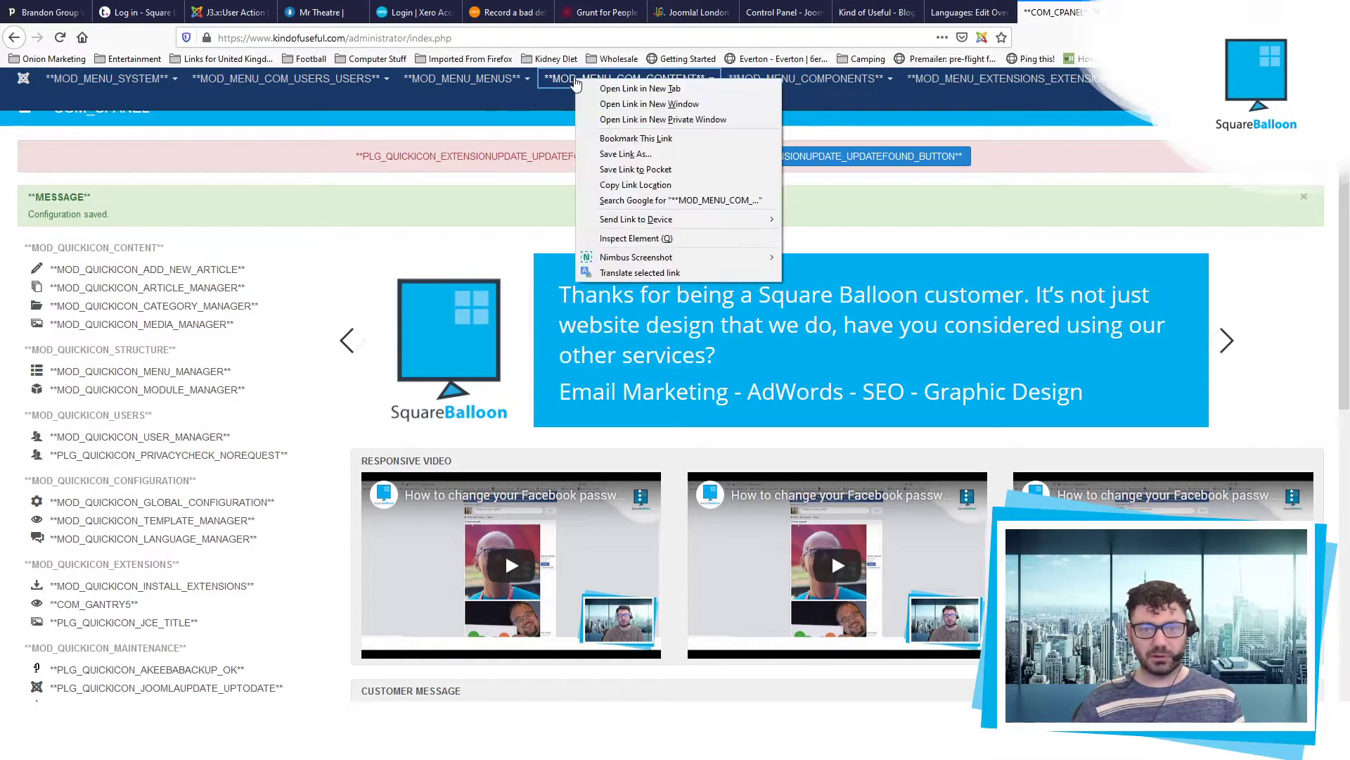
click(654, 243)
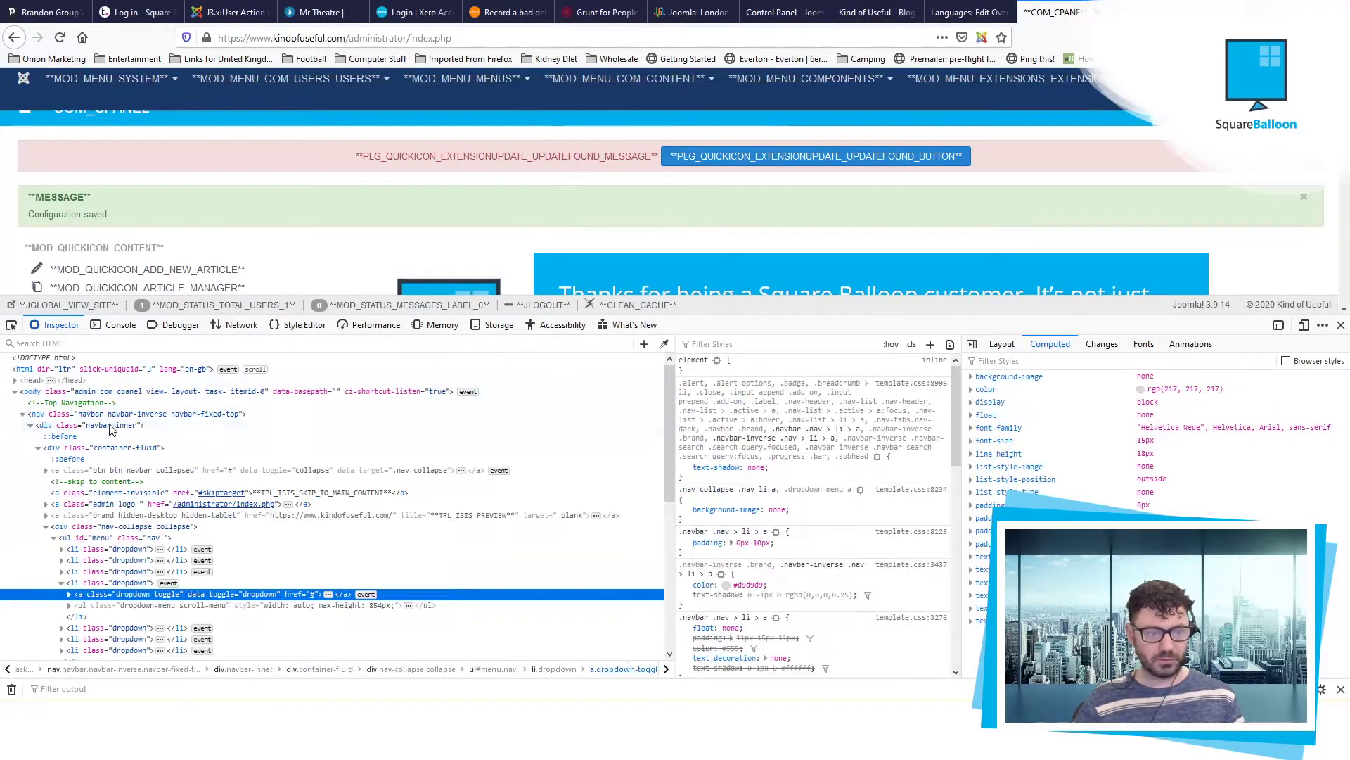
click(69, 594)
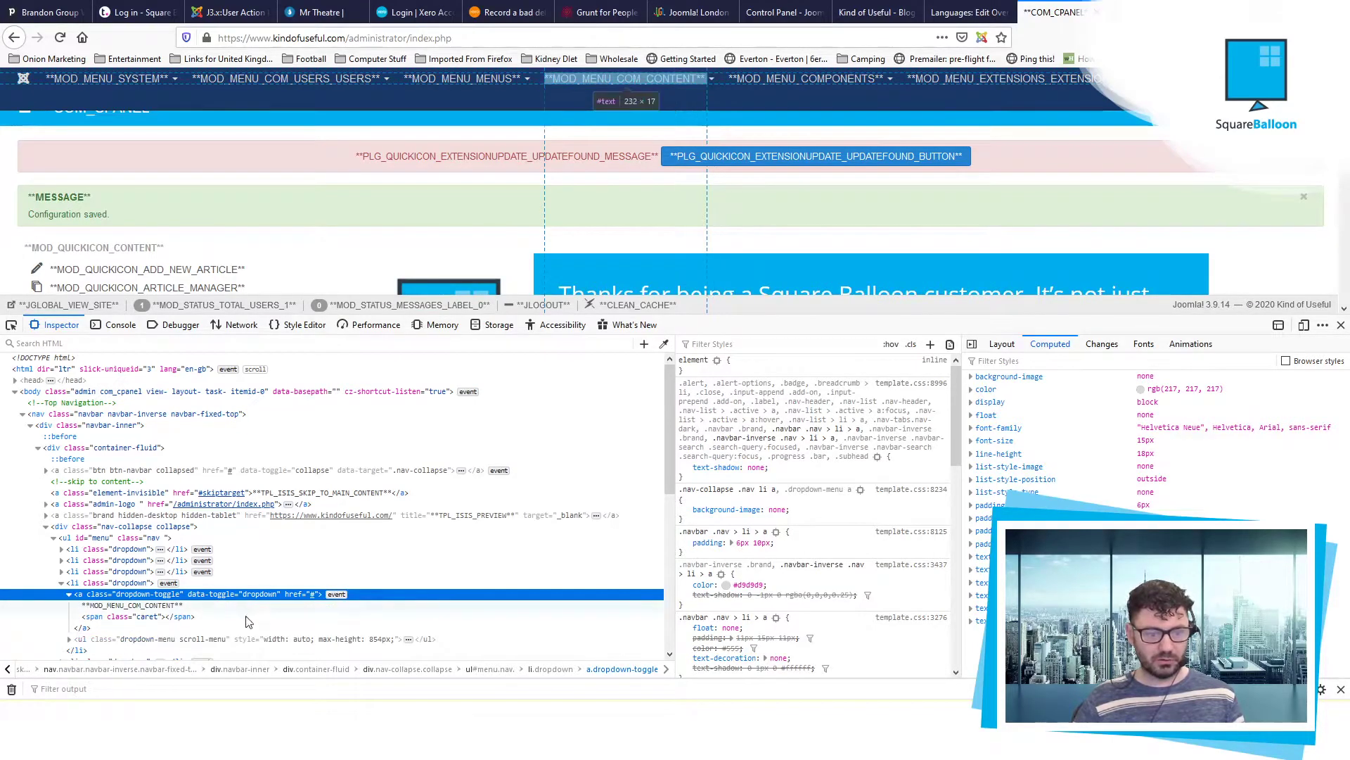
double_click(145, 606)
key(ctrl+c)
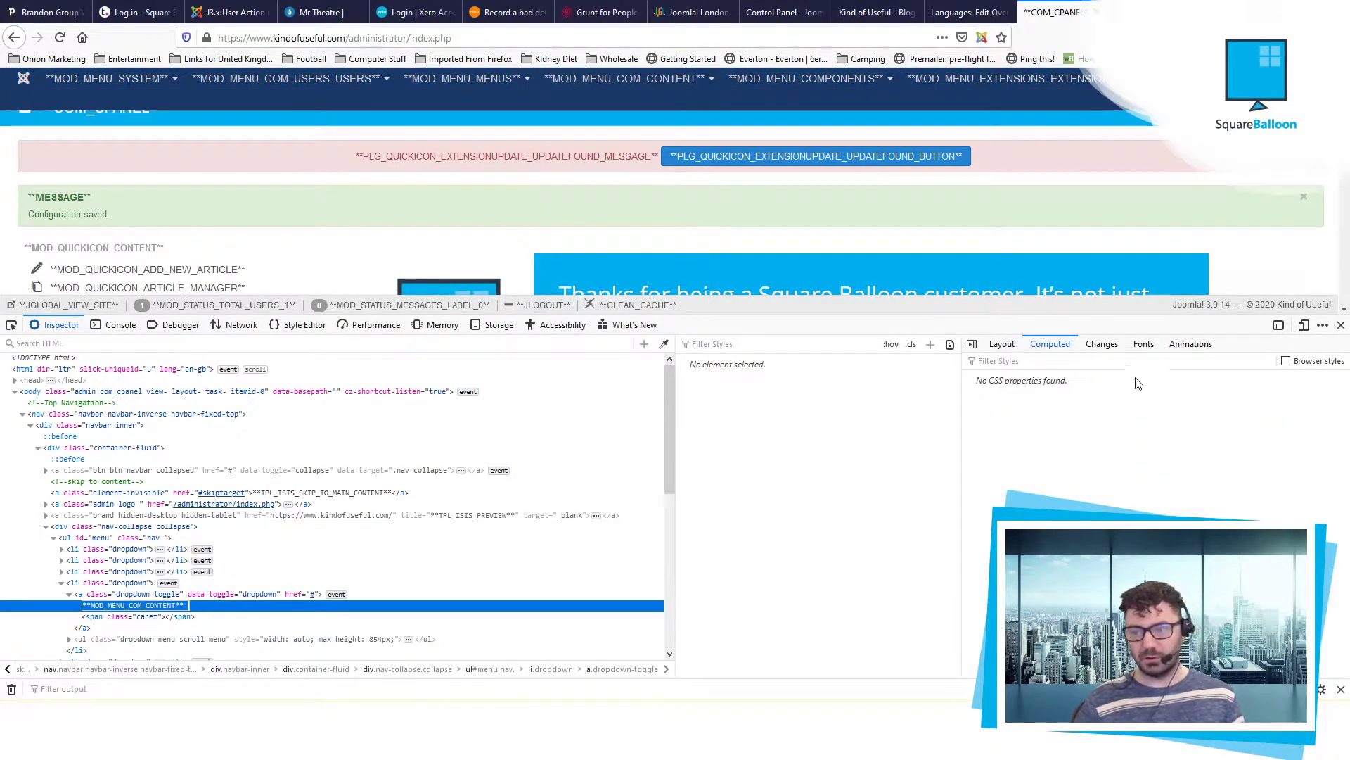
click(1341, 325)
Search the override texts for MOD_MENU_COM_CONTENT without the asterisks, with Search For set to Constant
click(972, 12)
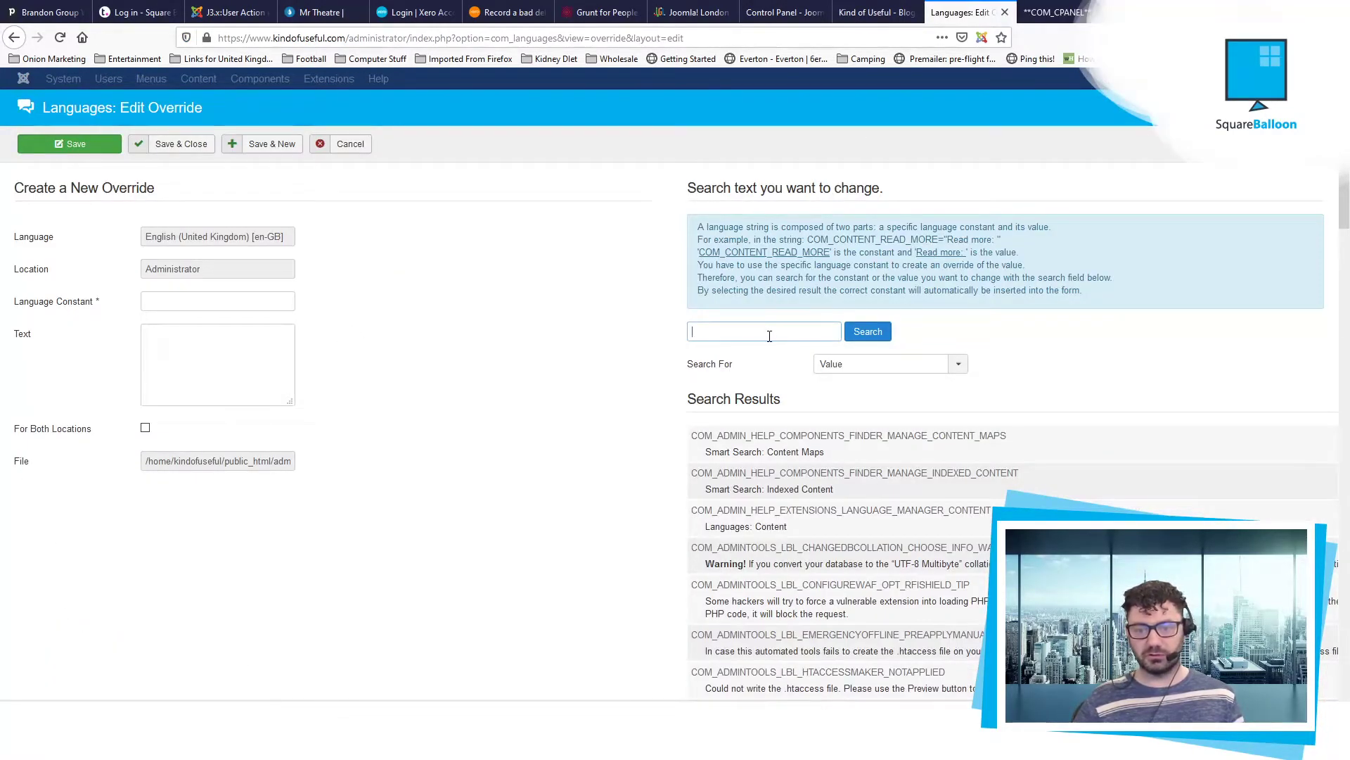
key(ctrl+v)
key(BackSpace)
key(BackSpace)
key(BackSpace)
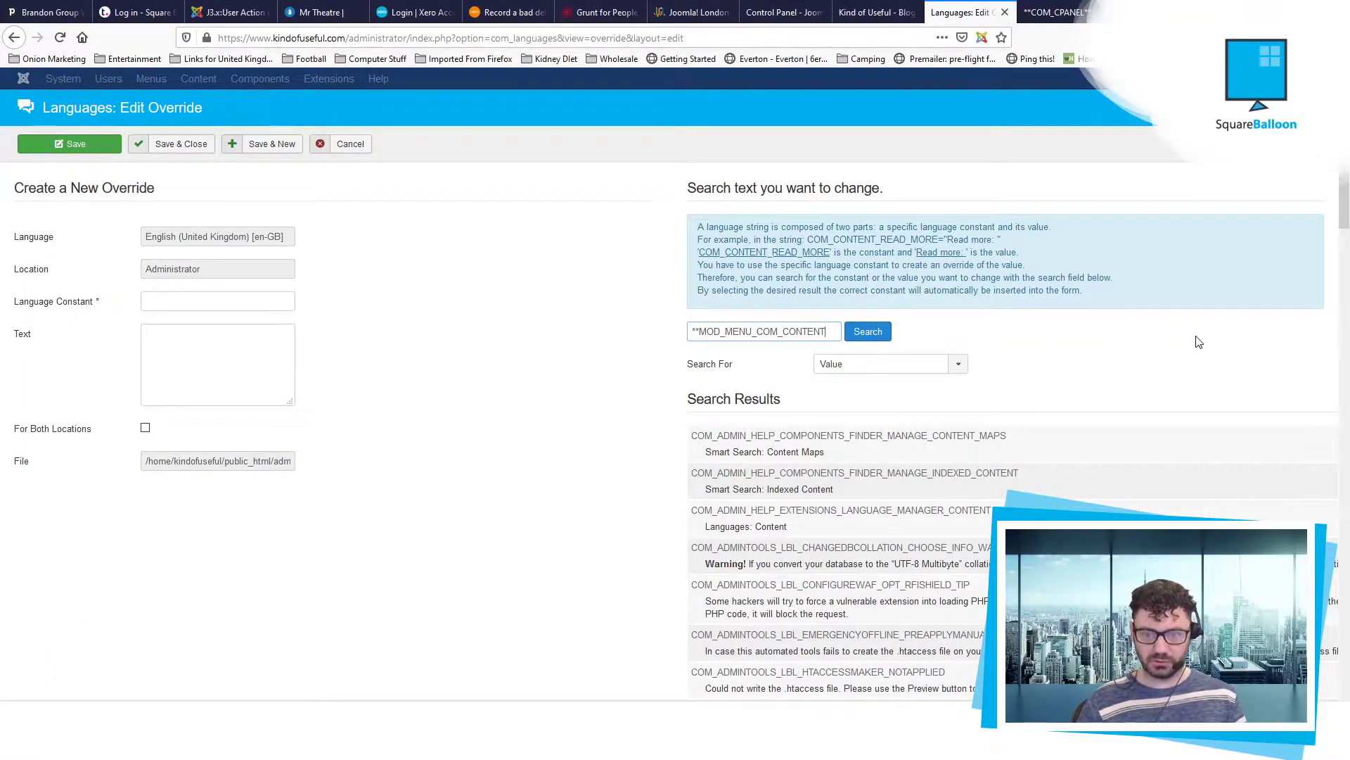
key(Delete)
key(Delete)
key(Return)
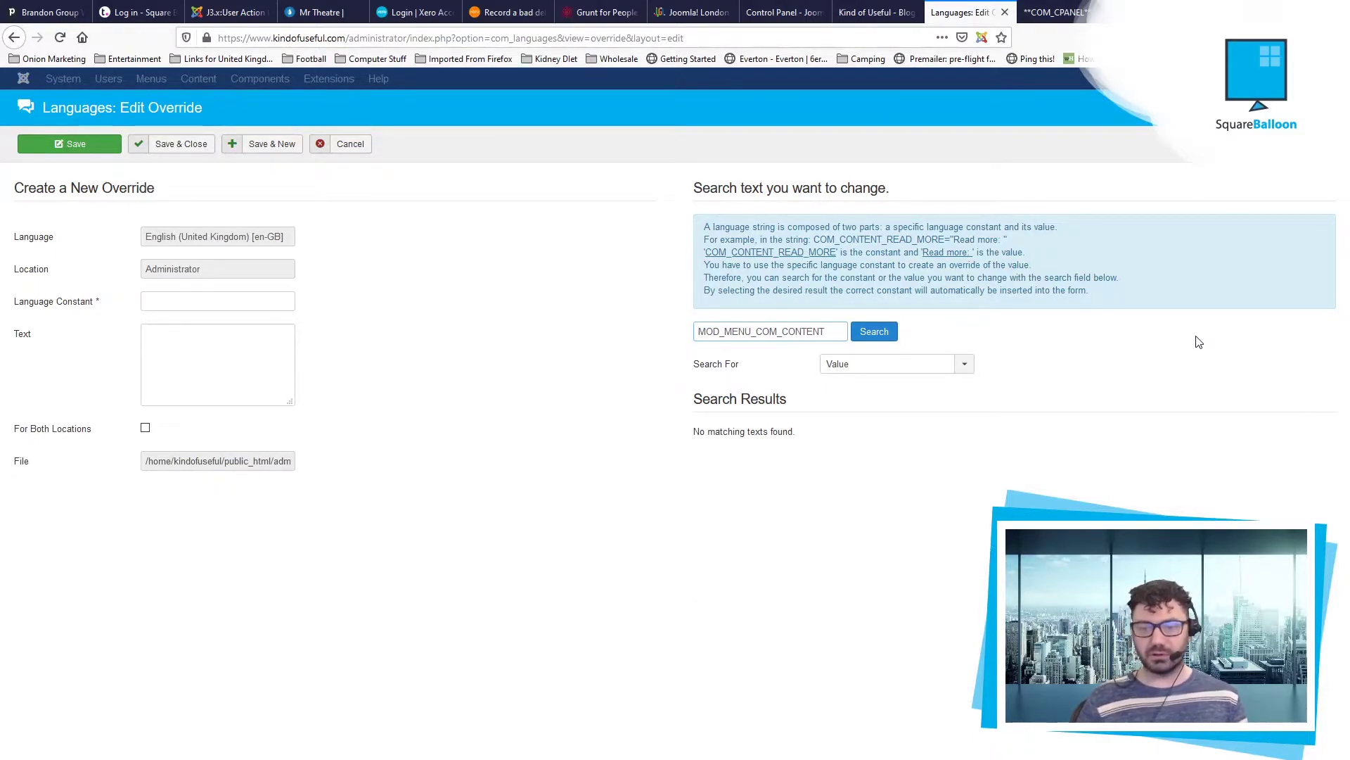
click(885, 385)
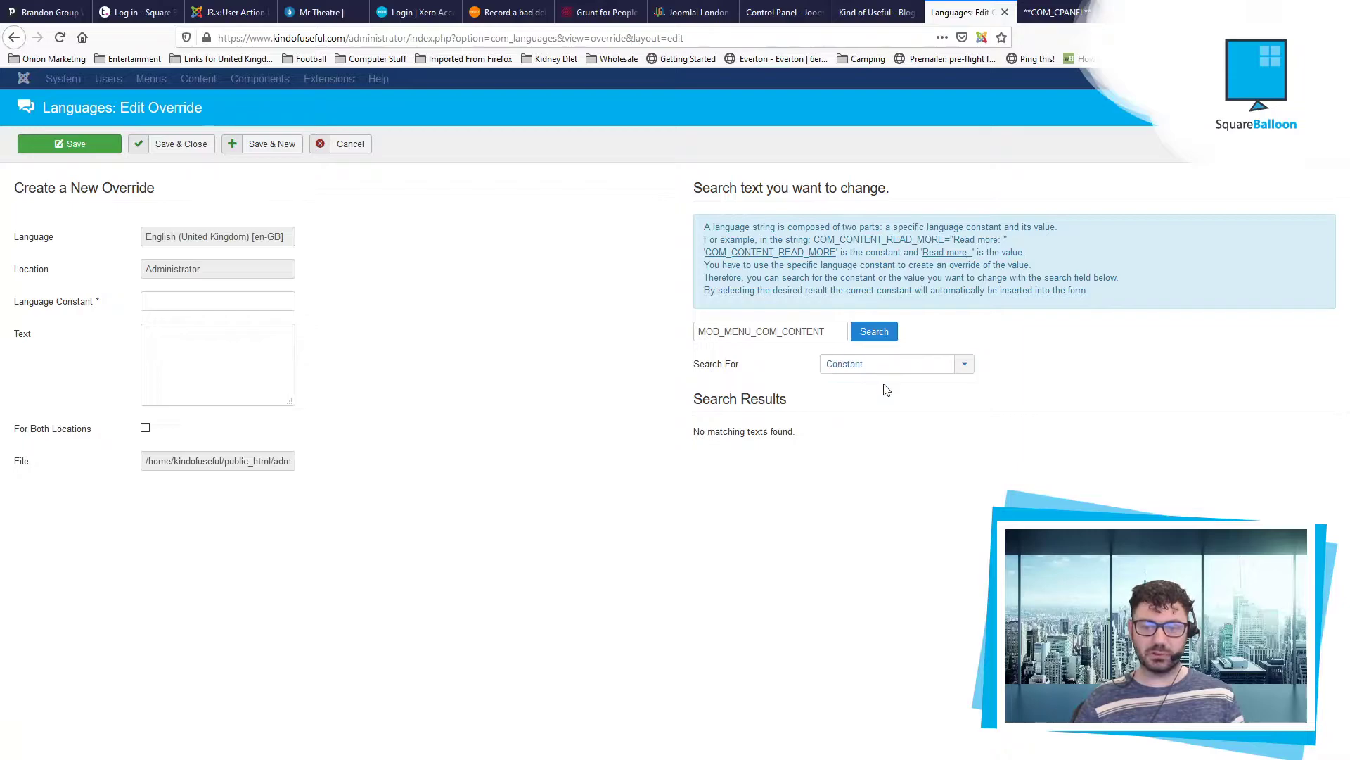
click(877, 332)
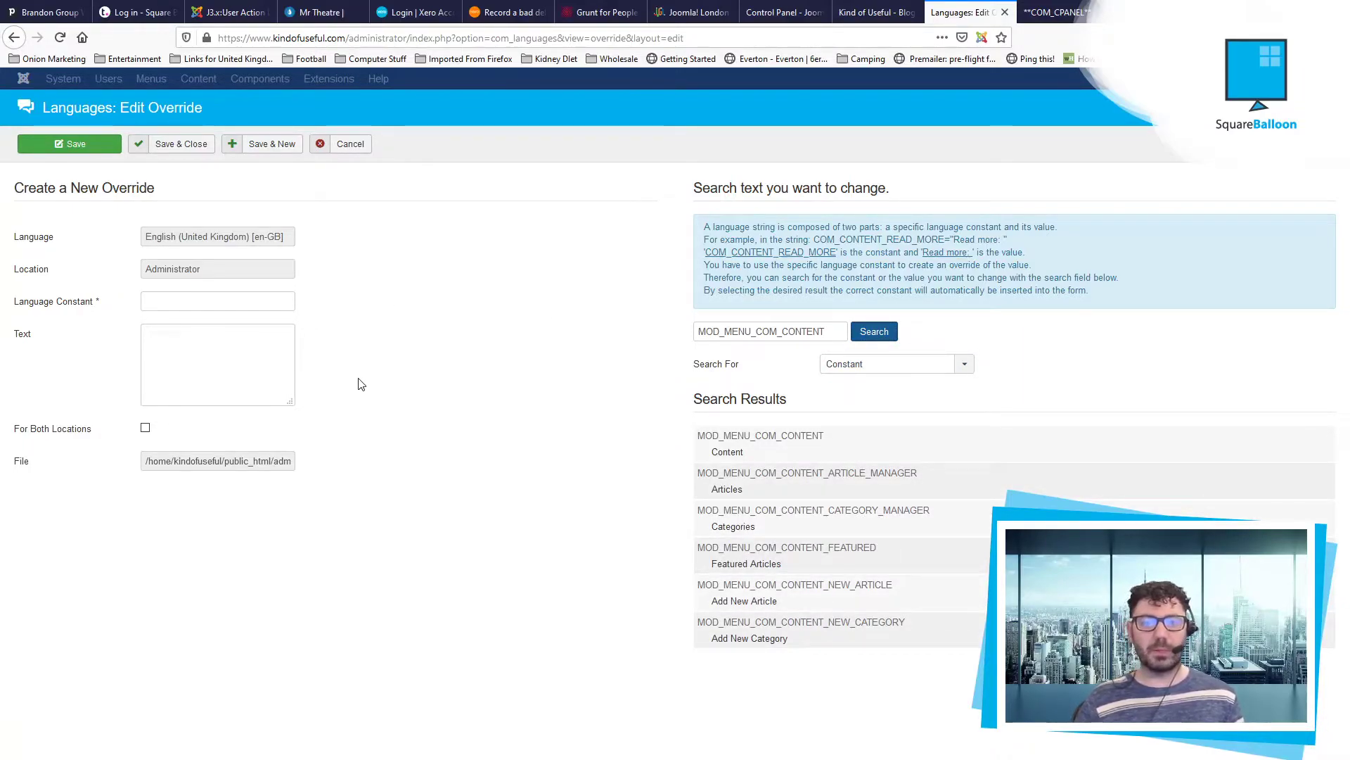
Compare the content menu's constant on the control panel page with the override search results
click(876, 10)
click(1055, 12)
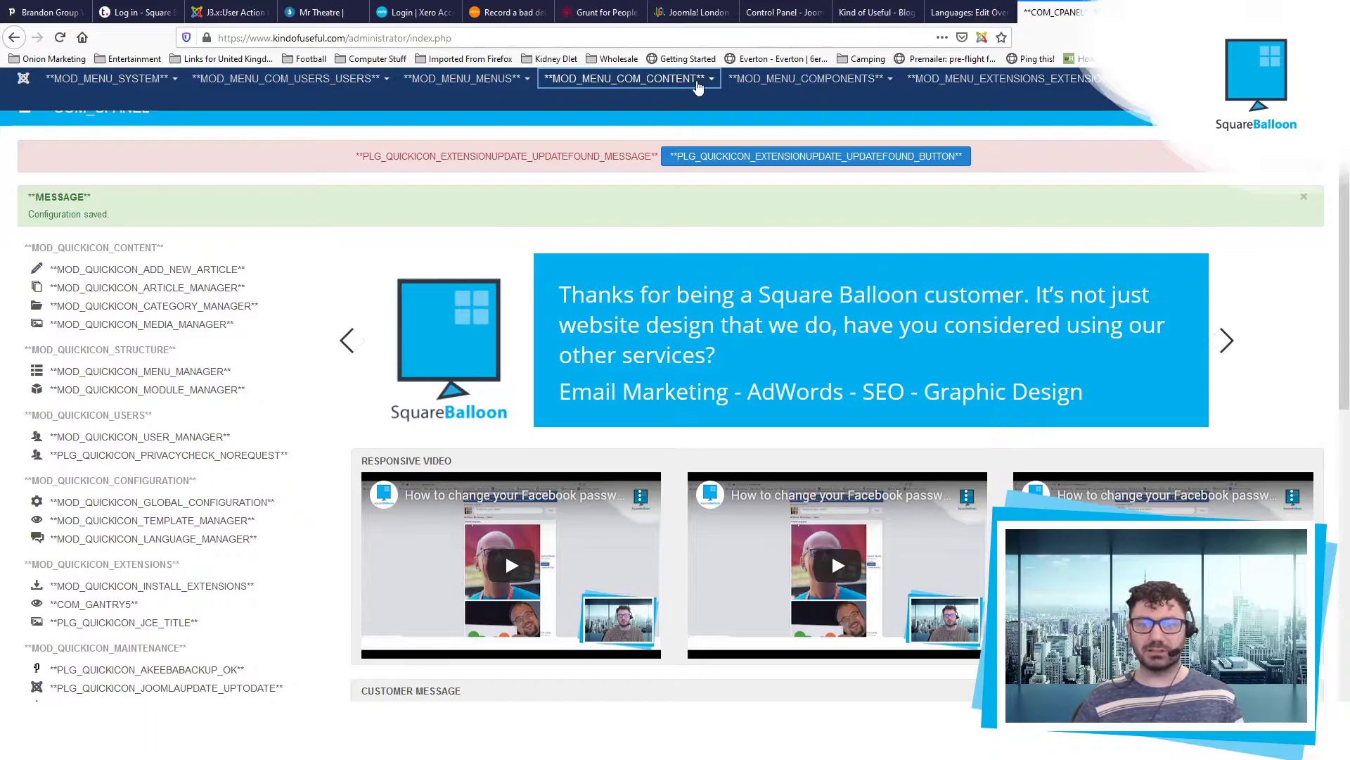
click(963, 12)
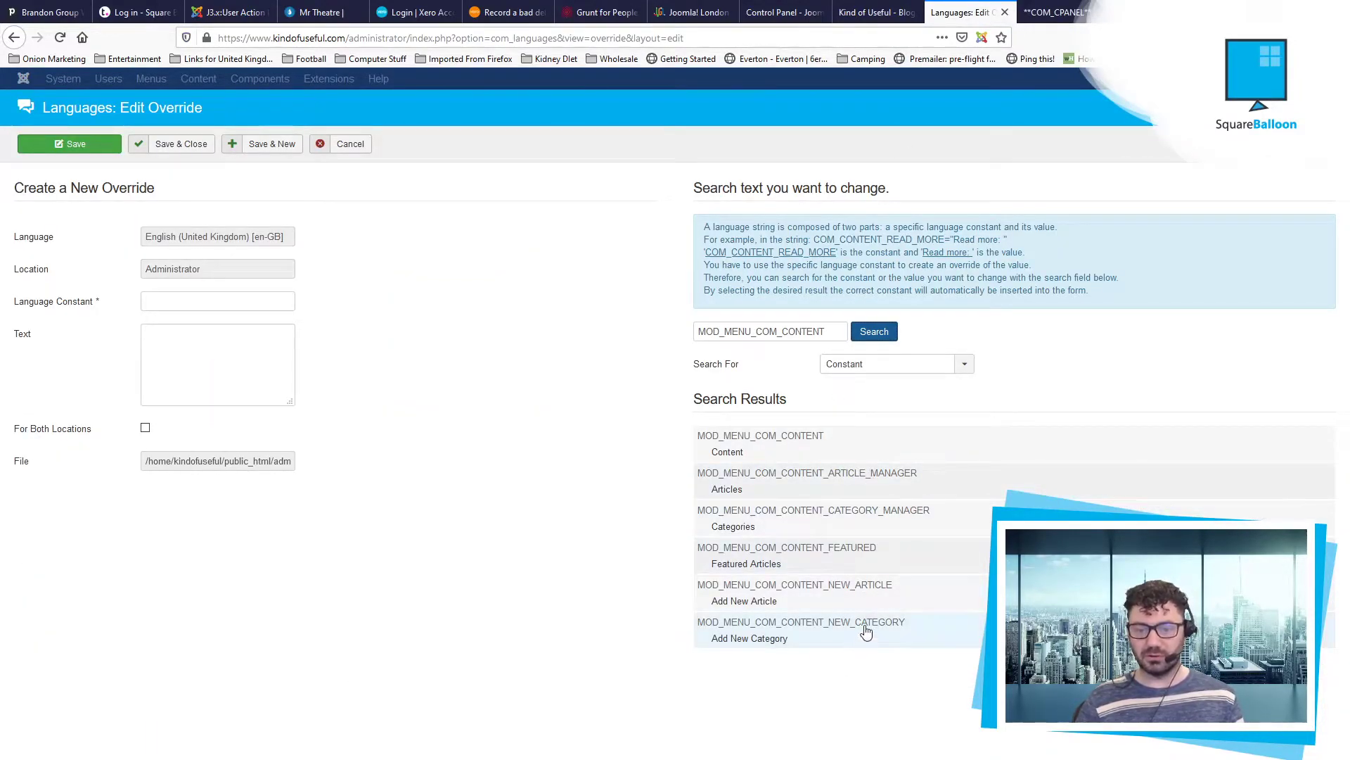
Create an override for MOD_MENU_COM_CONTENT with the text "My Articles" and save it
click(786, 442)
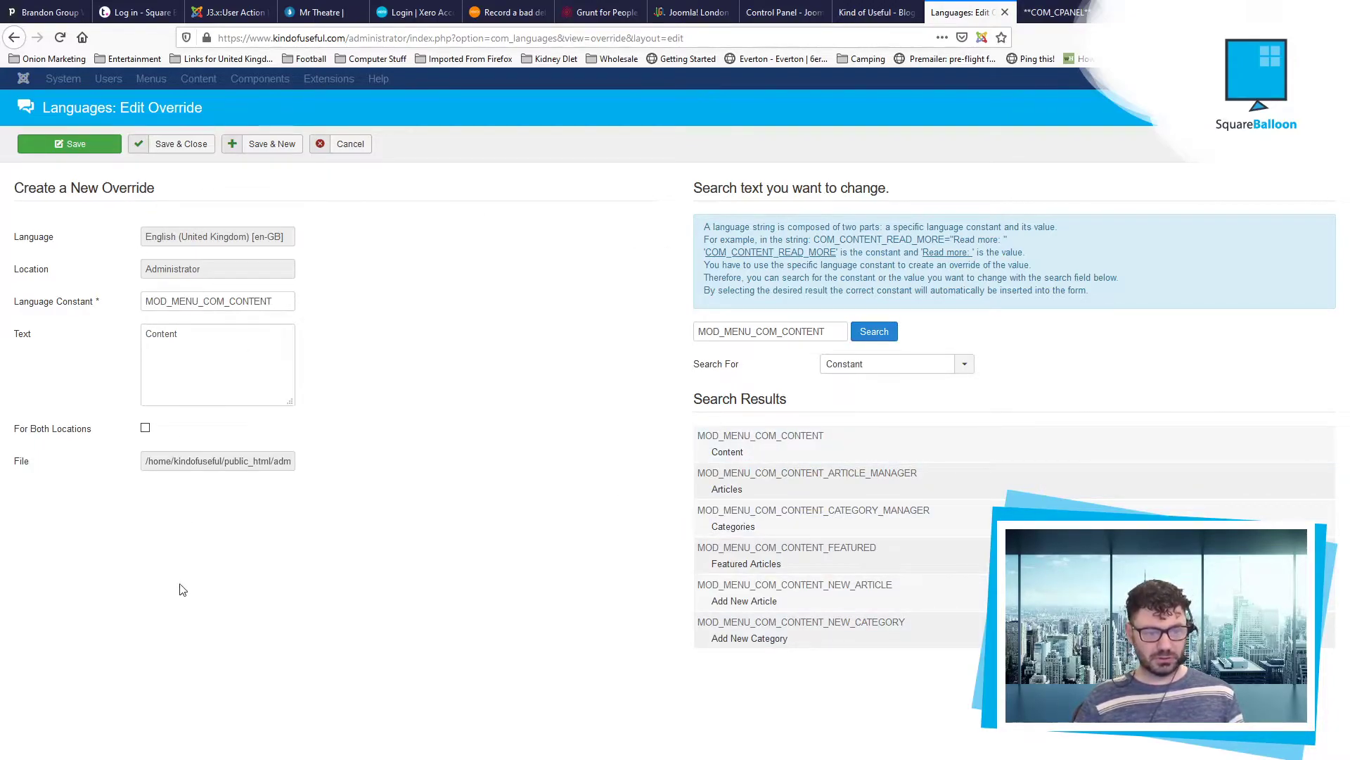
double_click(222, 329)
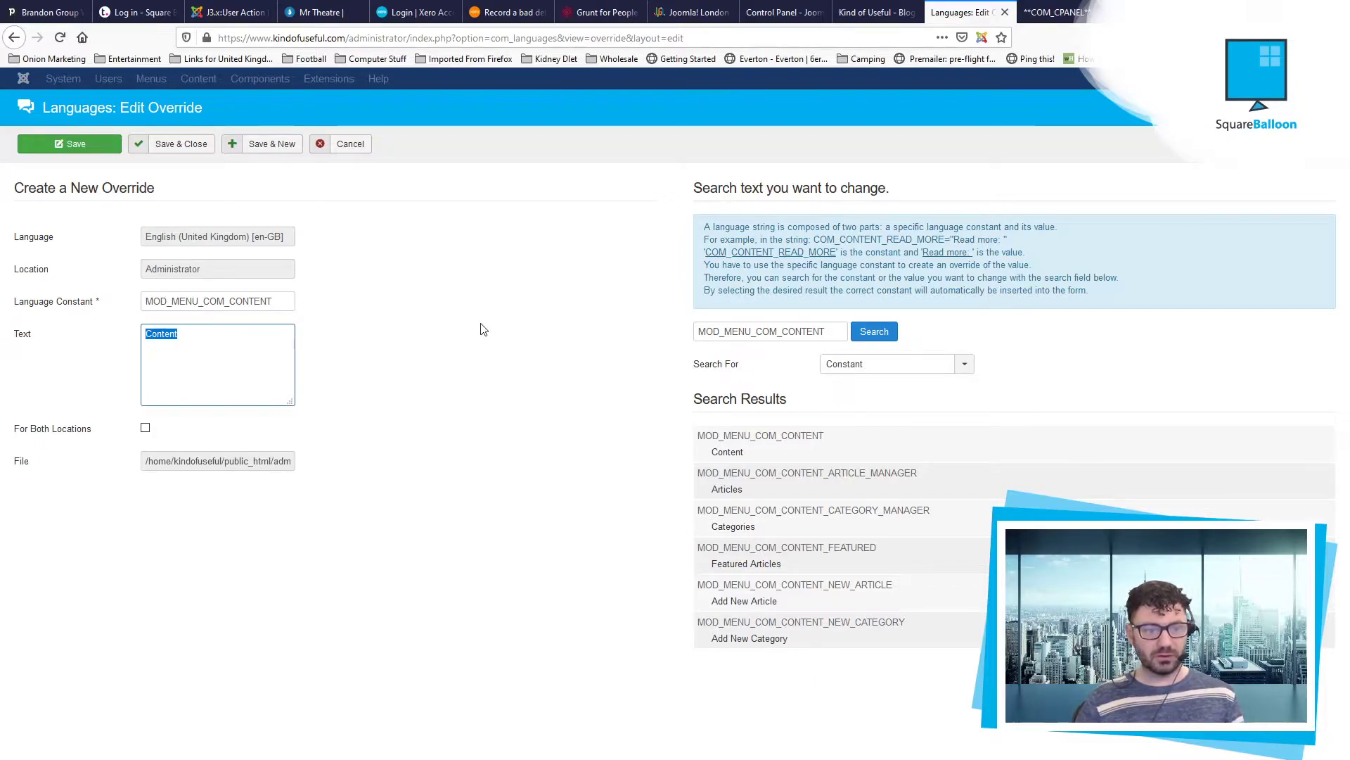
key(BackSpace)
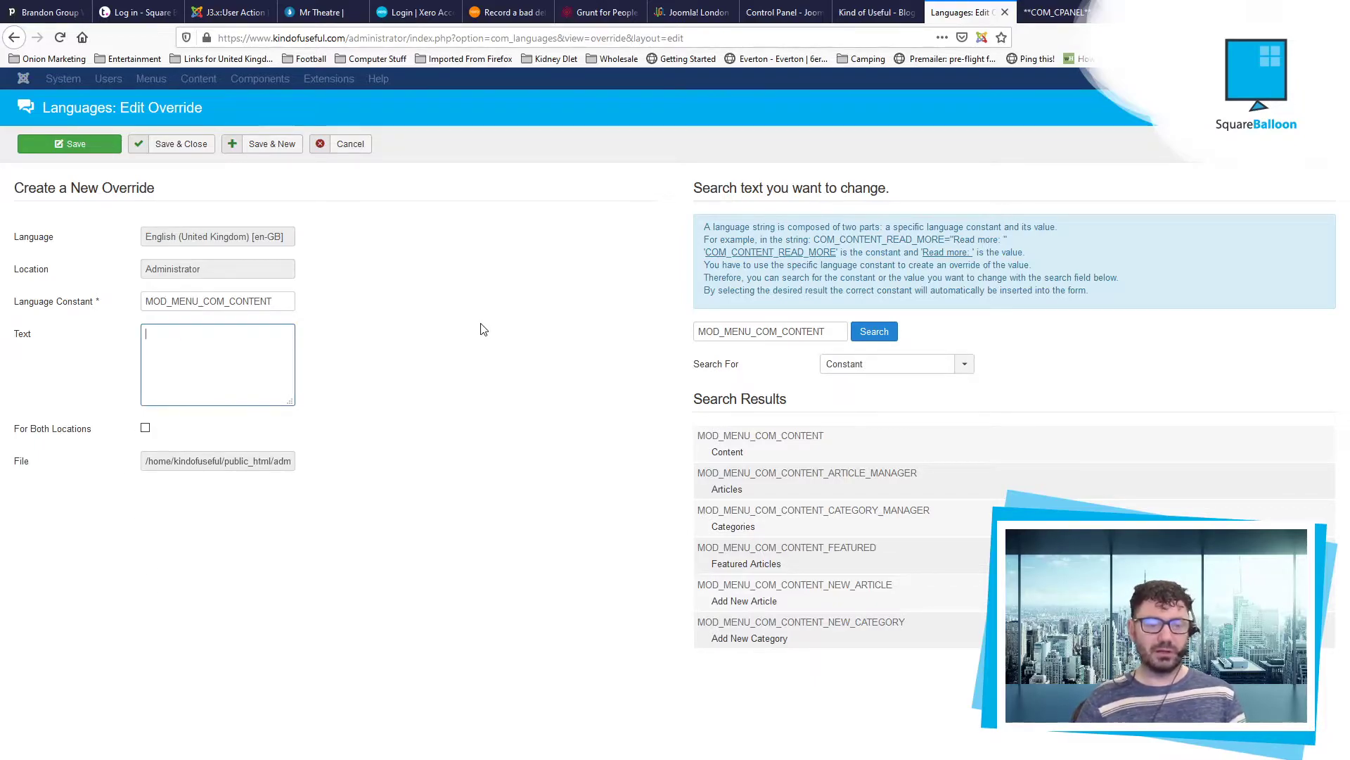
text(My Articles)
click(74, 144)
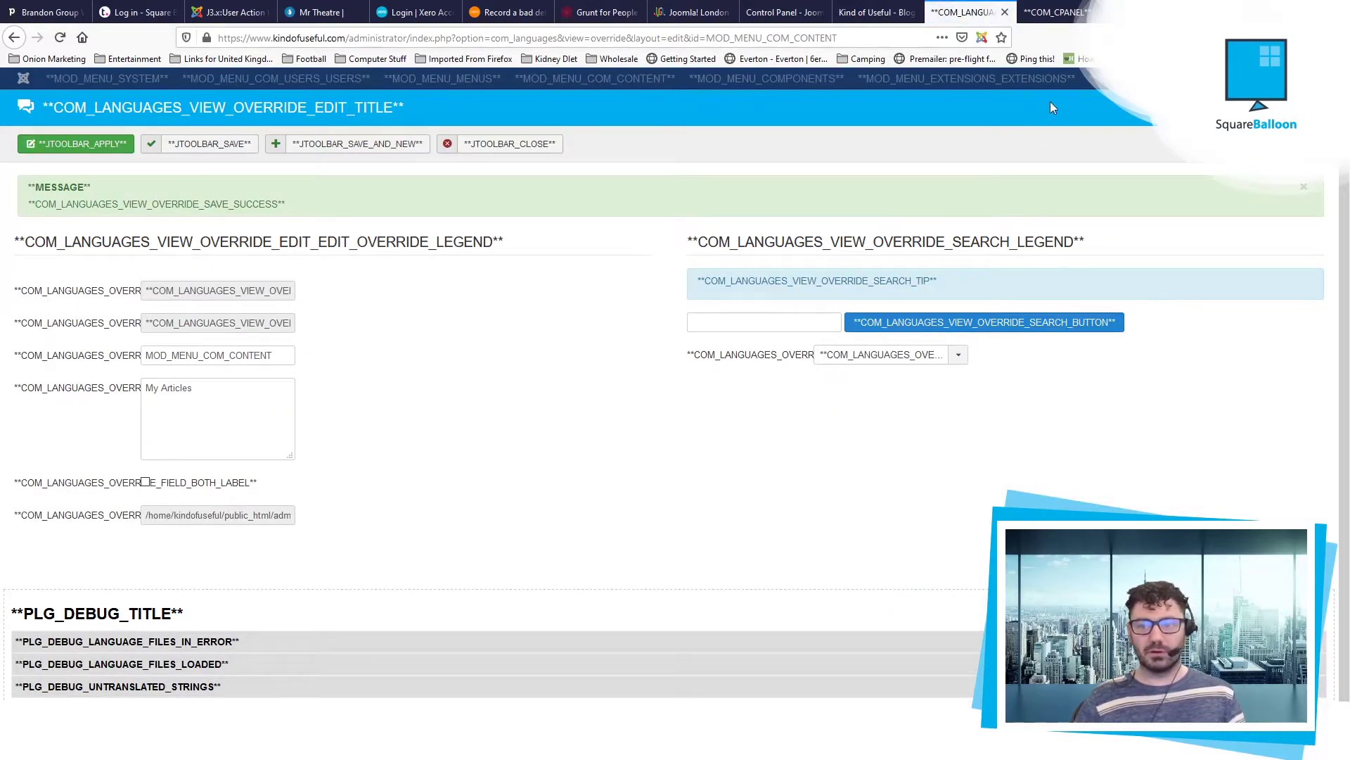
In Global Configuration, keep Debug Language enabled, set Language Display to Value and save the settings
click(1059, 11)
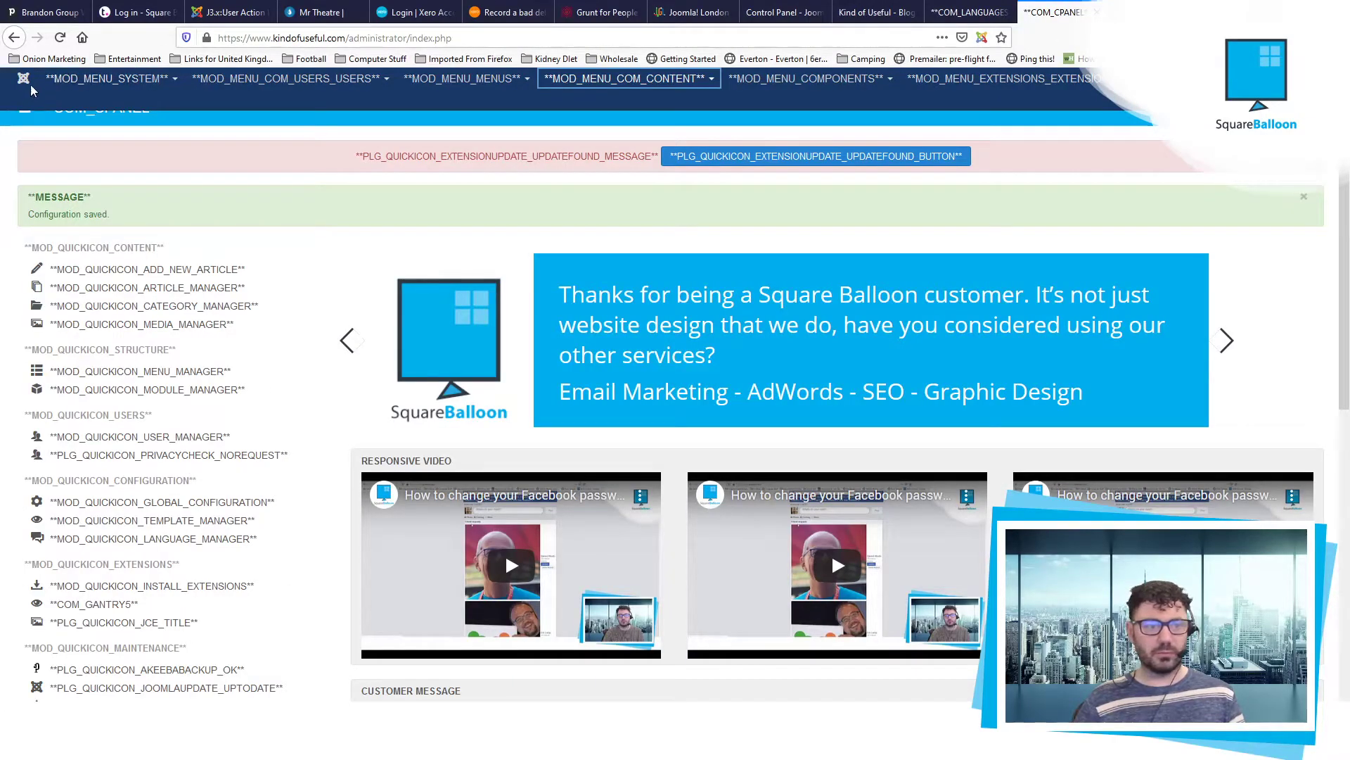
click(107, 78)
click(136, 133)
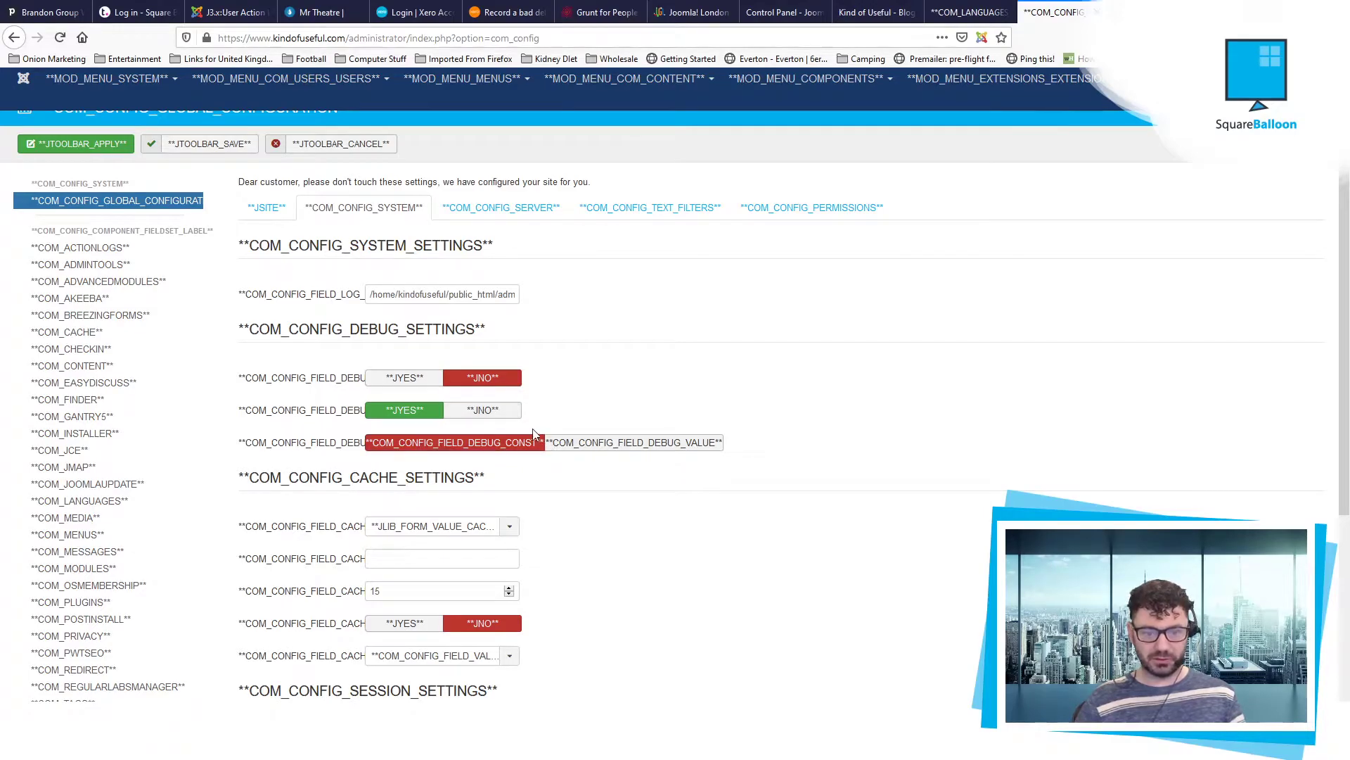
click(489, 413)
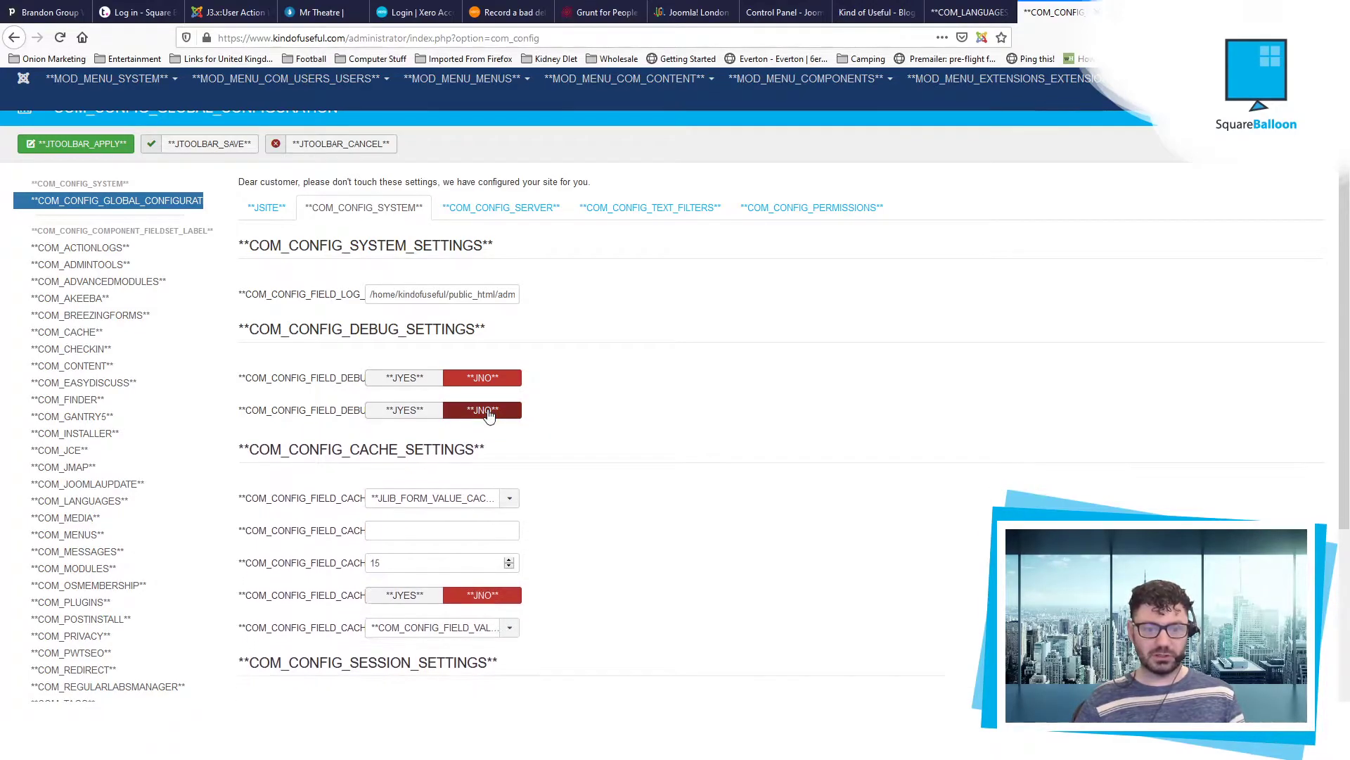
click(426, 414)
click(616, 451)
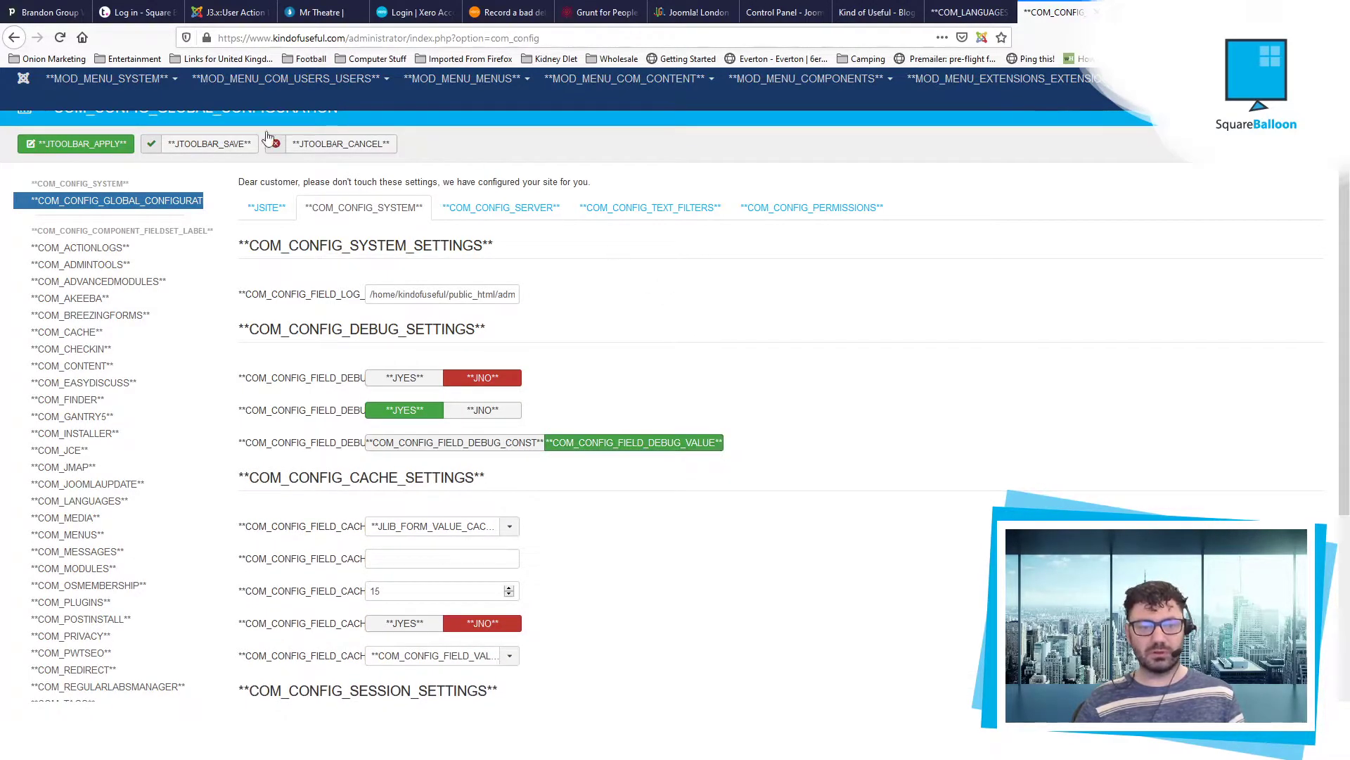
click(83, 144)
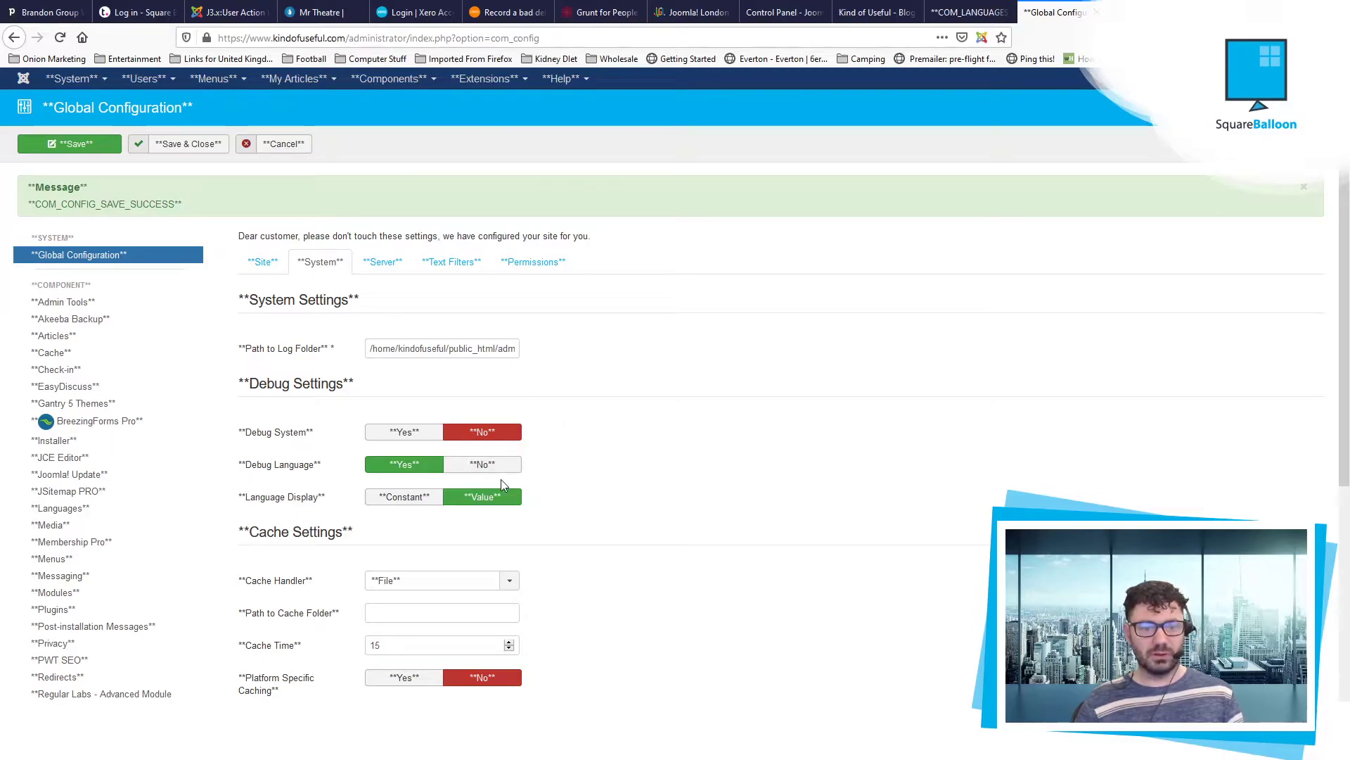
Set Language Display to Constant, turn Debug Language off, then save and close Global Configuration
click(414, 500)
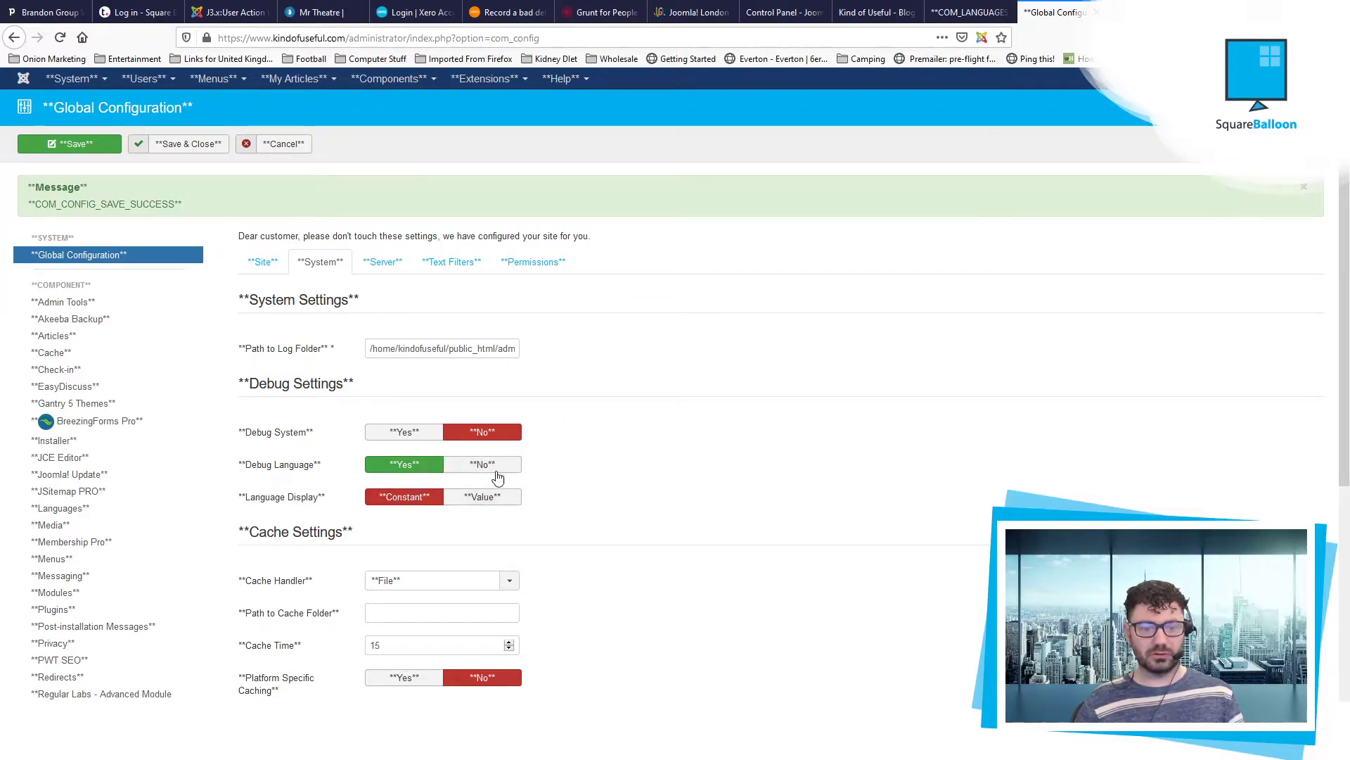
click(496, 468)
click(150, 143)
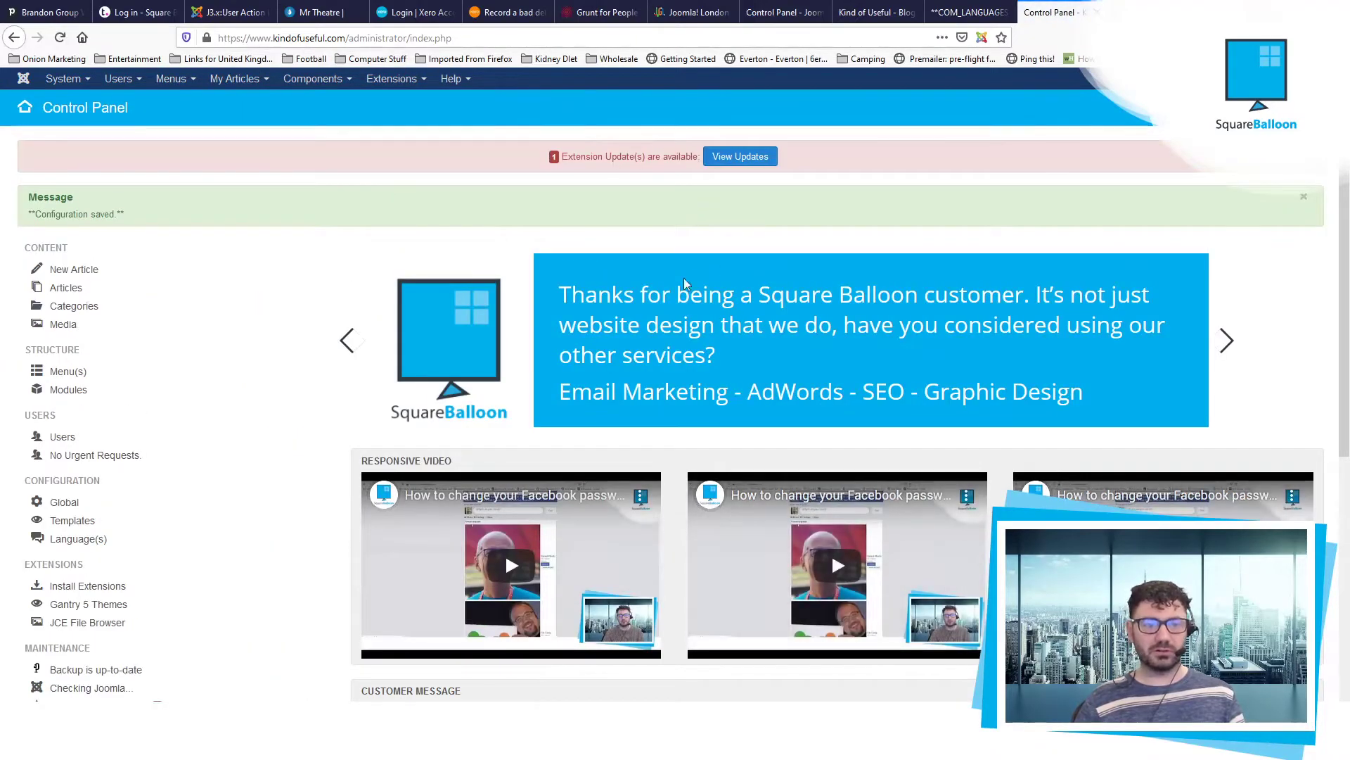
Check the renamed My Articles menu and look through the Components menu for another entry to rename
click(235, 81)
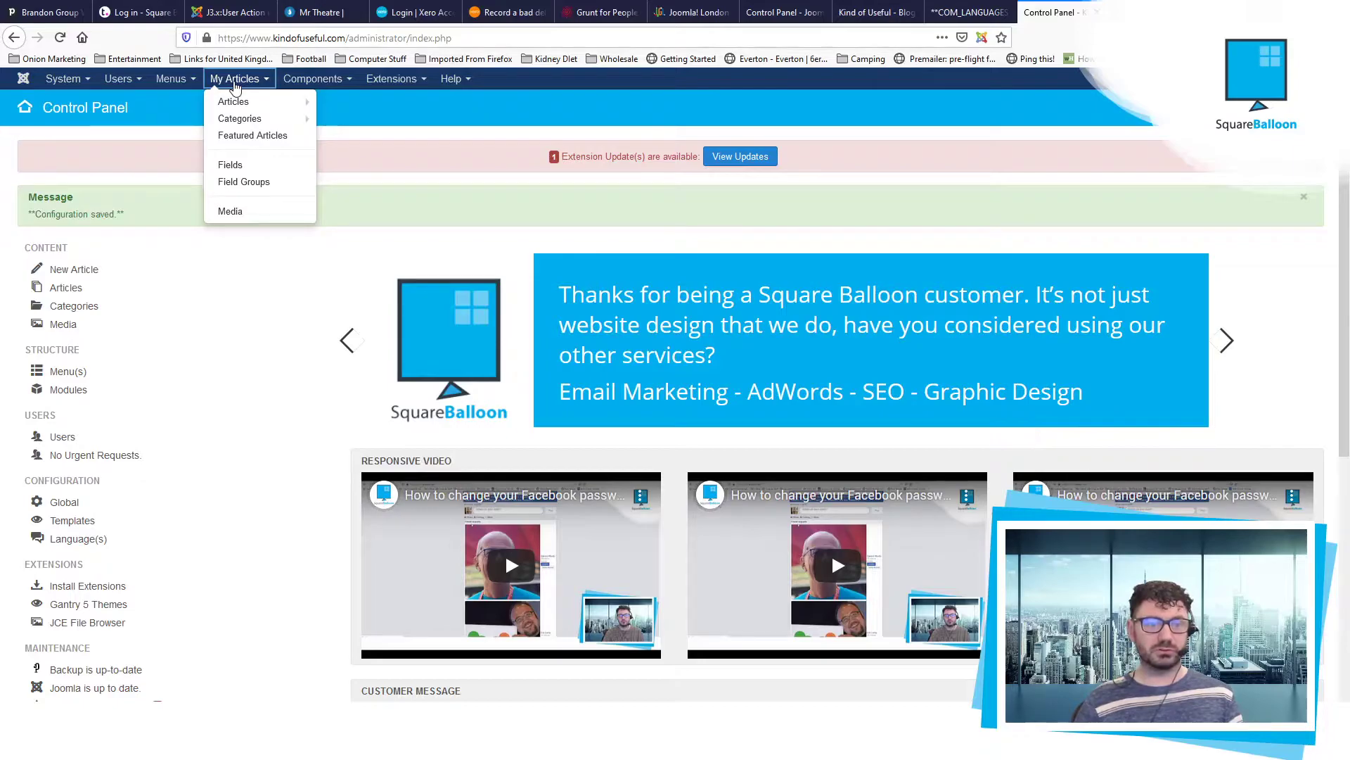
click(235, 82)
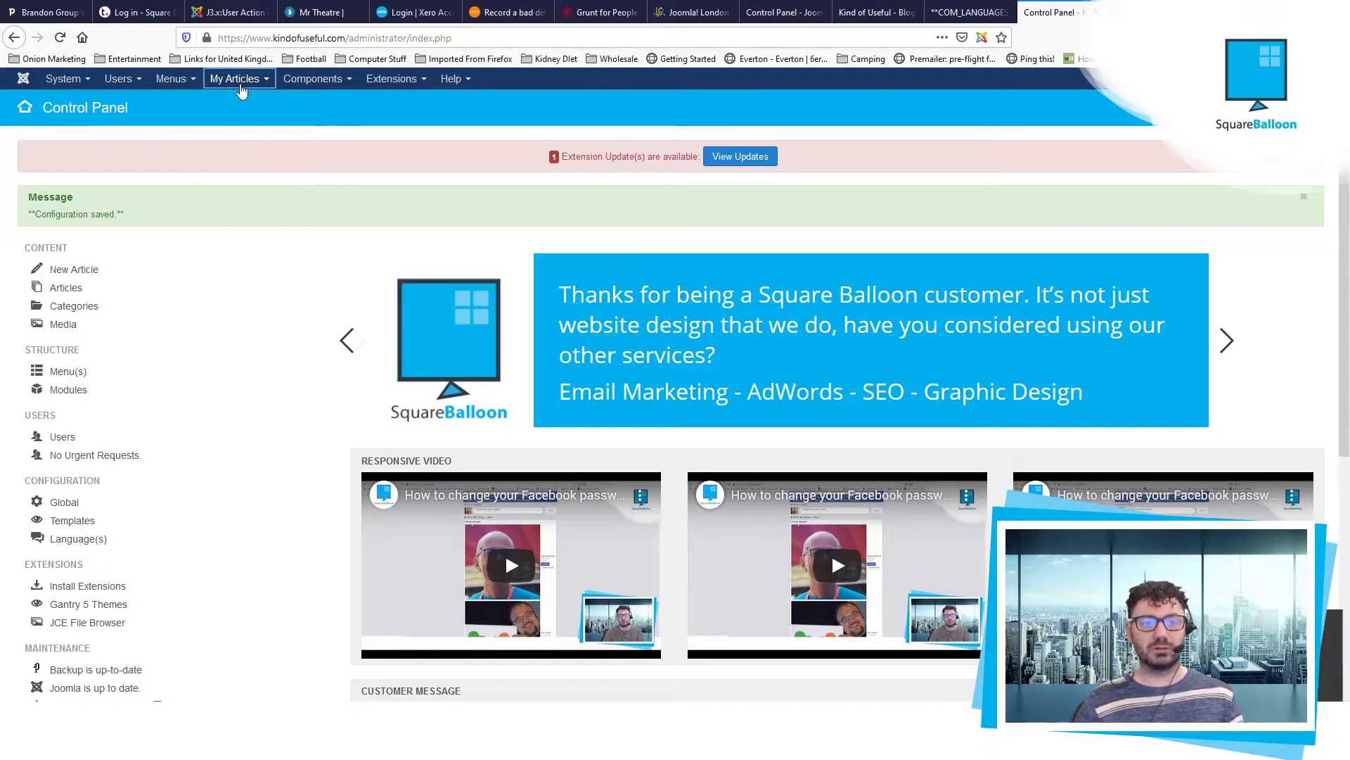
click(315, 84)
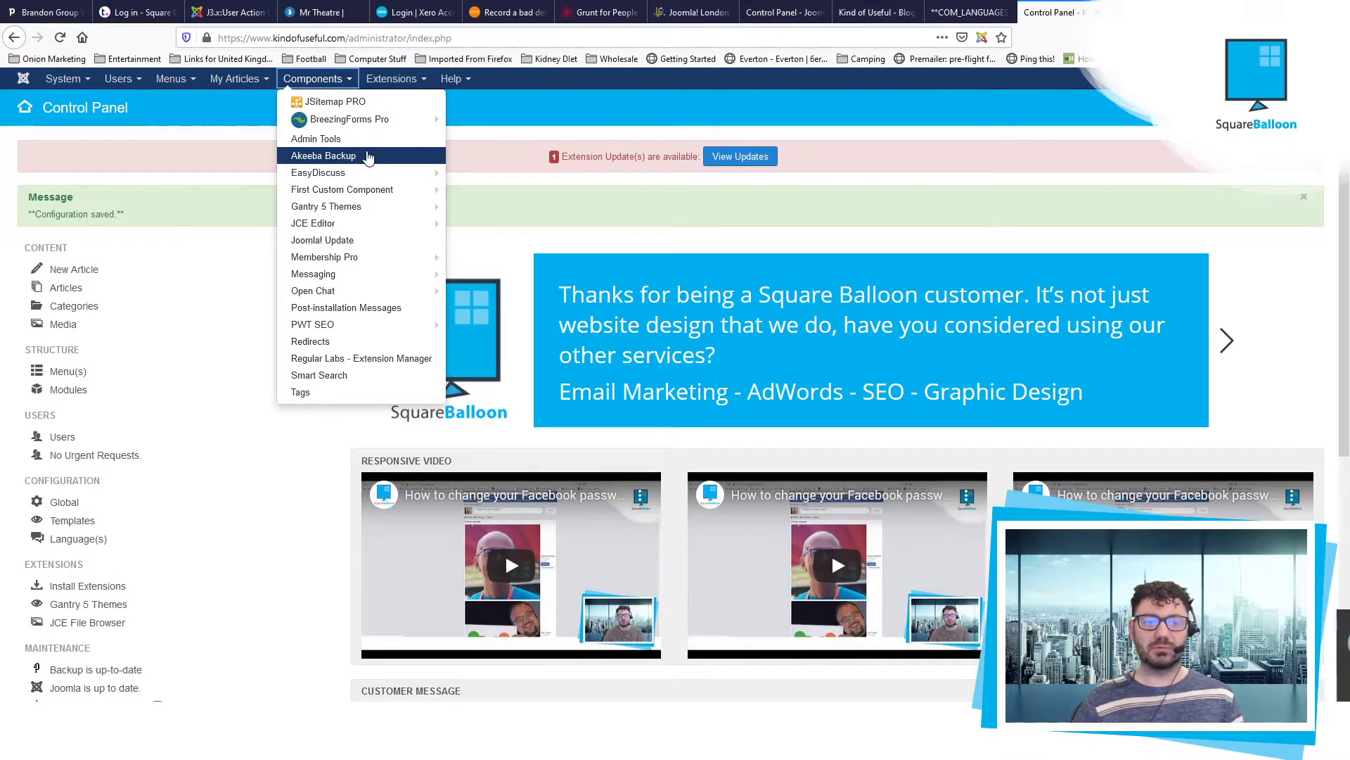
mouse_move(331, 173)
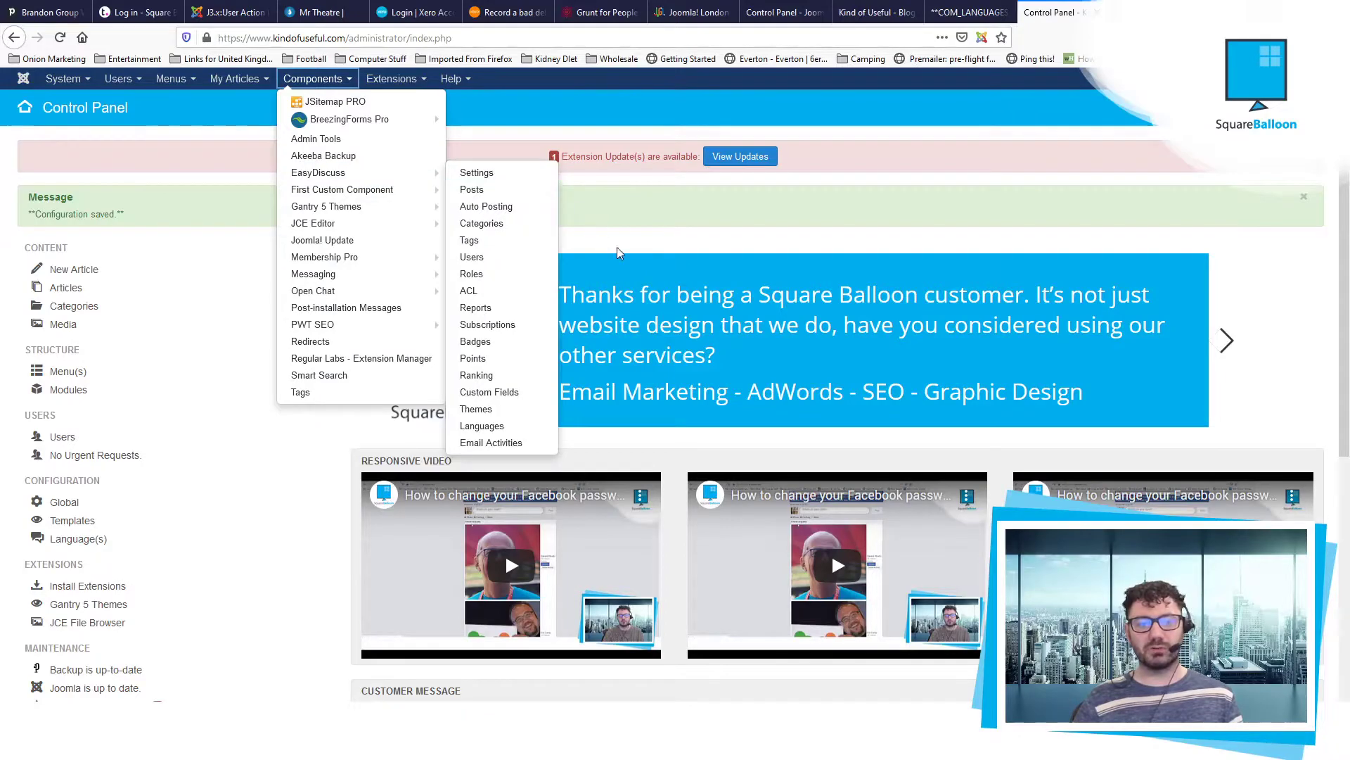
click(630, 240)
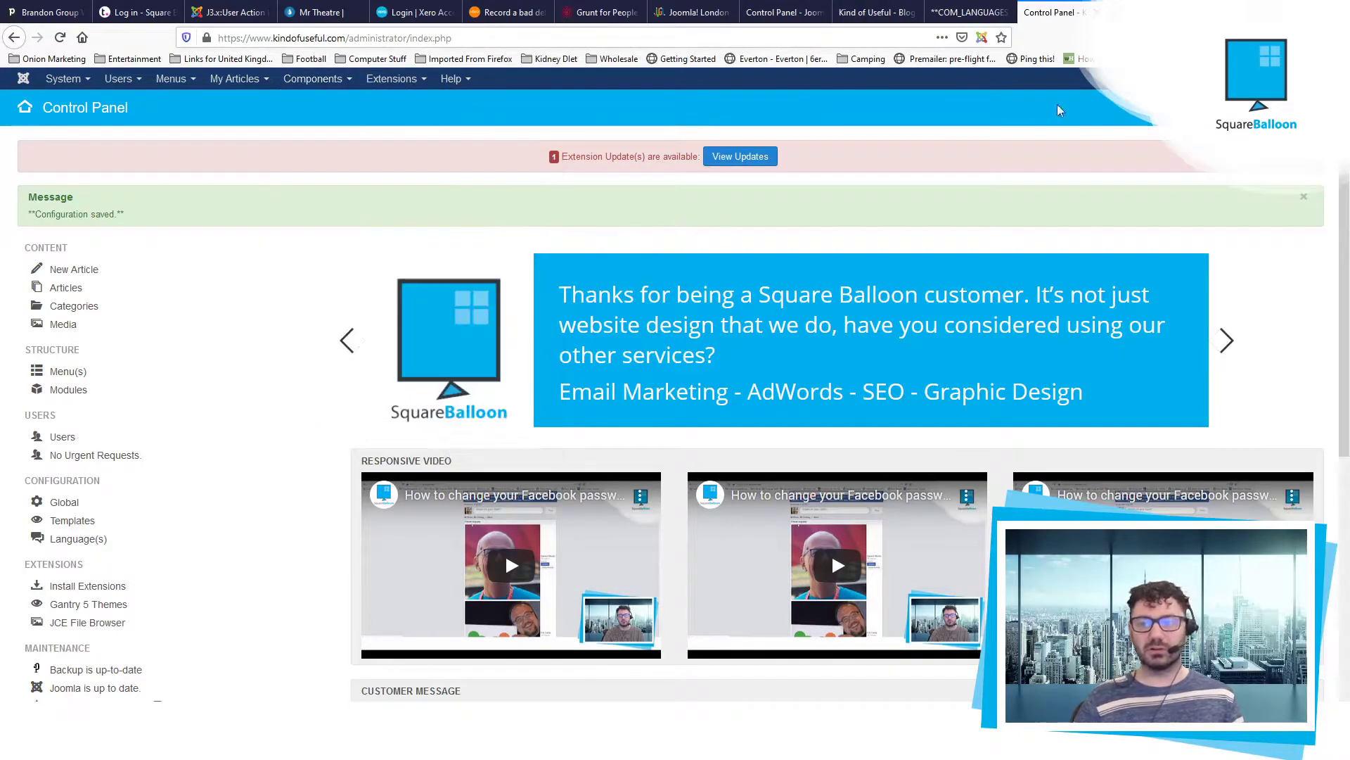
Reload the override editor and search the language texts for "akeeba backup" with Search For set to Value
click(983, 7)
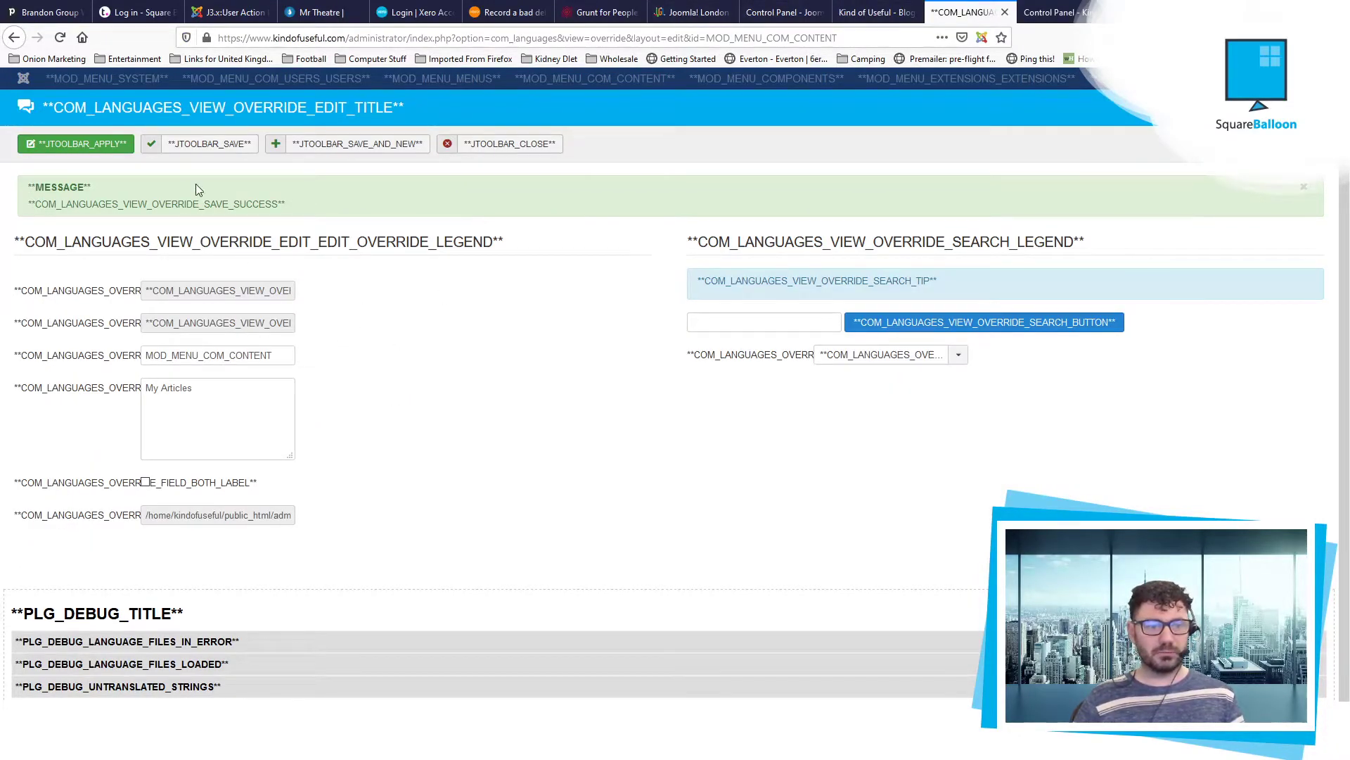
key(F5)
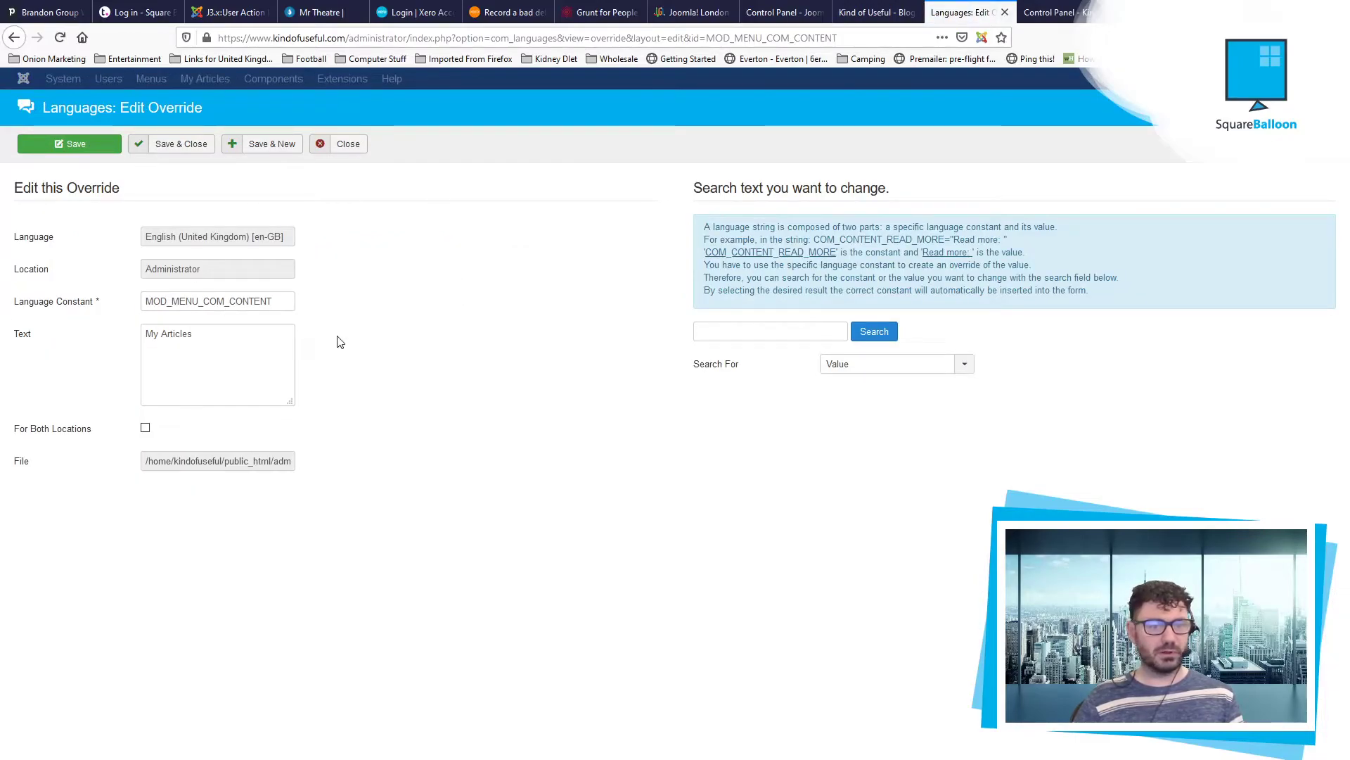
click(773, 330)
text(akeeba backup)
key(Return)
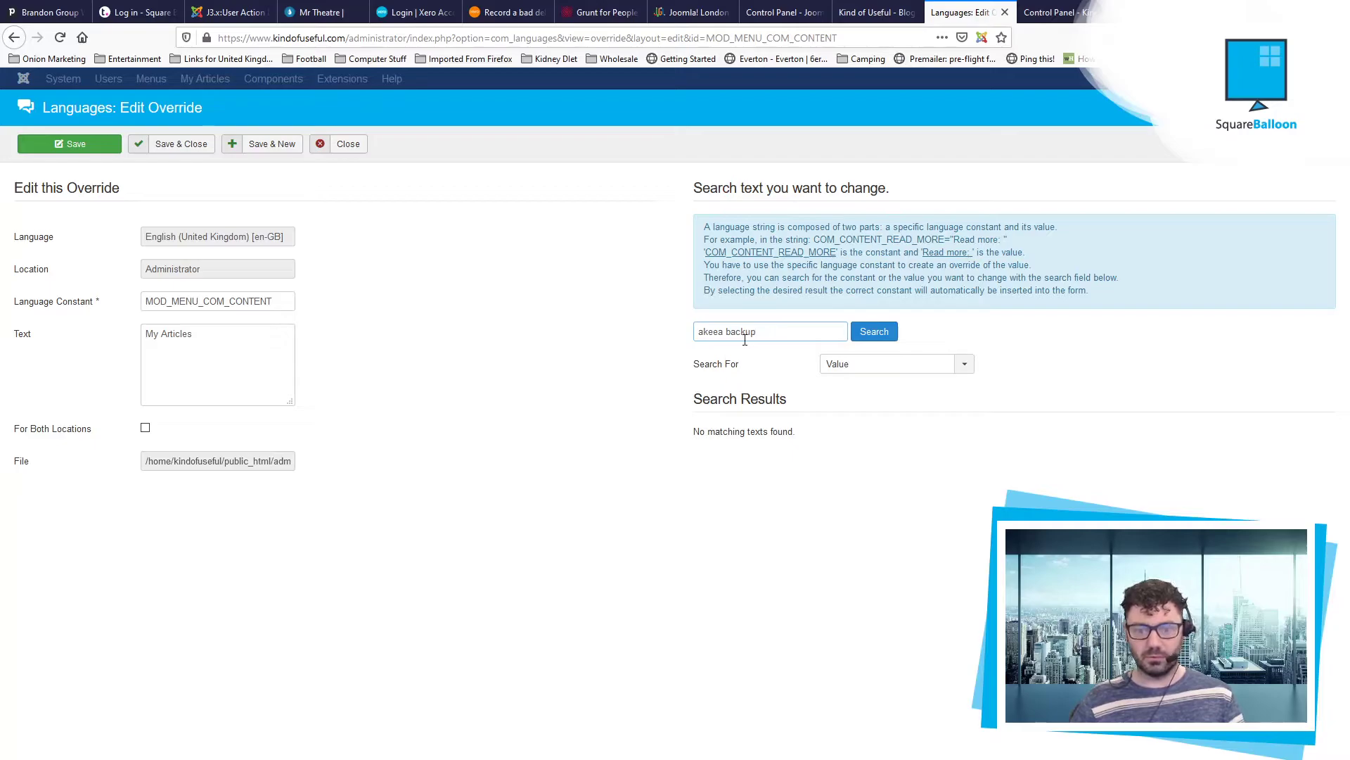
click(721, 333)
text(b)
click(874, 331)
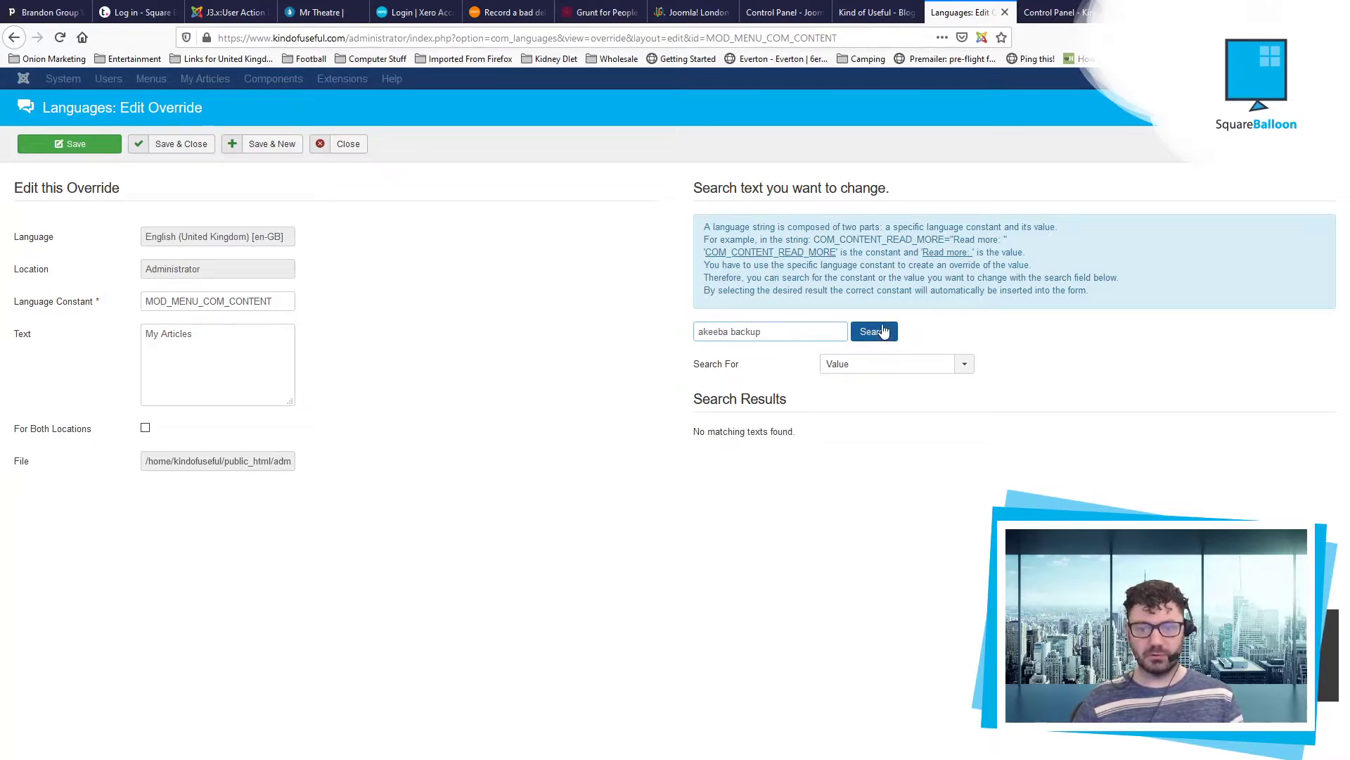
Choose COM_AKEEBA from the search results, replace its text with "Backup Site" and save the override
scroll(548, 323, down, 2)
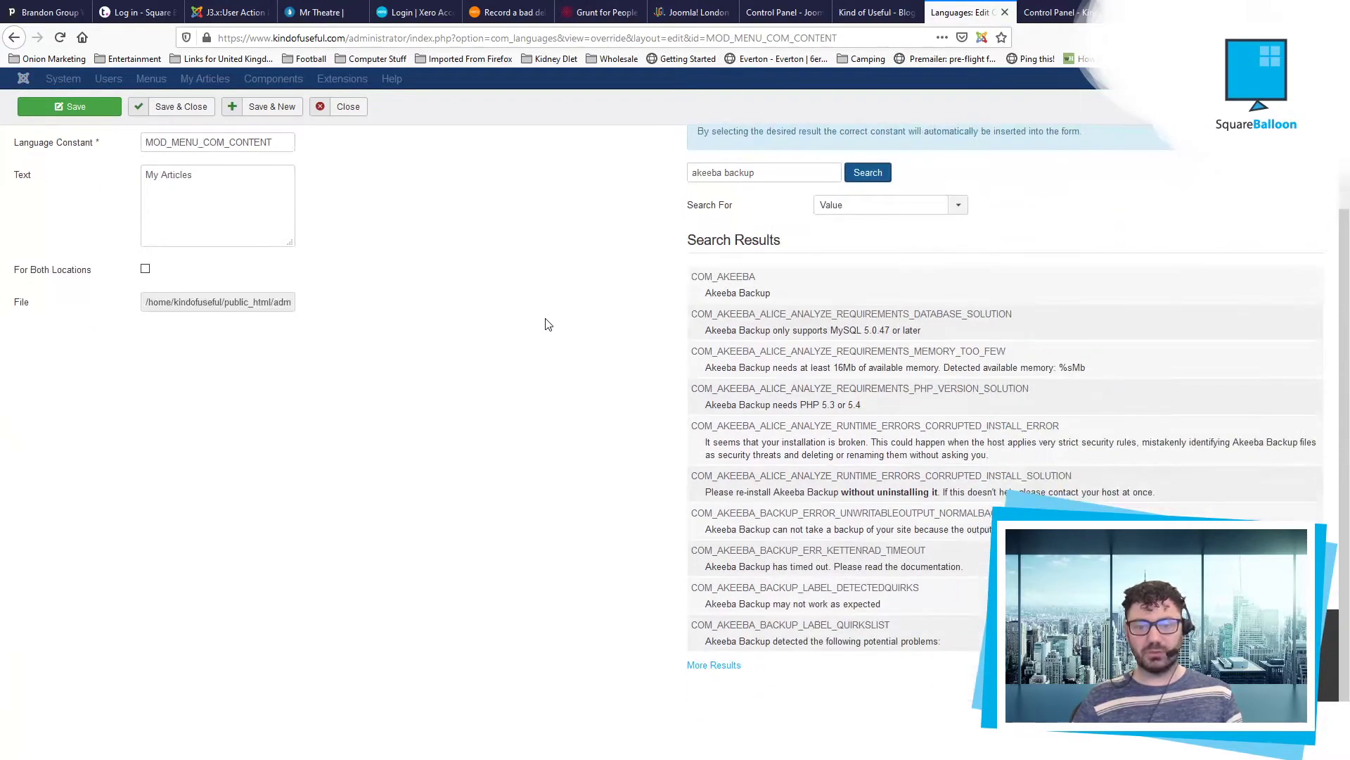
click(715, 665)
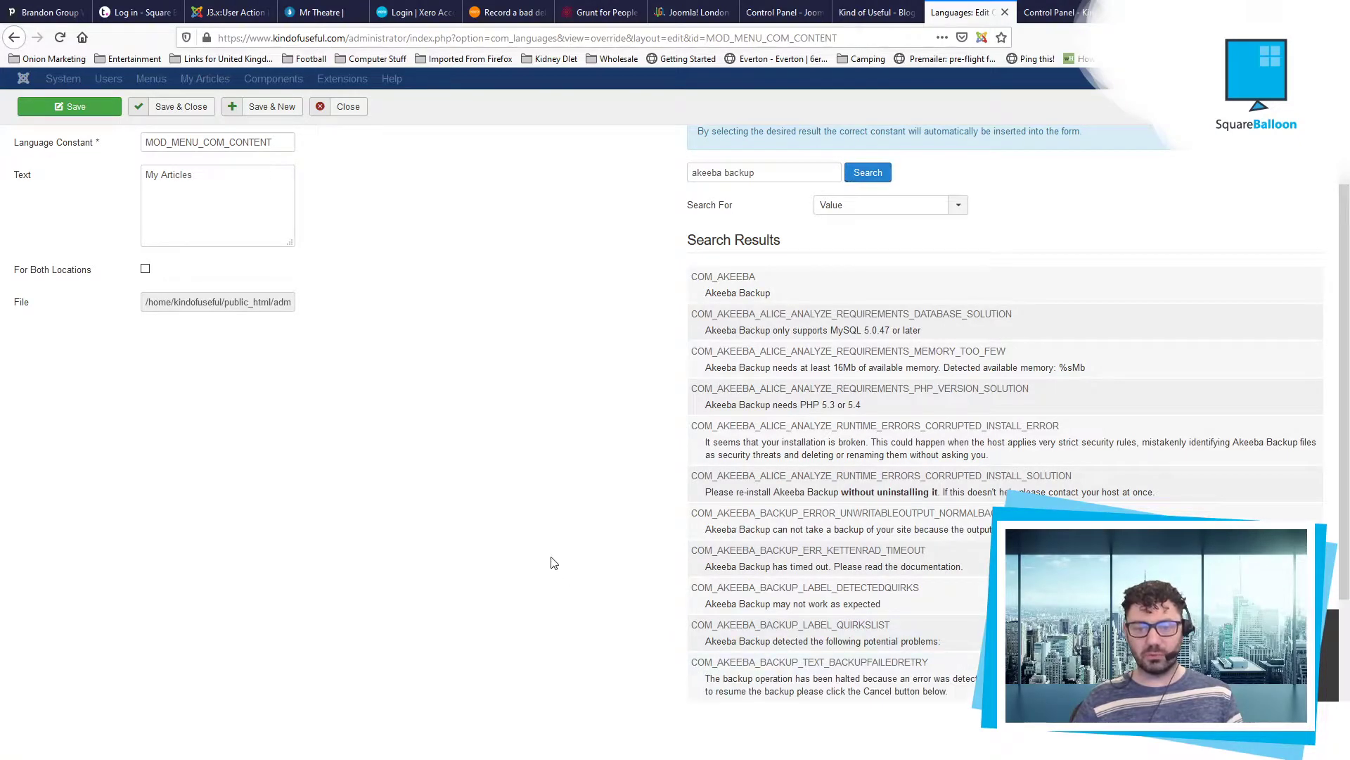
scroll(572, 458, down, 6)
scroll(605, 482, up, 5)
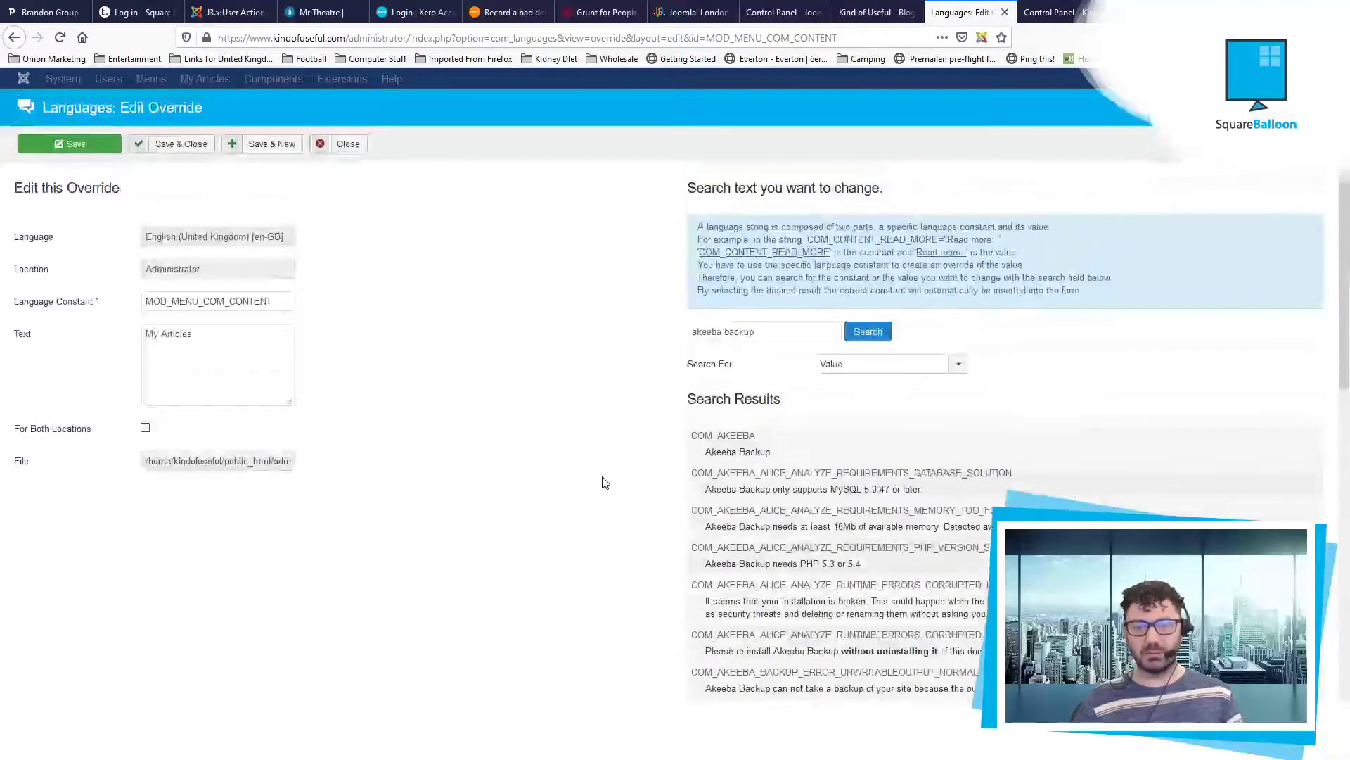
scroll(633, 436, down, 6)
scroll(647, 324, up, 5)
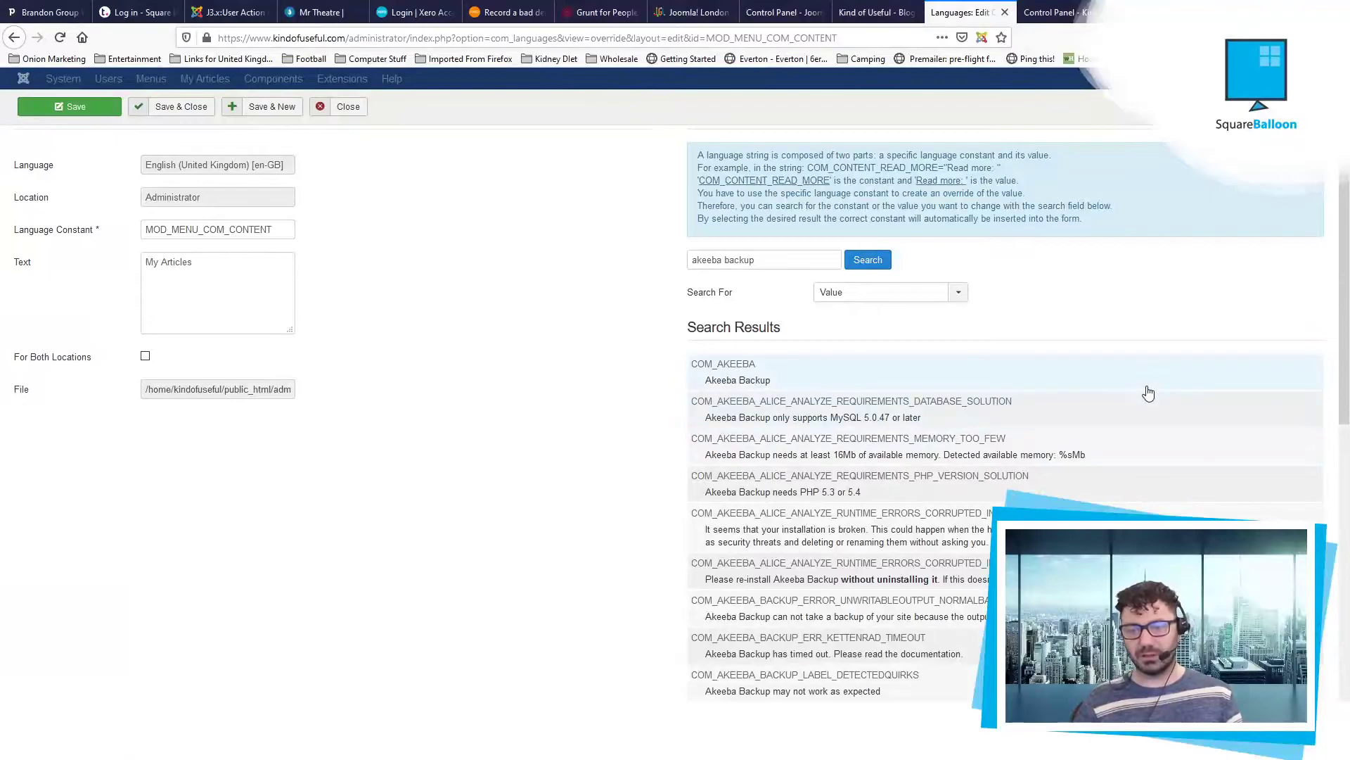
click(812, 373)
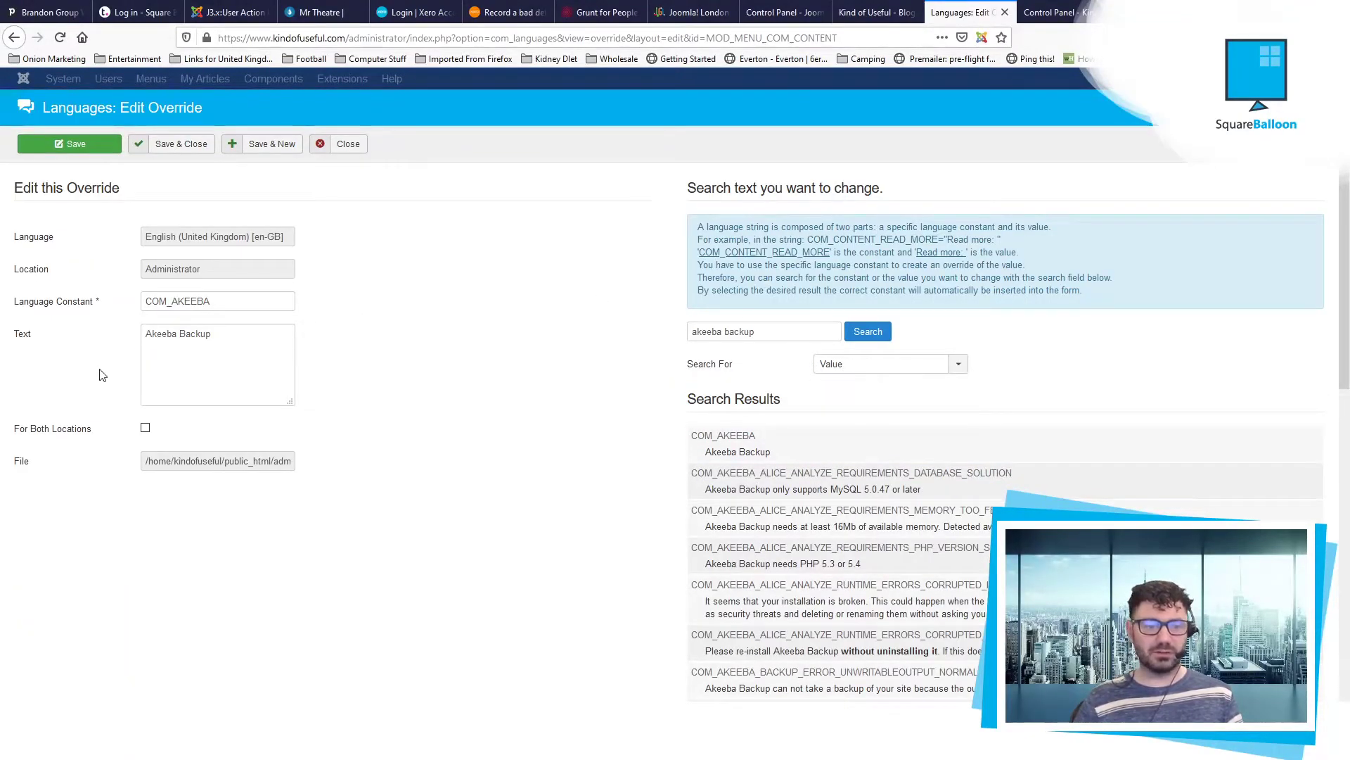
triple_click(208, 341)
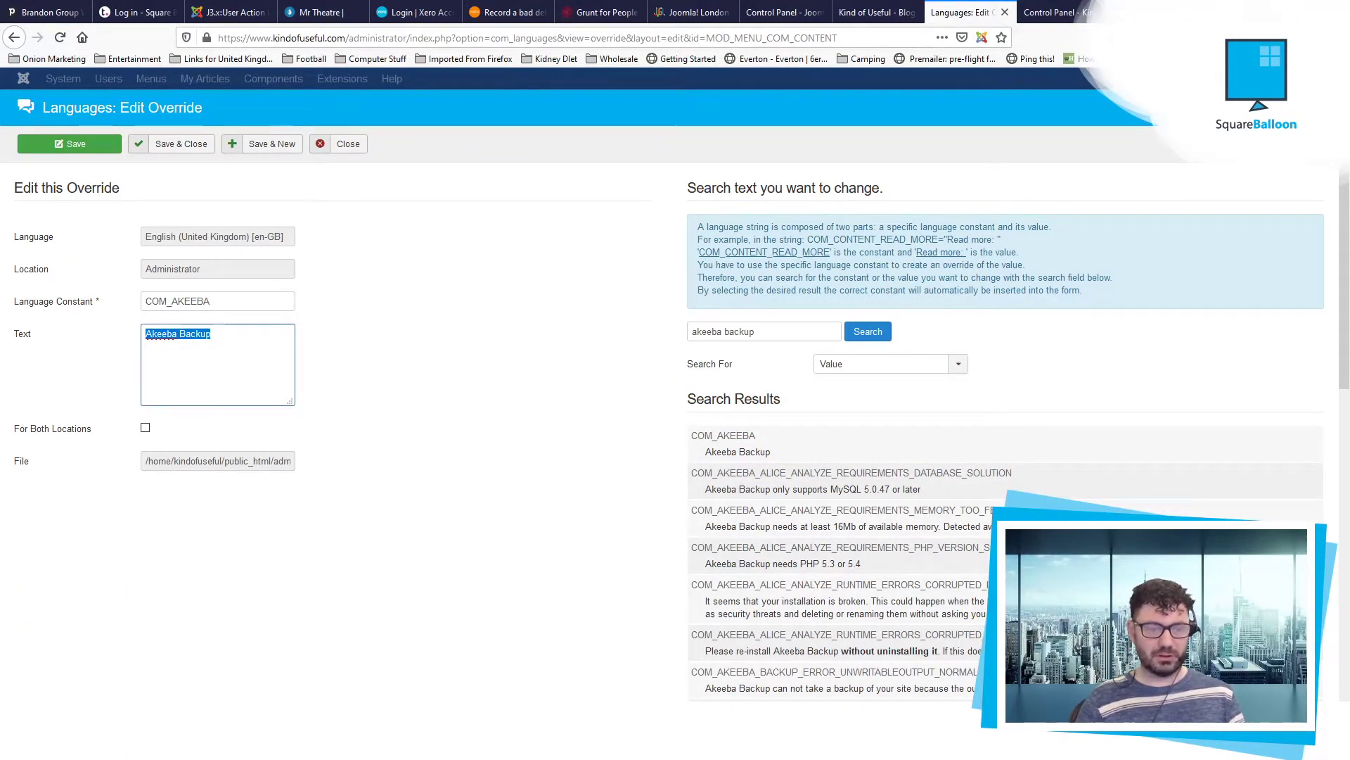
text(Backup Site)
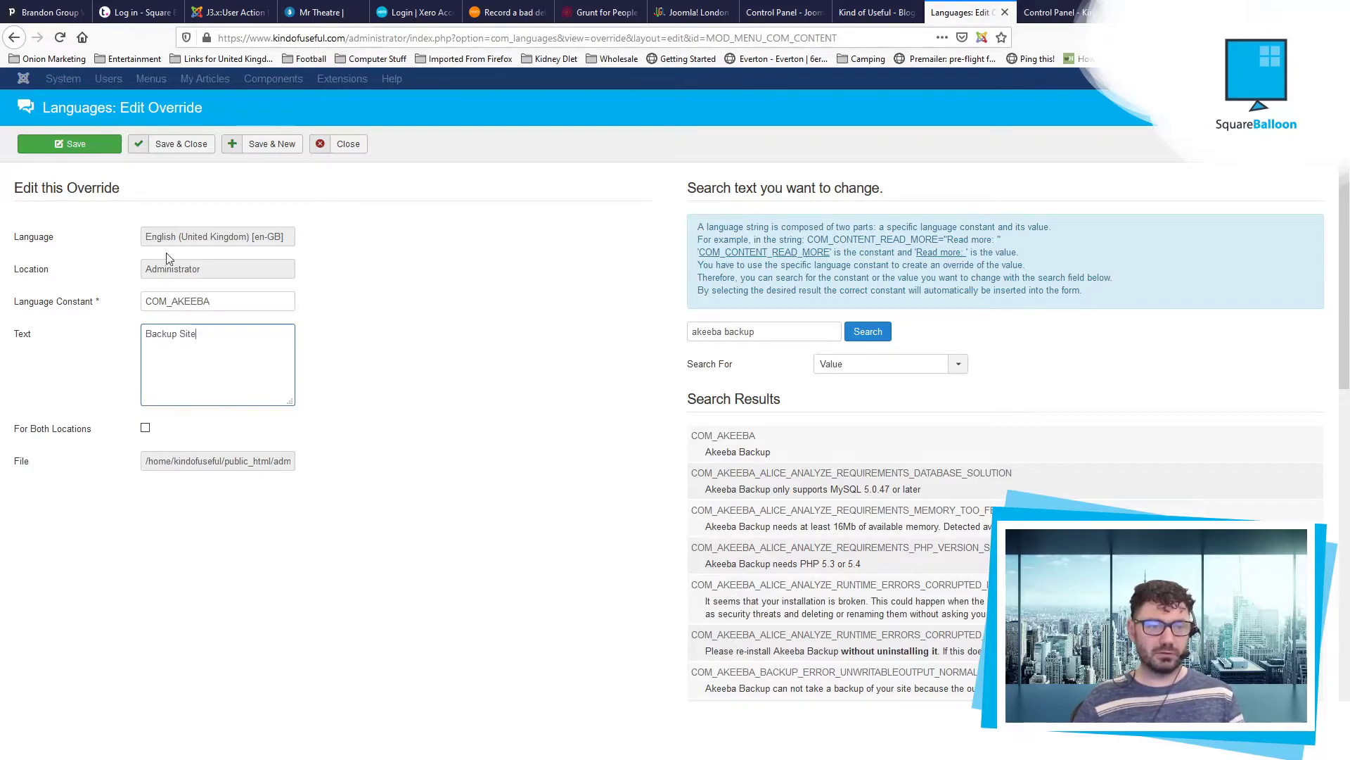
click(73, 144)
Return to the control panel and check the Akeeba backup entry among the components
click(858, 11)
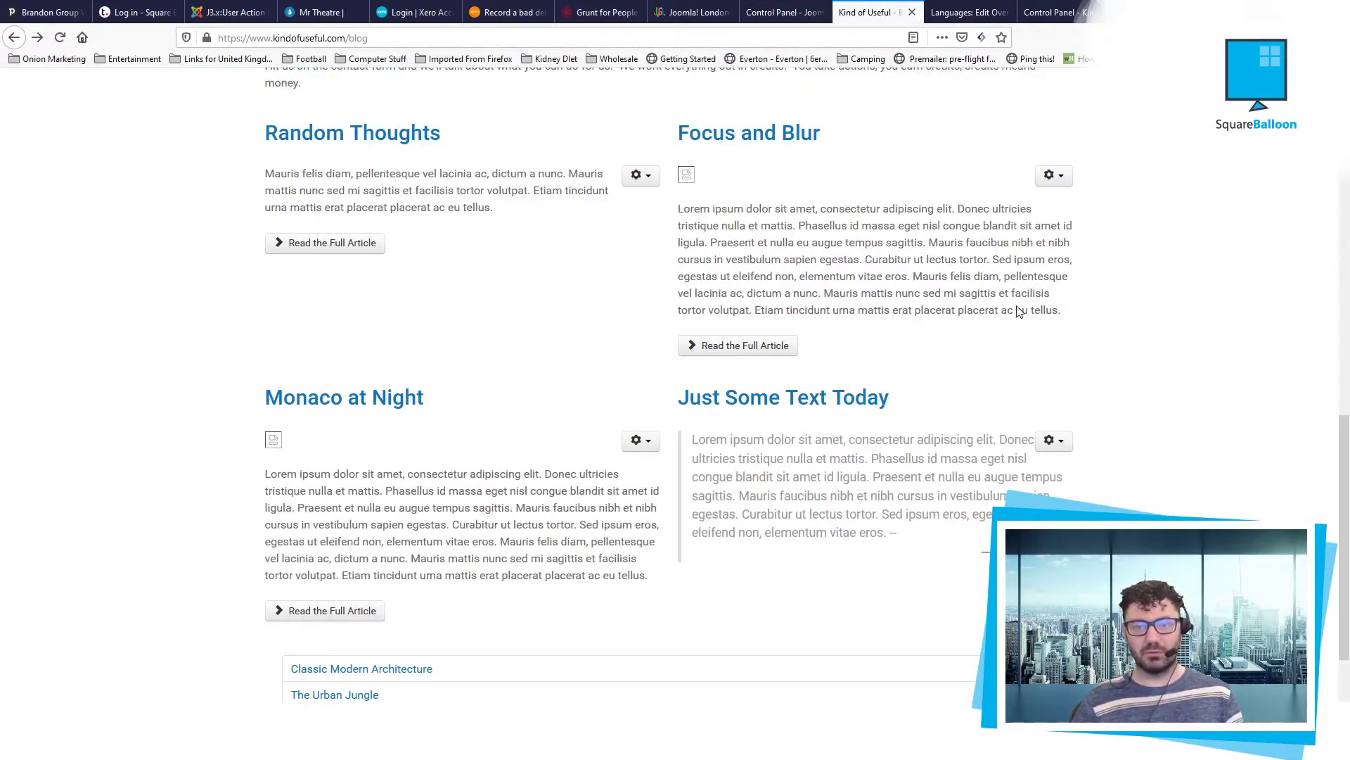
click(1051, 12)
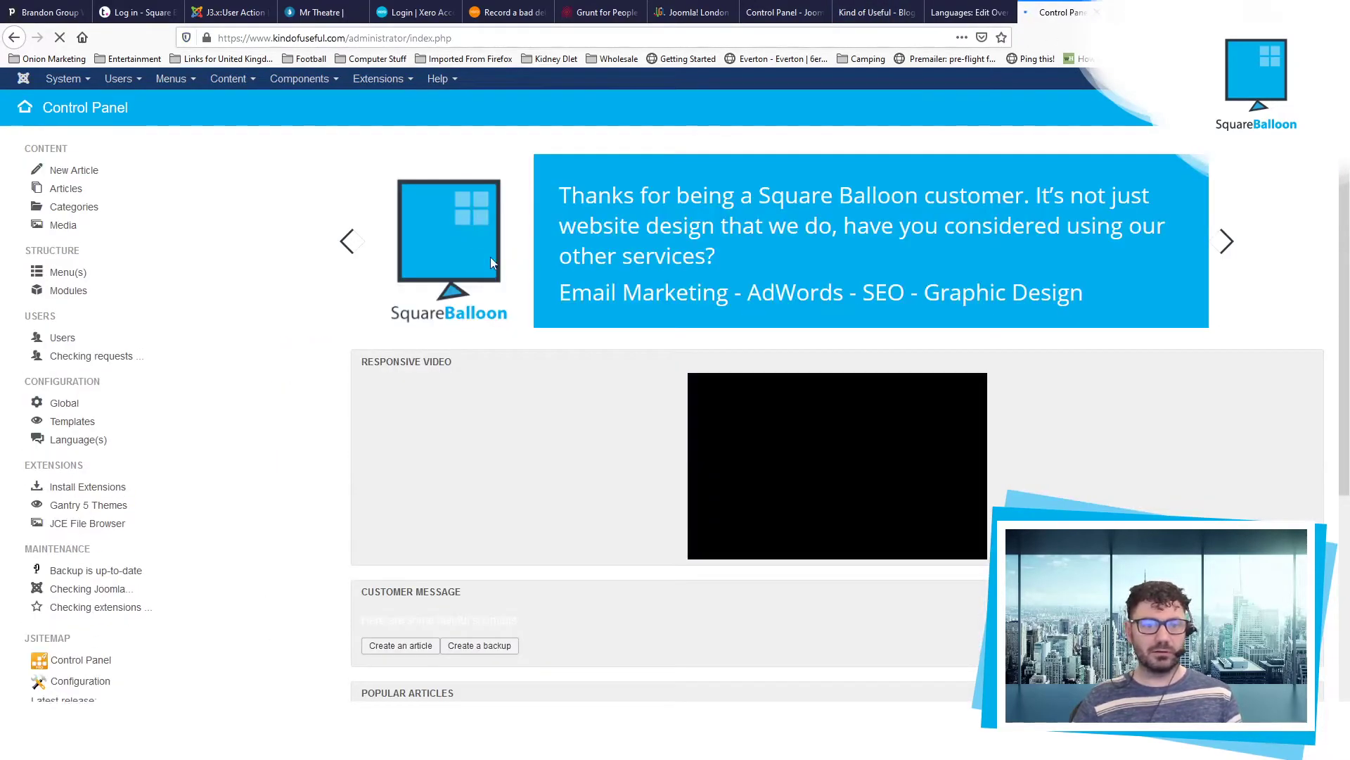
click(307, 85)
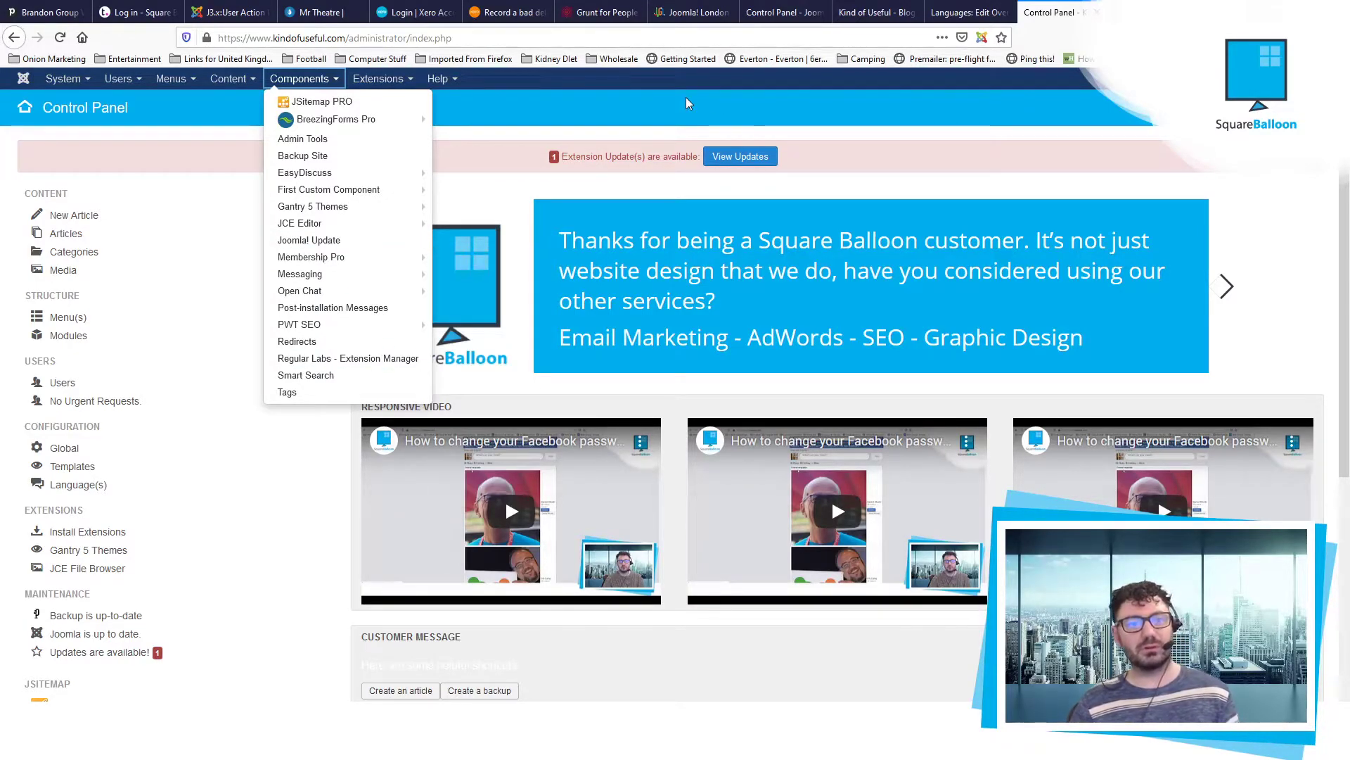
click(605, 108)
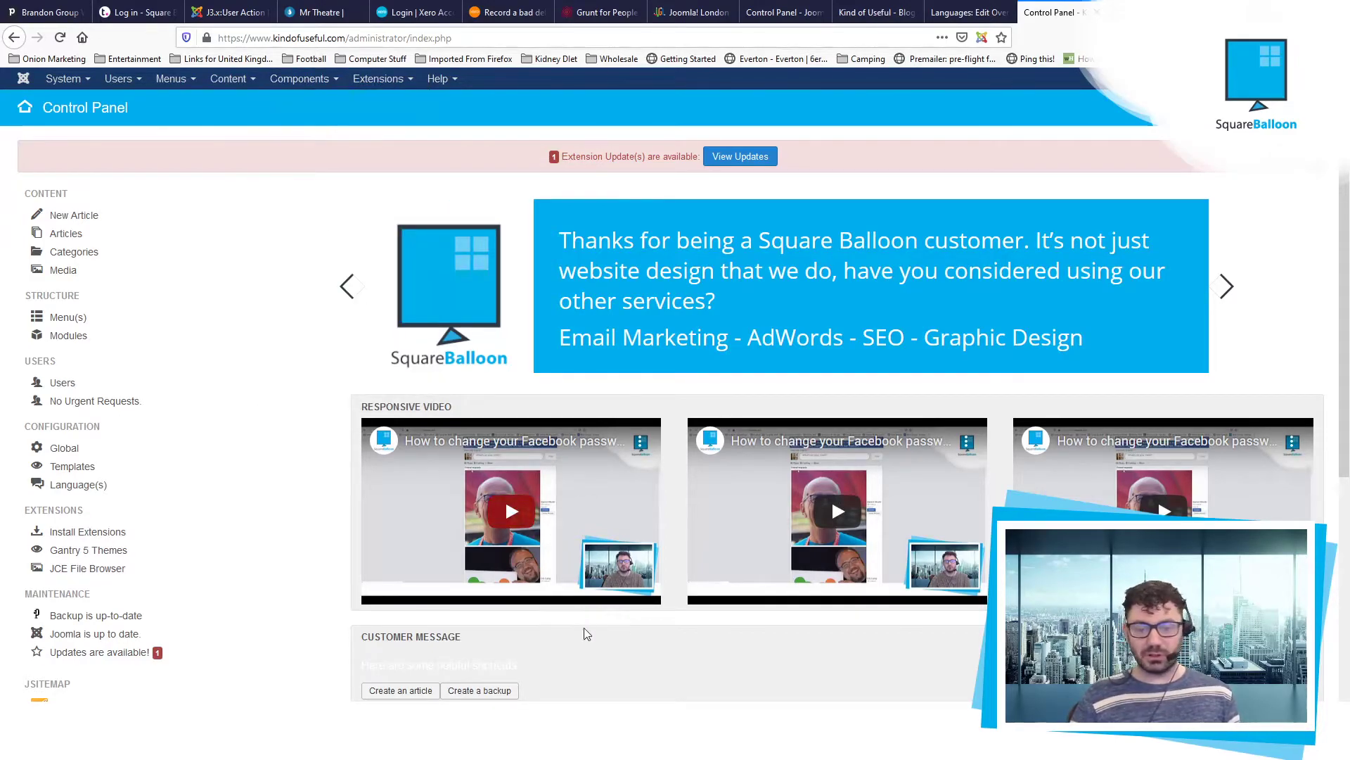
Switch to FileZilla and open the remote folder /public_html/language/overrides
click(605, 746)
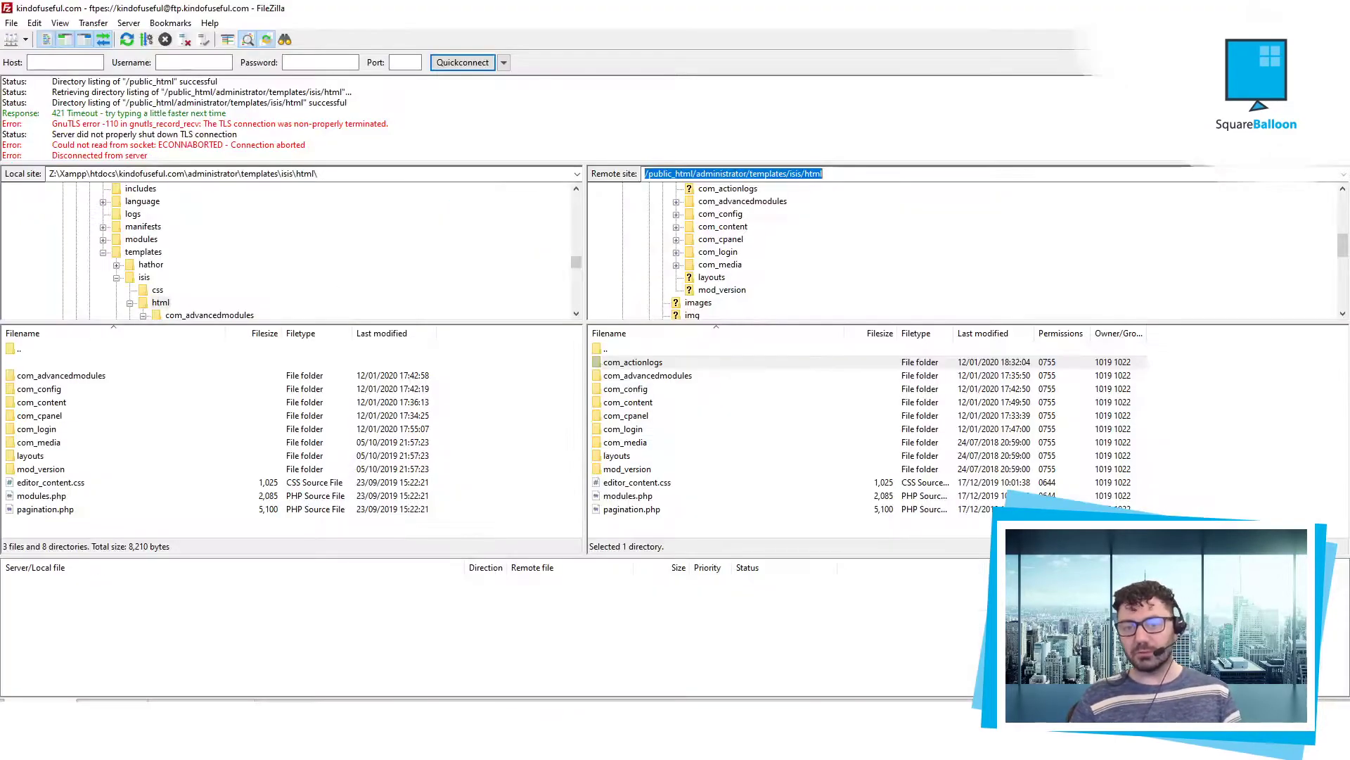
click(763, 456)
key(BackSpace)
key(BackSpace)
key(BackSpace)
key(BackSpace)
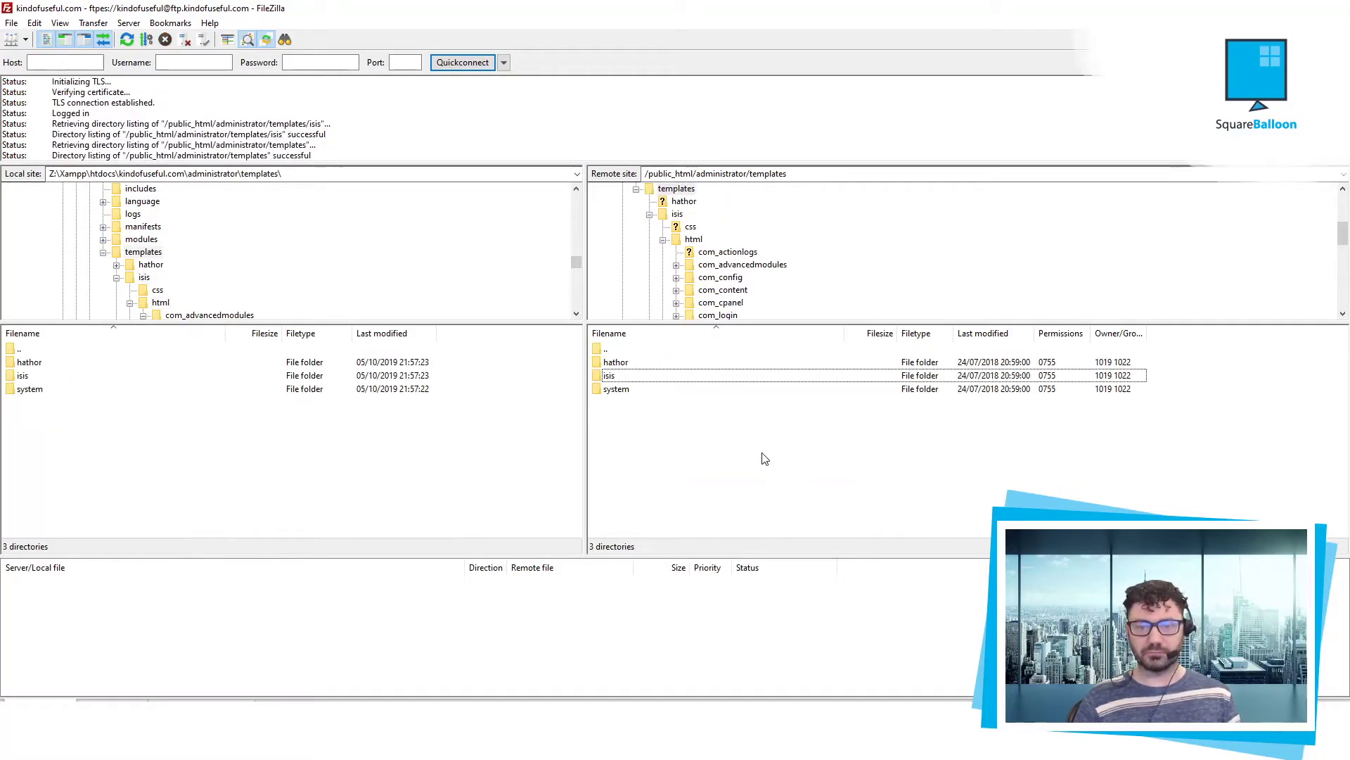
key(l)
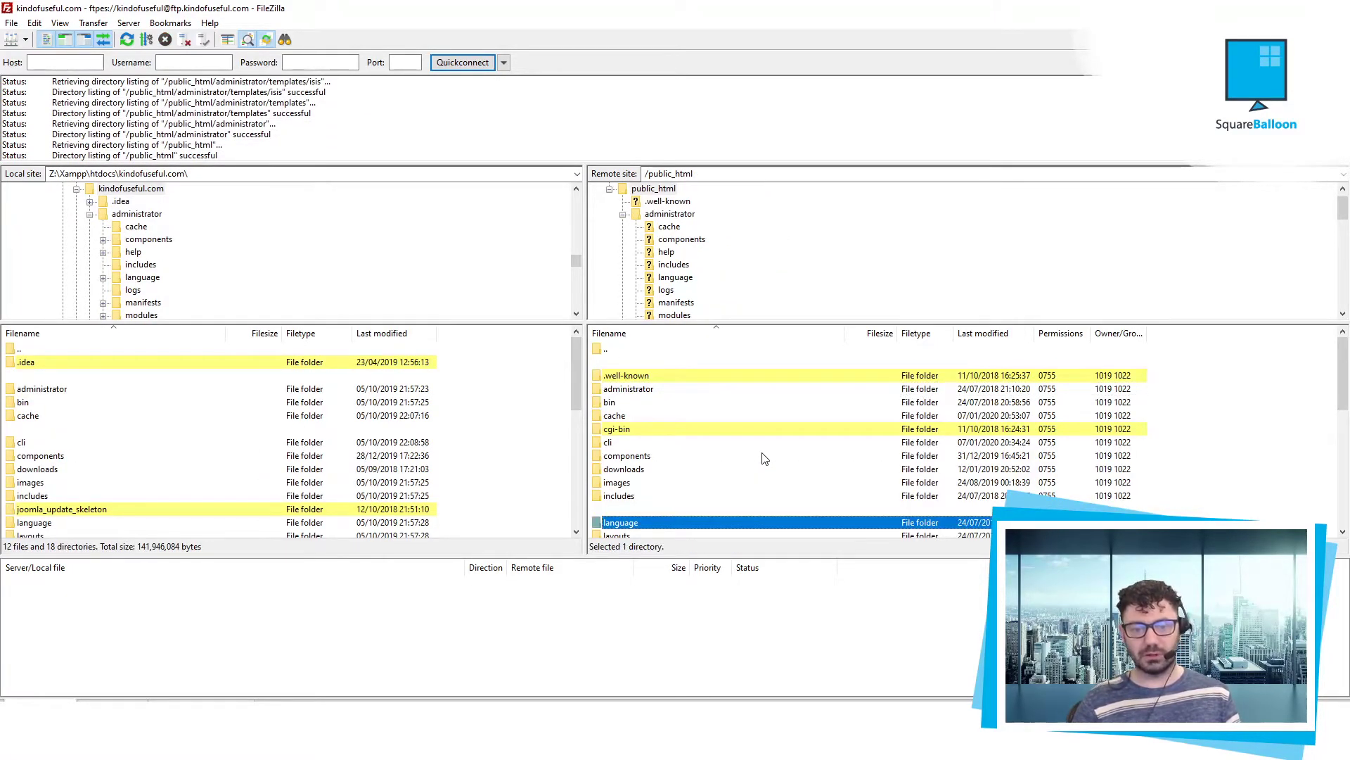
key(Return)
key(Down)
key(Down)
key(Return)
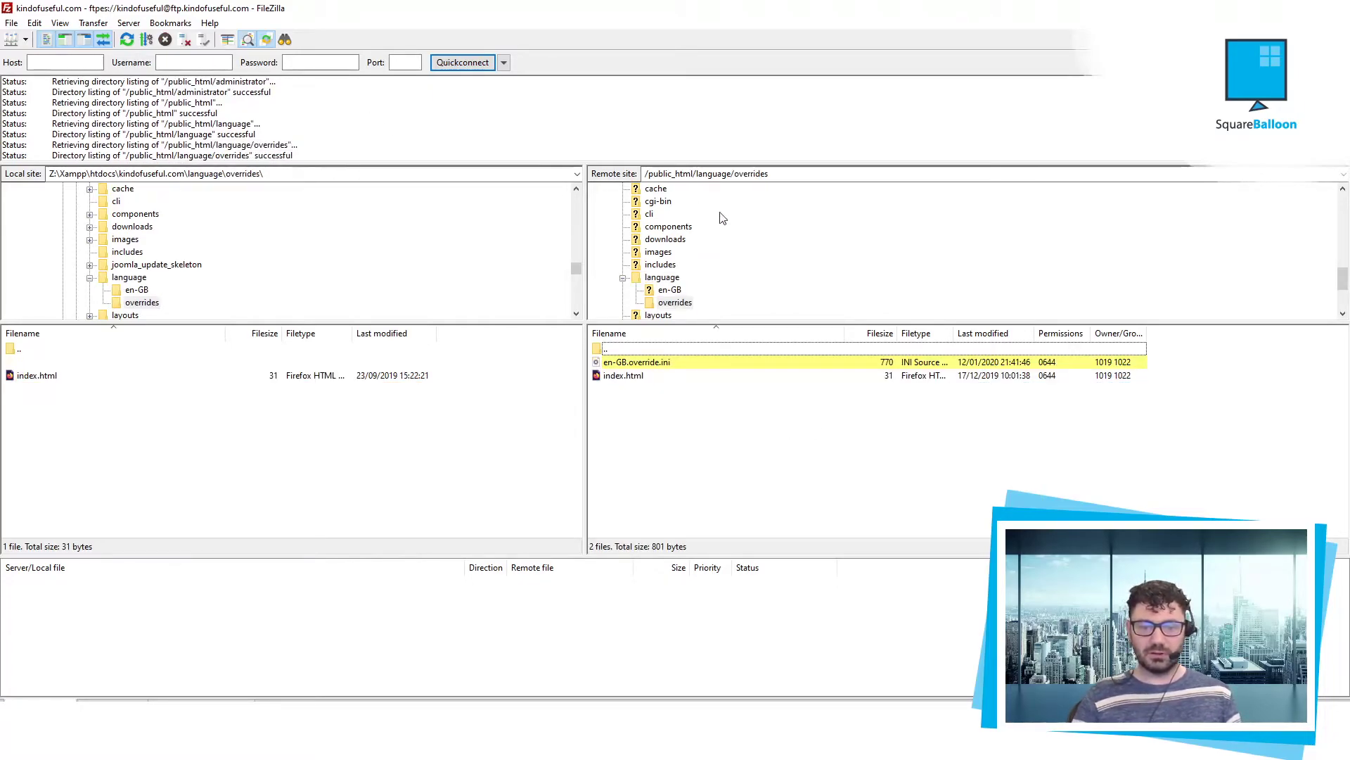
View the contents of the remote en-GB.override.ini file, then close it
click(663, 361)
right_click(663, 361)
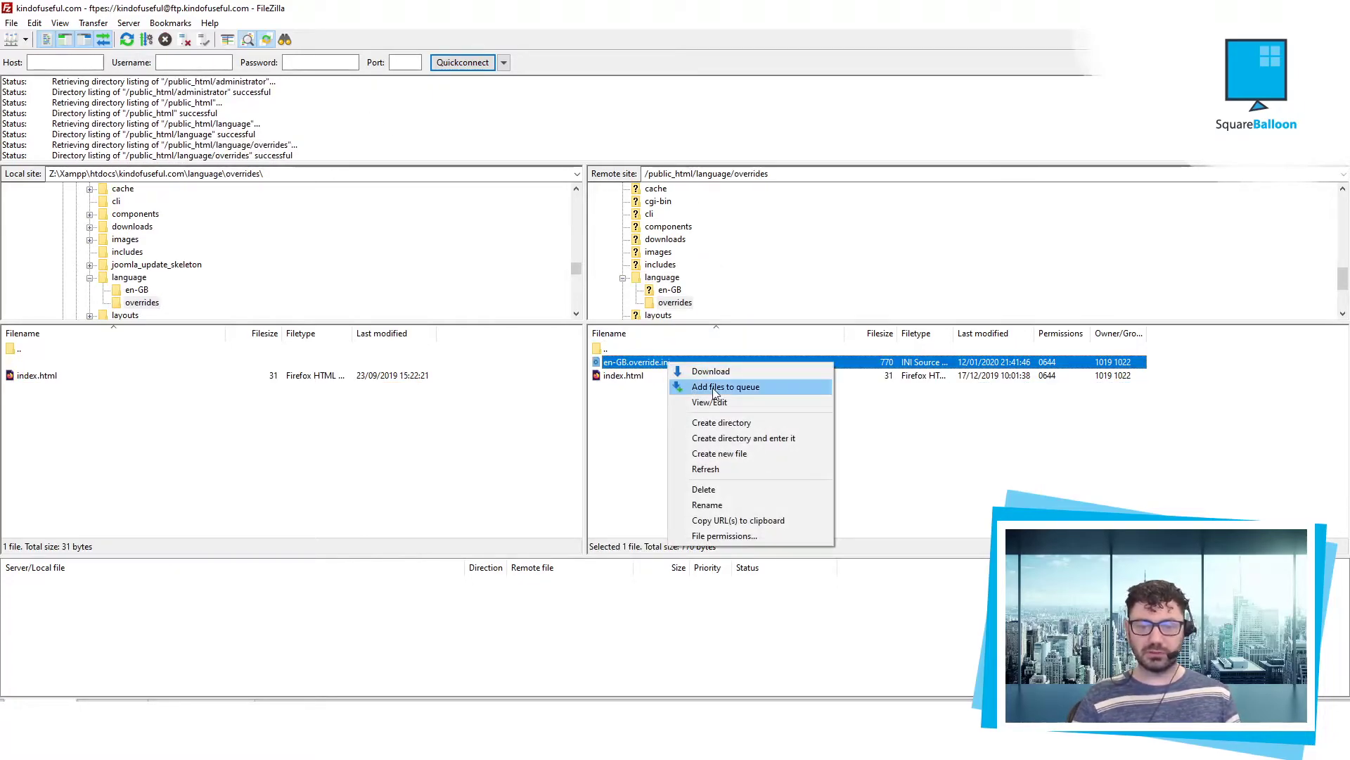
click(724, 403)
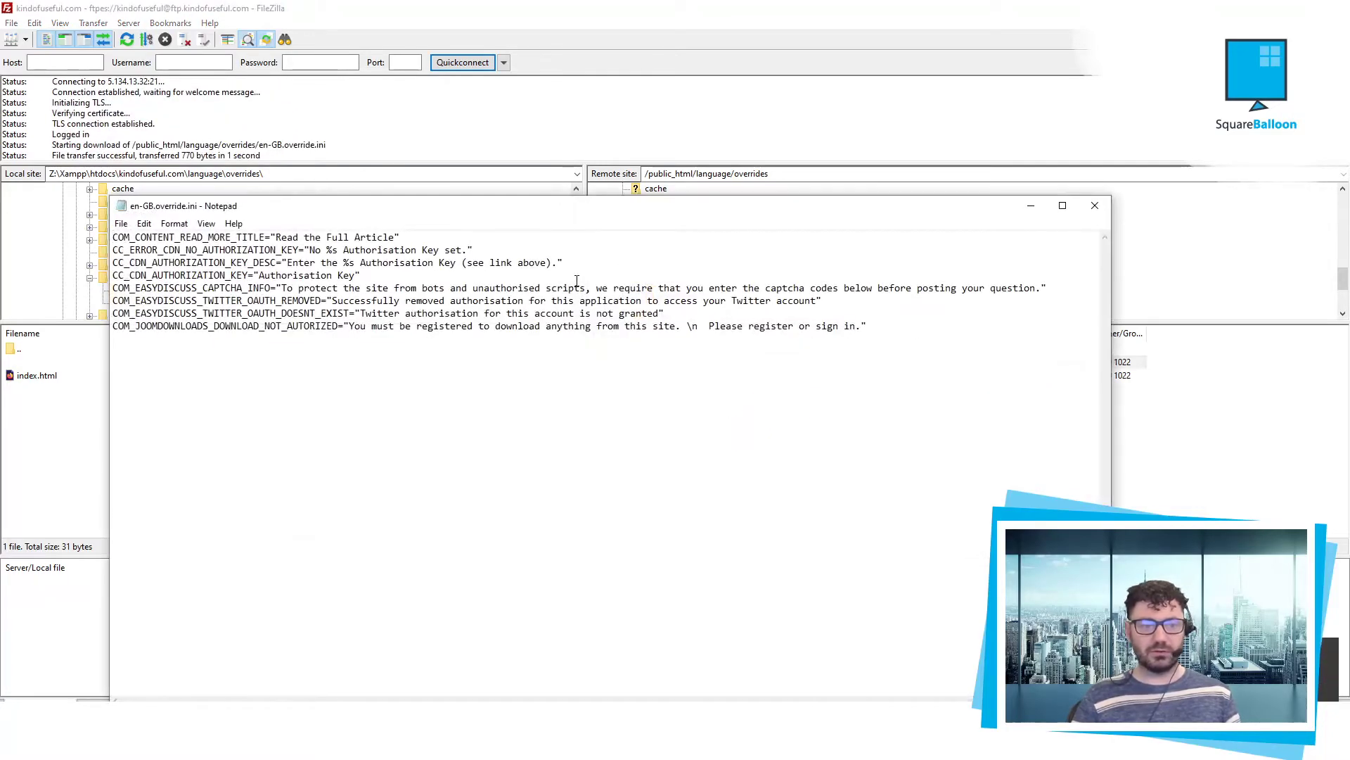
click(1095, 205)
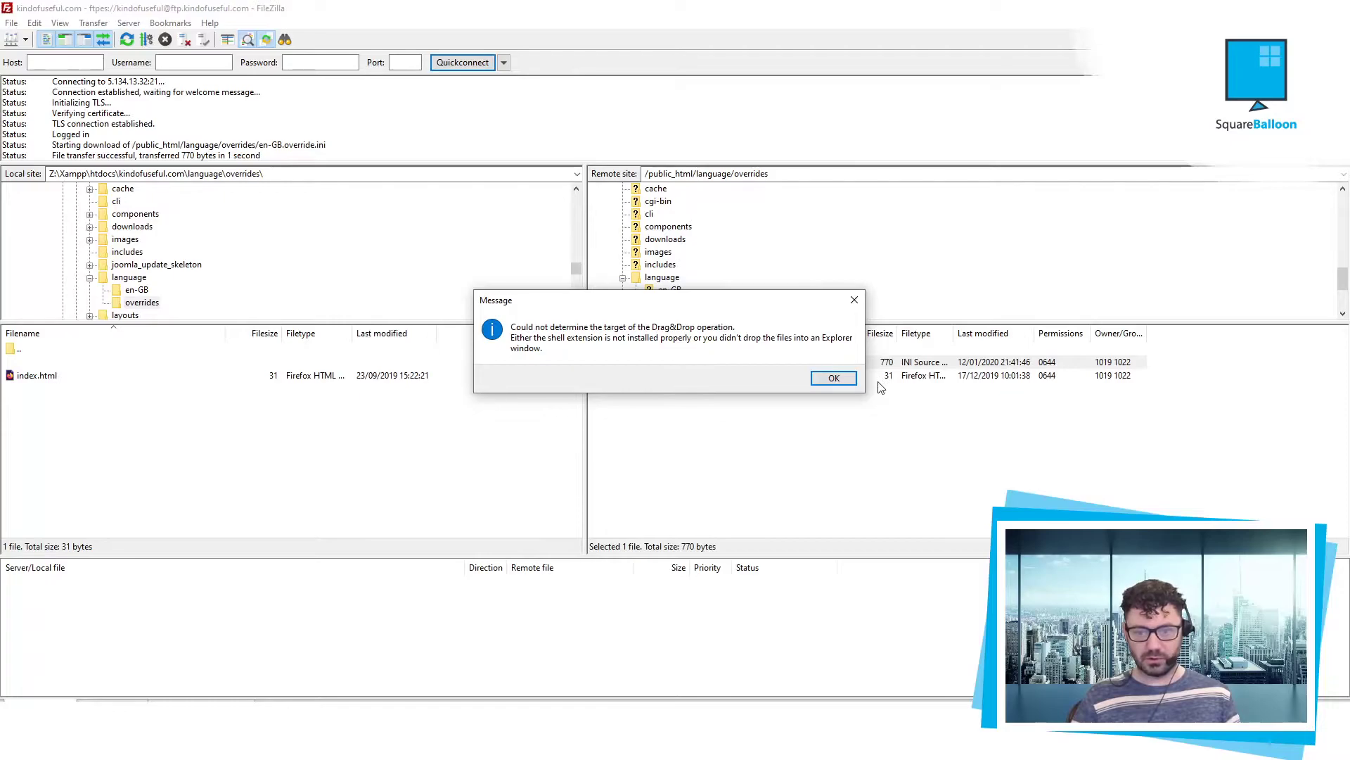
Dismiss the message and download en-GB.override.ini to the local language\overrides folder
click(834, 378)
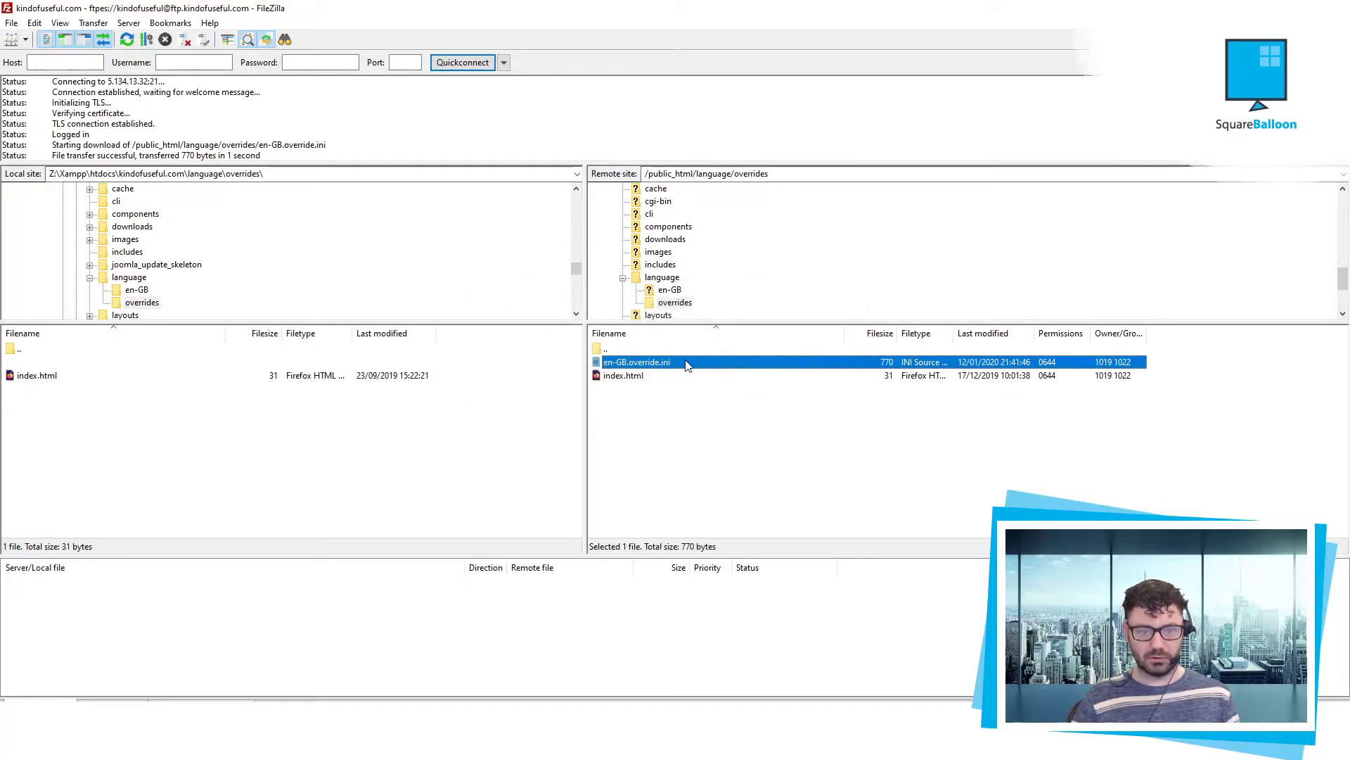
right_click(686, 363)
click(725, 371)
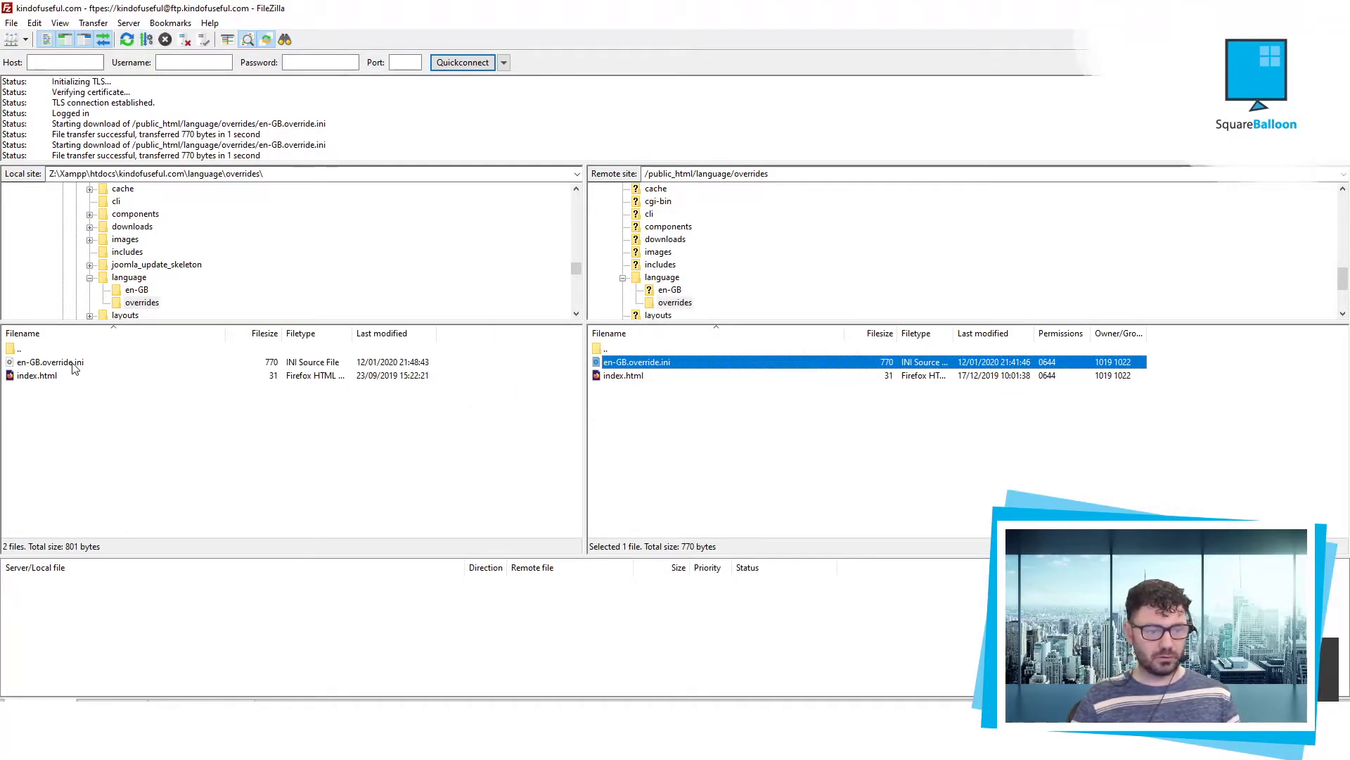
Open the downloaded en-GB.override.ini in Visual Studio Code and highlight the value of COM_CONTENT_READ_MORE_TITLE
click(133, 371)
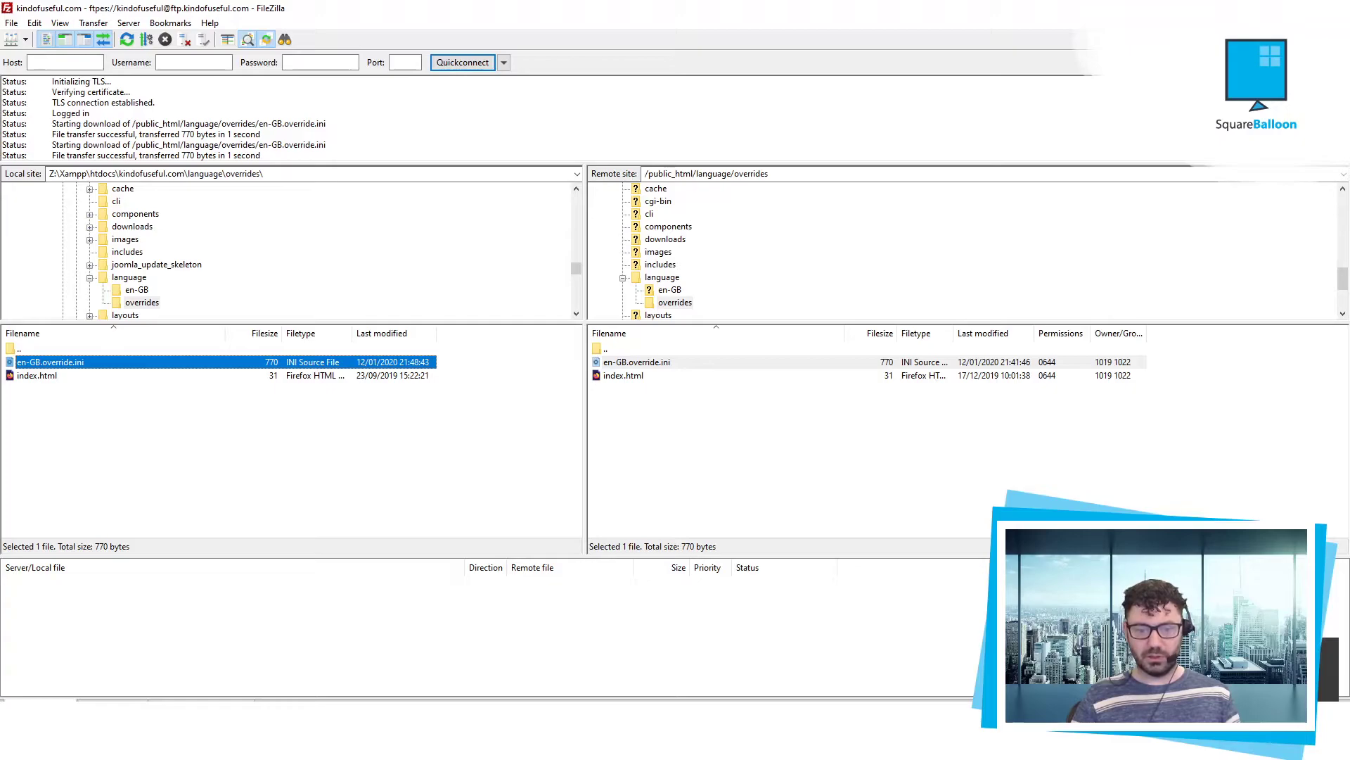
key(alt+Tab)
click(1079, 45)
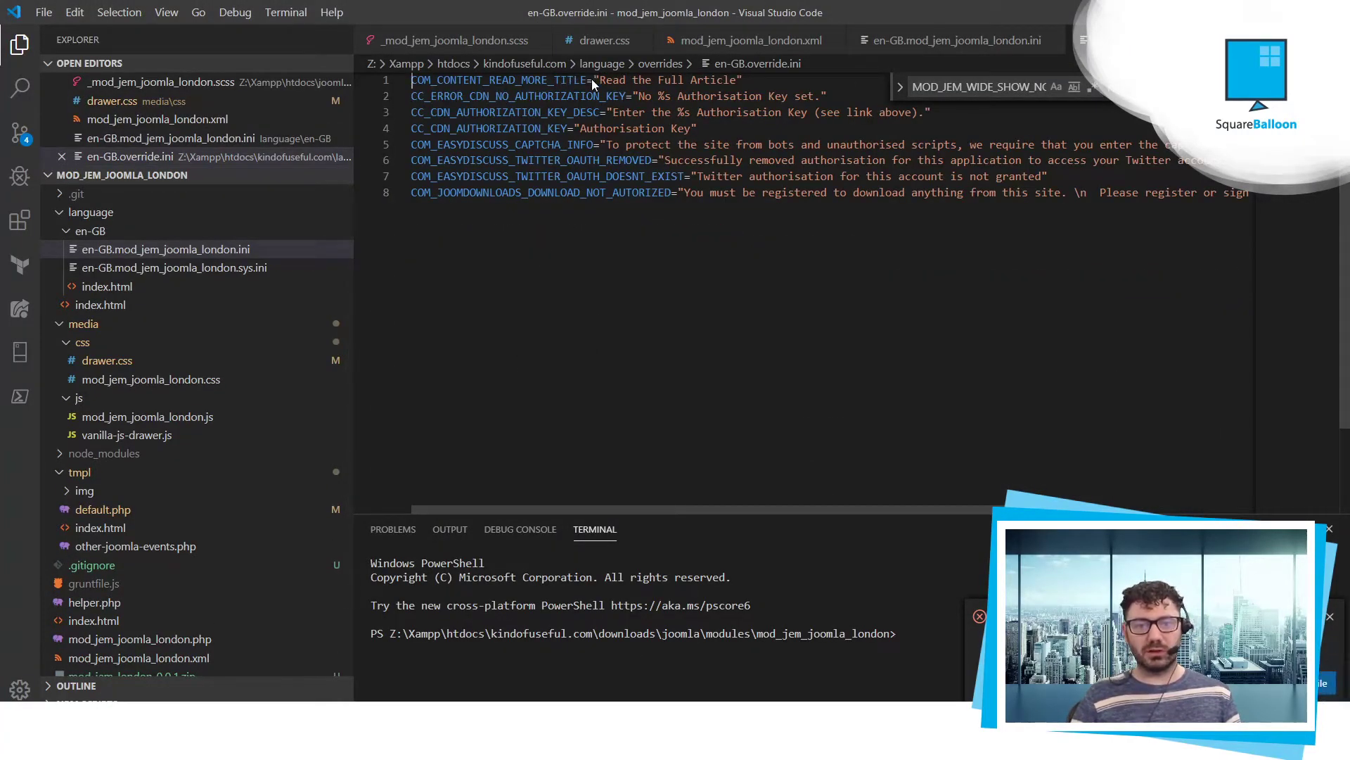
key(Escape)
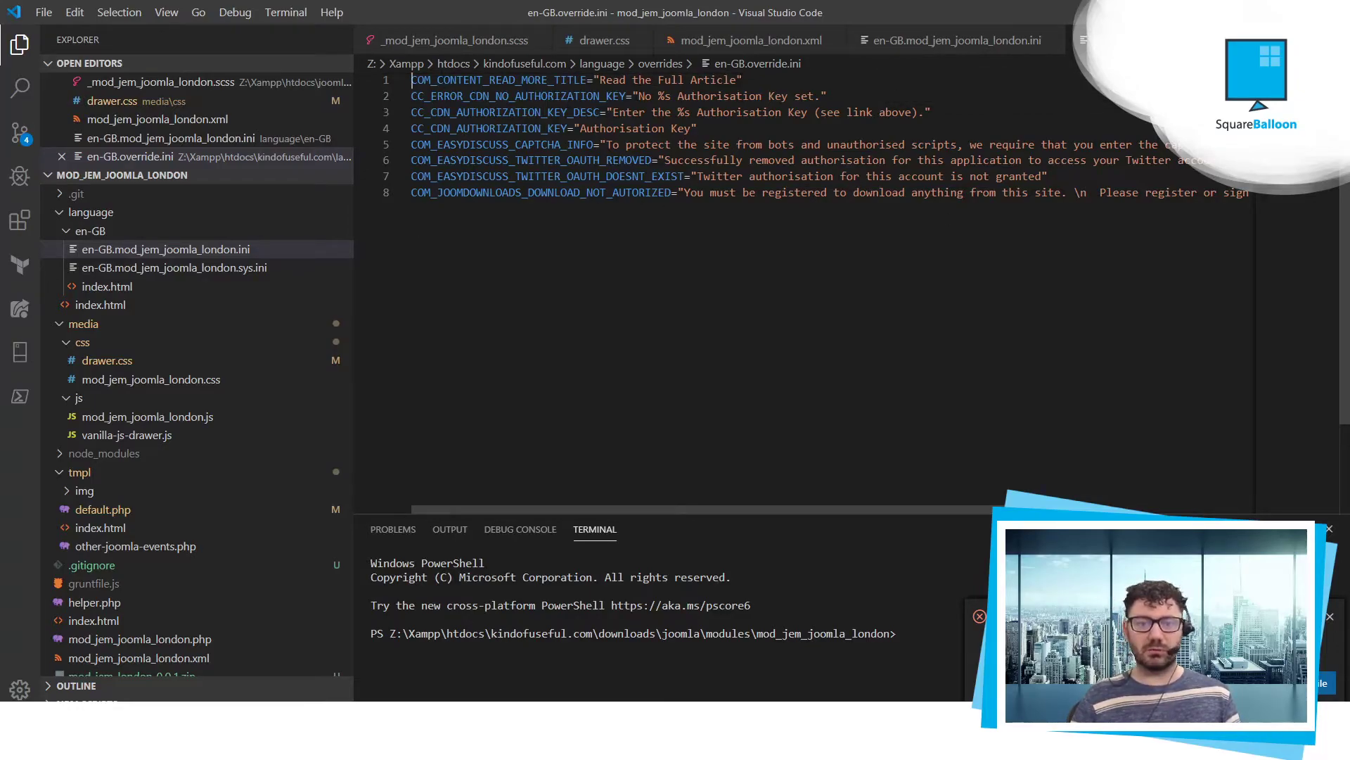
drag(765, 74, 600, 82)
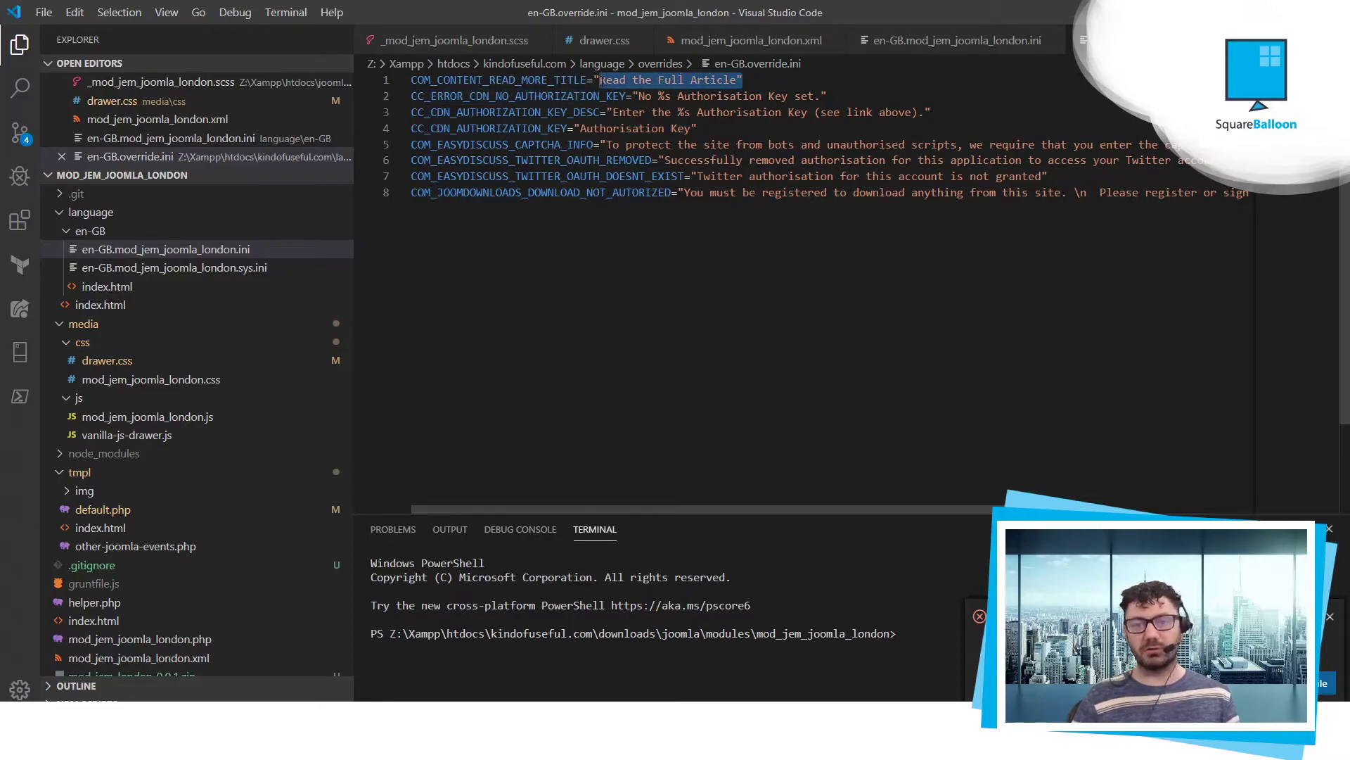
Switch to FileZilla and open the remote folder /public_html/administrator/language/overrides
click(602, 80)
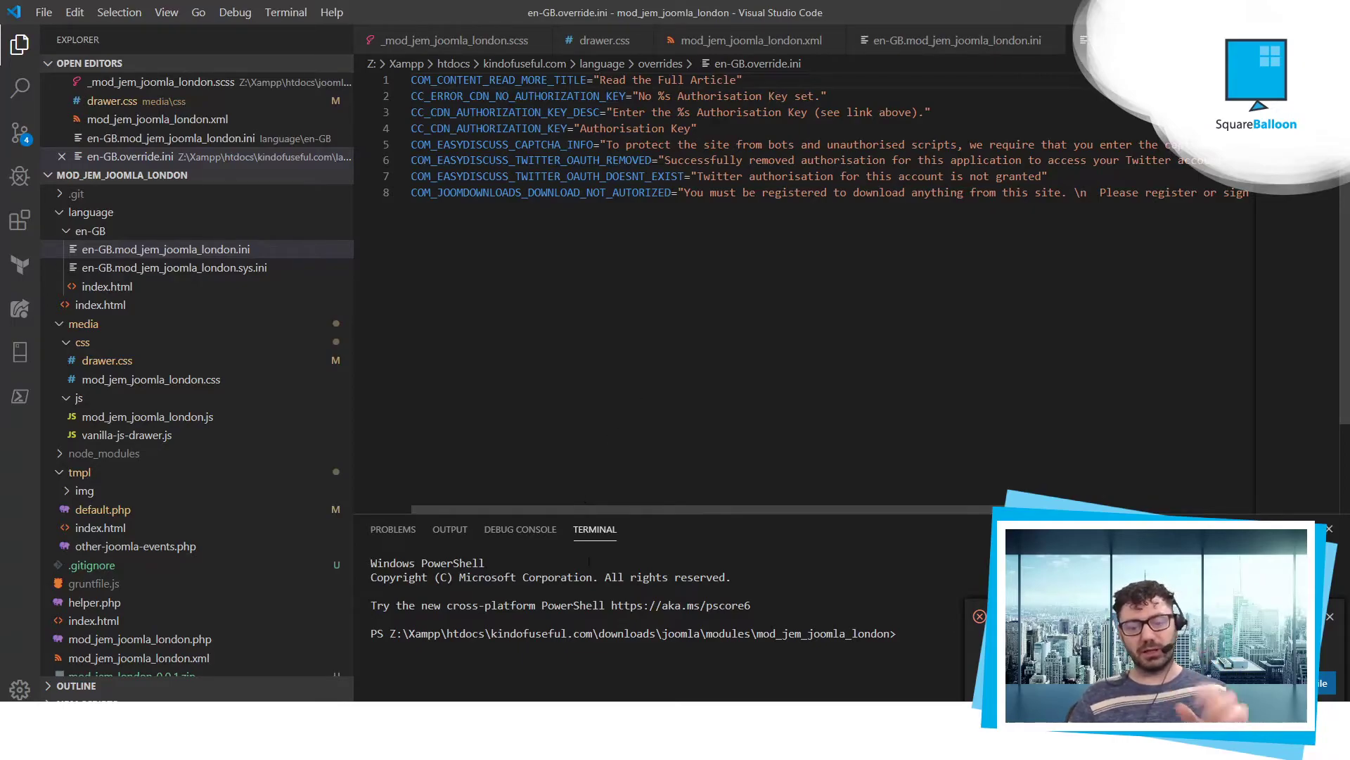
key(alt+Tab)
click(835, 448)
key(BackSpace)
key(BackSpace)
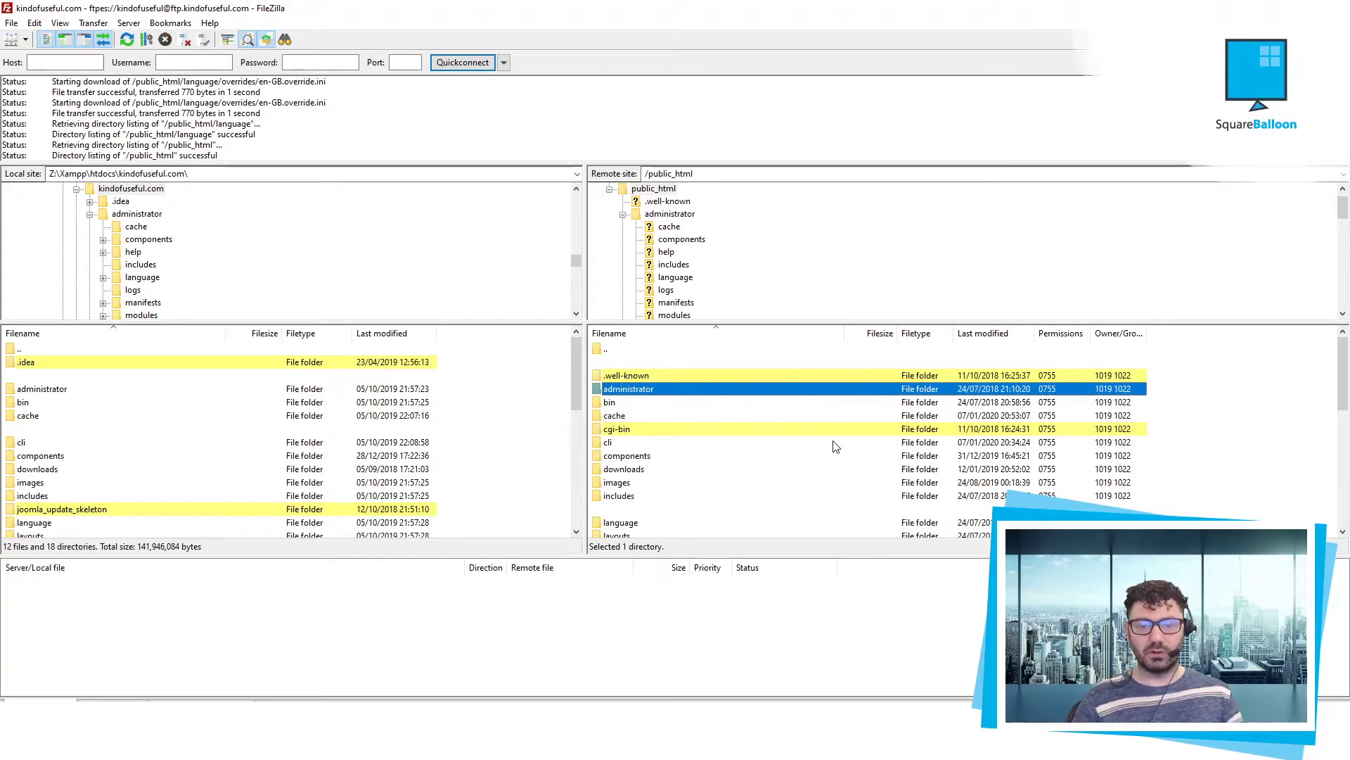
key(Return)
key(l)
key(Return)
key(o)
key(Return)
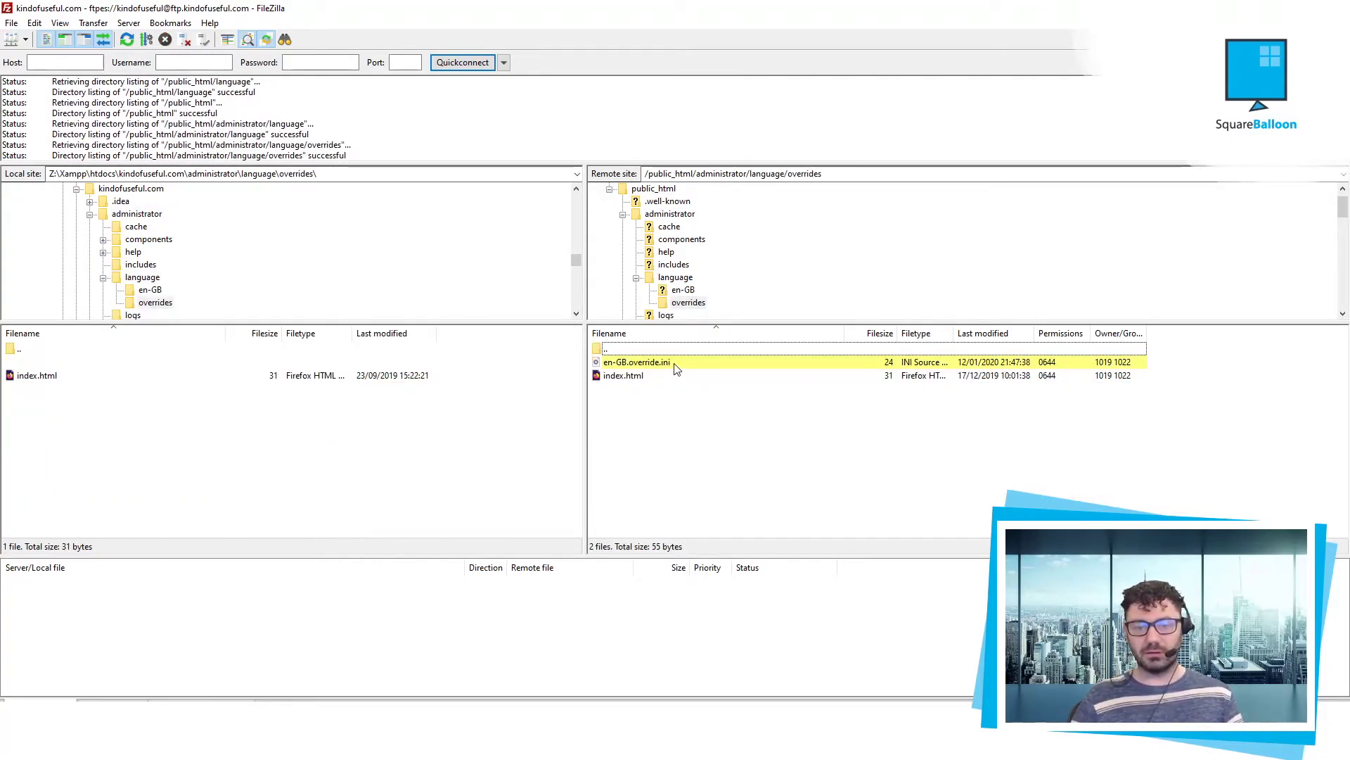
Download the remote en-GB.override.ini to the local administrator\language\overrides folder and open the local copy in Visual Studio Code
right_click(676, 368)
click(703, 374)
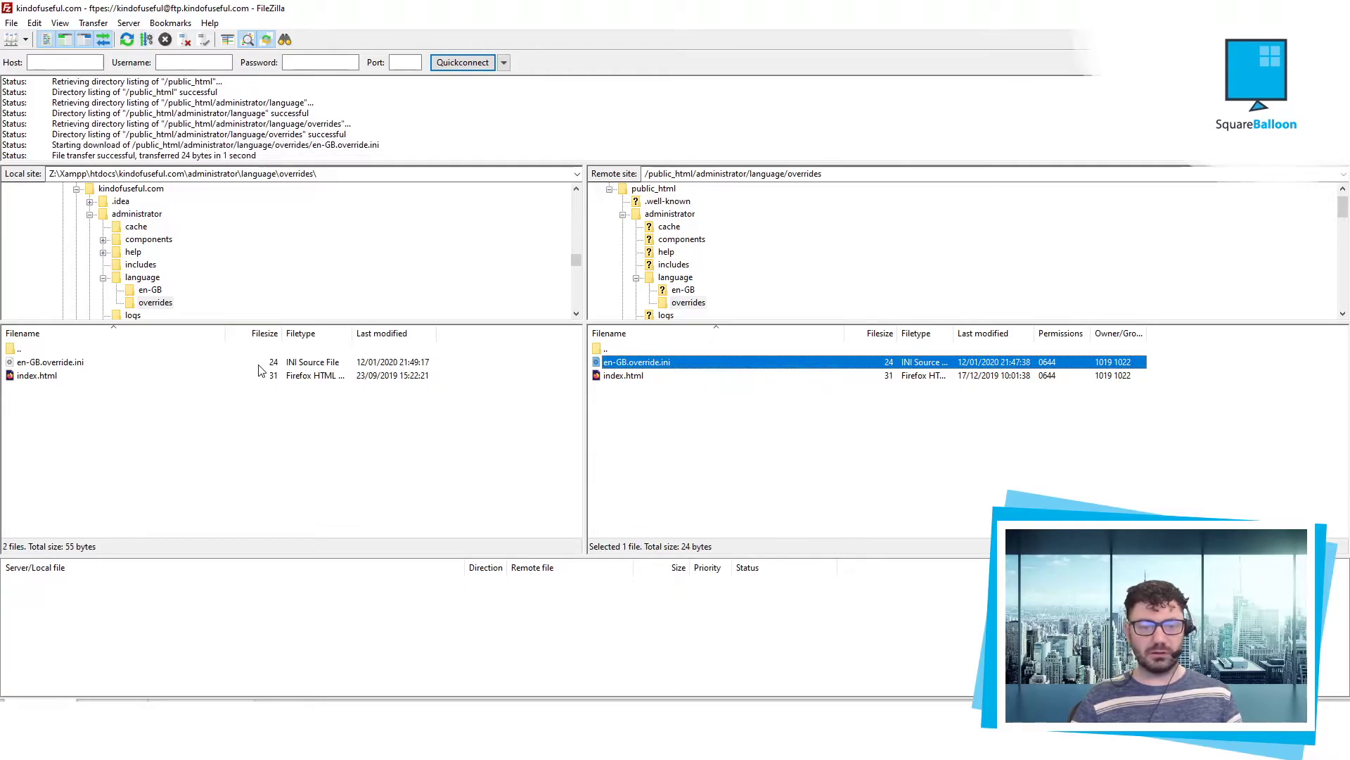
click(92, 364)
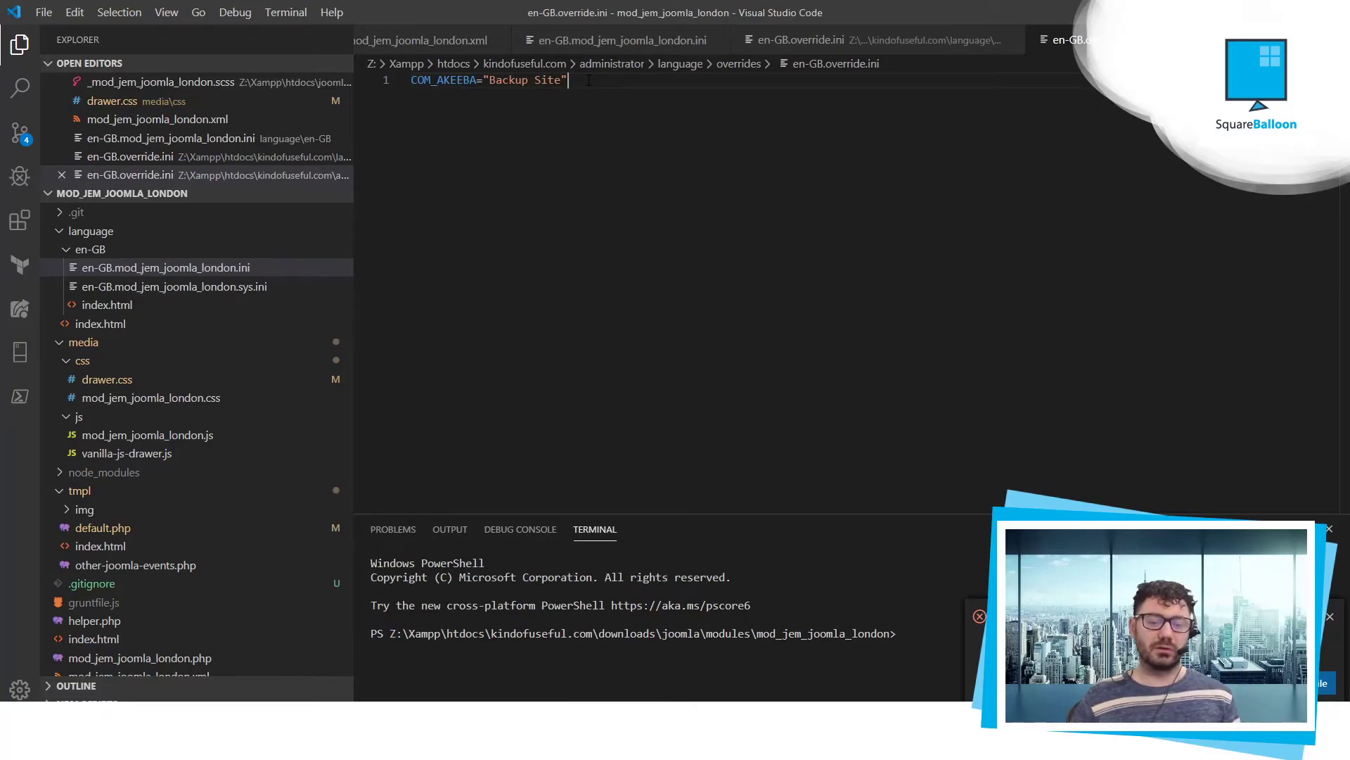
Switch back to FileZilla to review the remote path of the administrator overrides folder
key(alt+Tab)
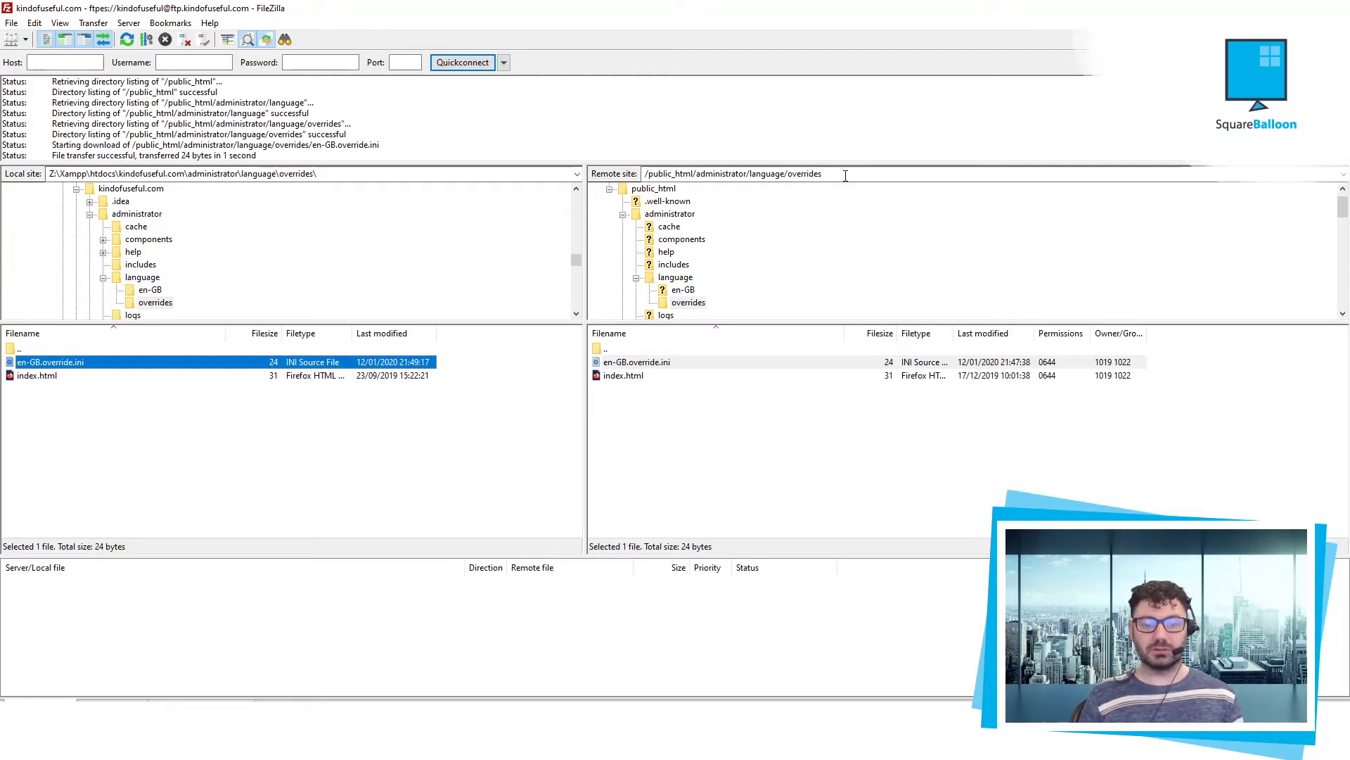
key(alt+Tab)
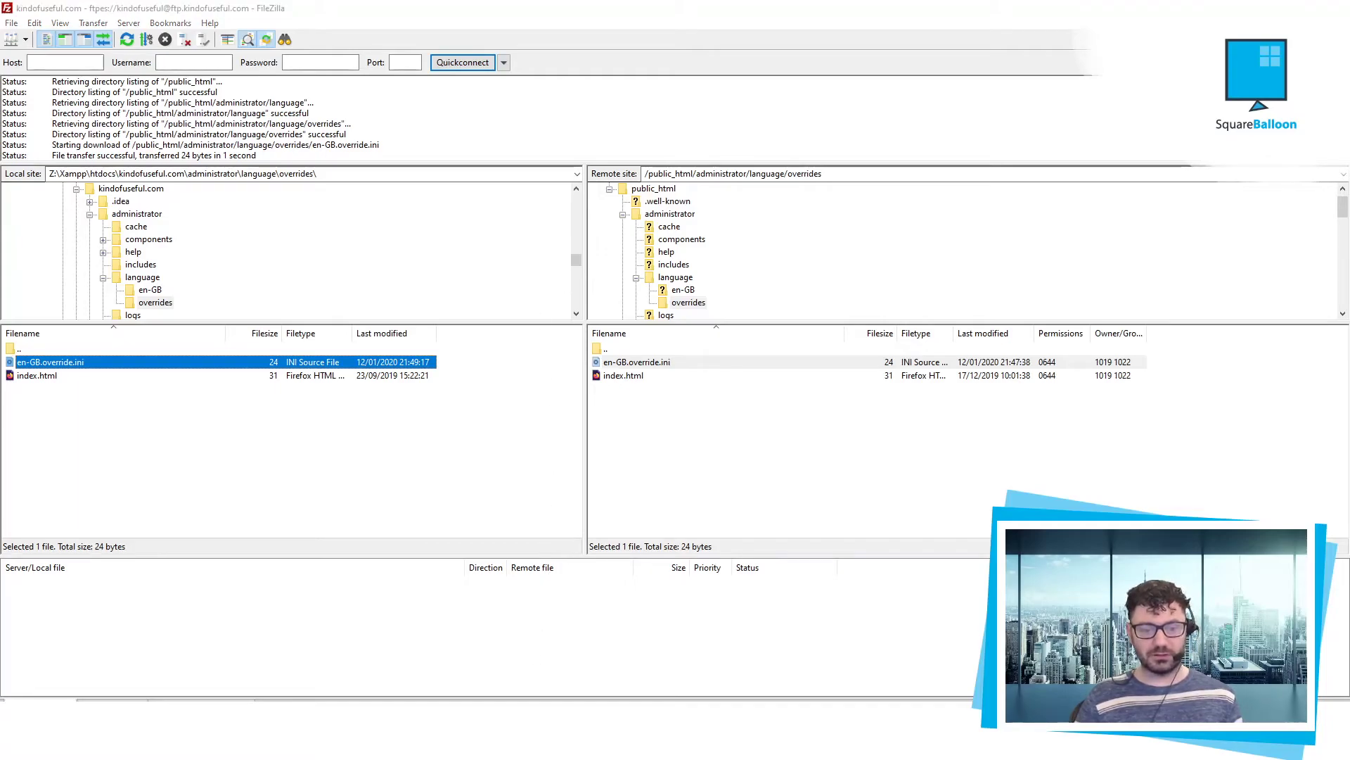